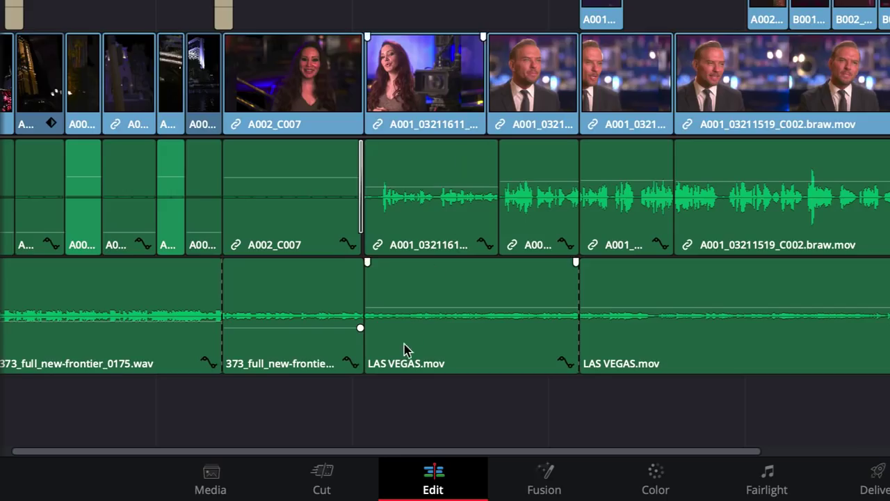
- Switch to the Cut page and play the MATT GOSS PROMO timeline from its start
click(322, 476)
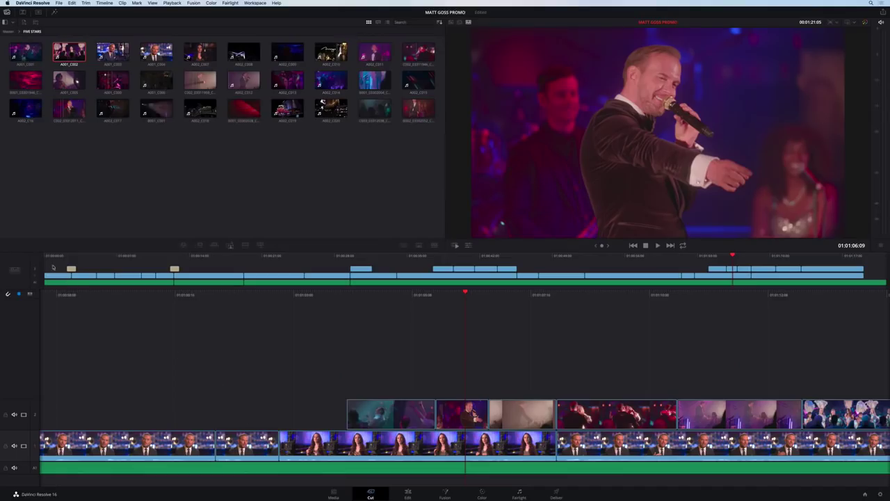
click(45, 257)
key(space)
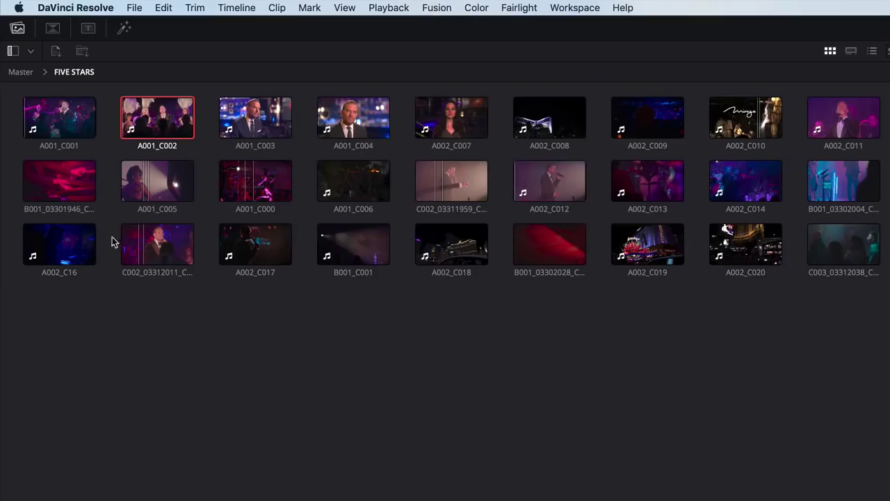
- Look through the transitions, titles and effects libraries, and return to the media pool
click(54, 31)
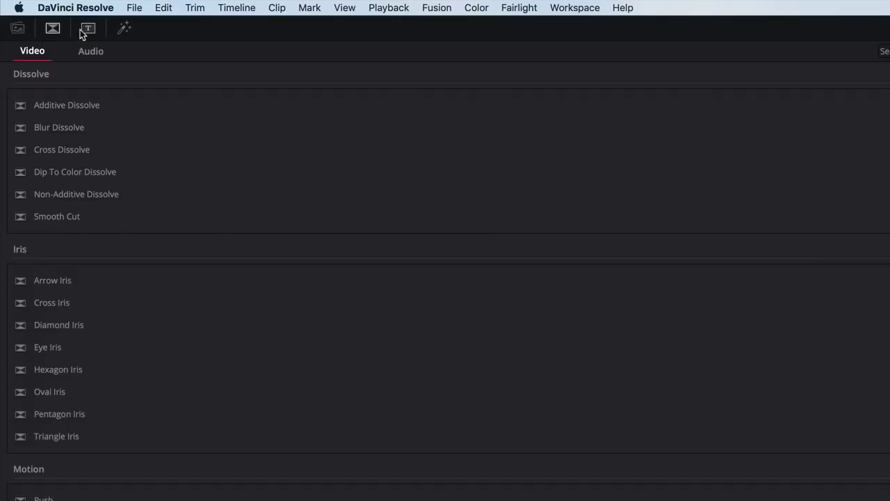
click(88, 29)
click(123, 29)
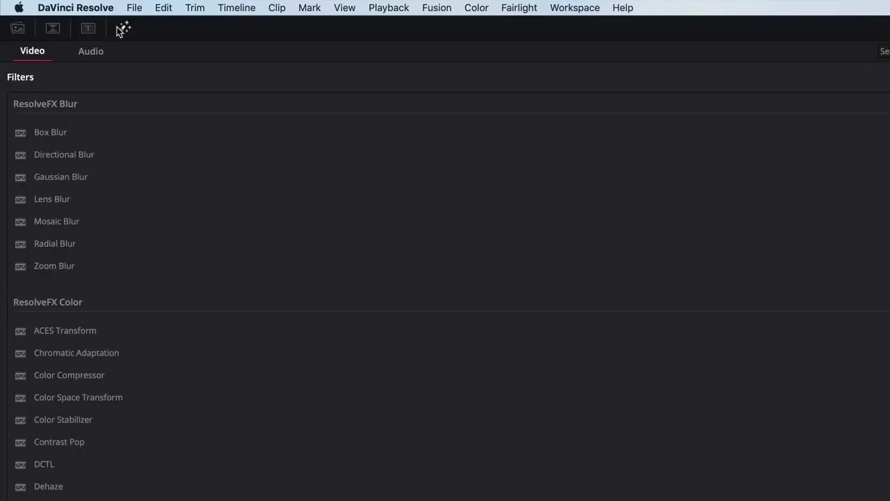
click(19, 28)
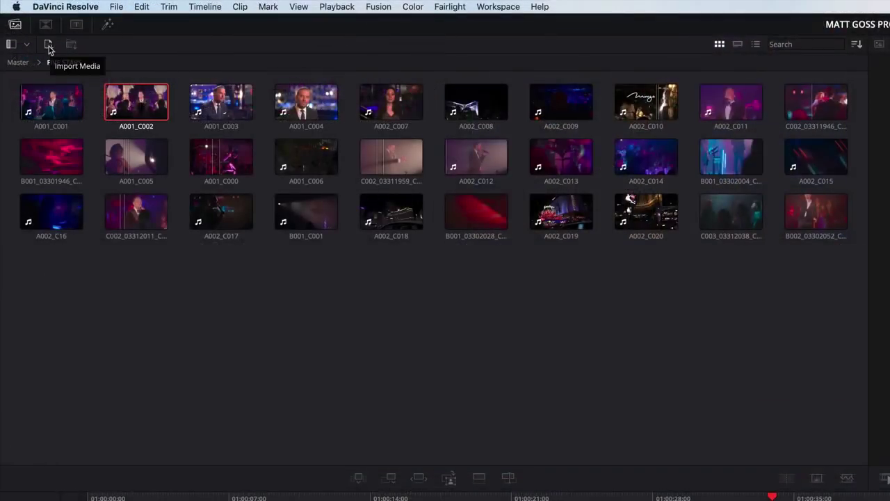
- Import the VEGAS B-ROLL folder into the FIVE STARS bin and open the imported bin
click(71, 45)
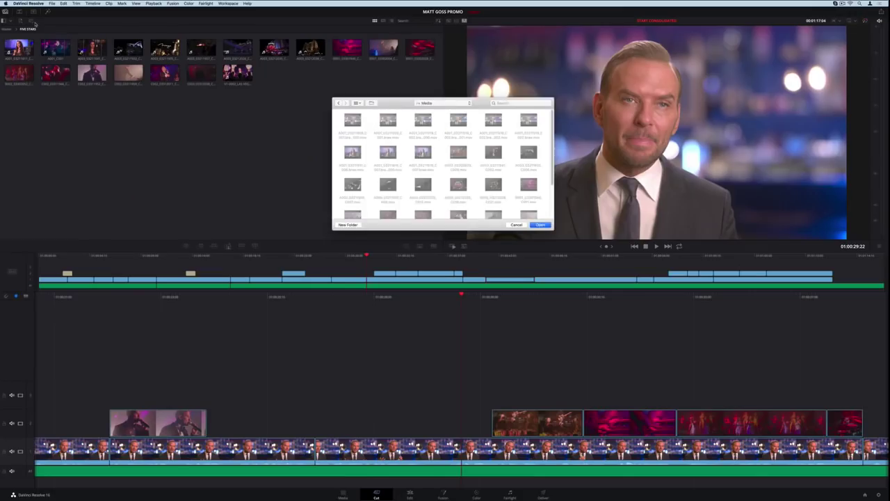
scroll(445, 167, down, 1)
click(493, 194)
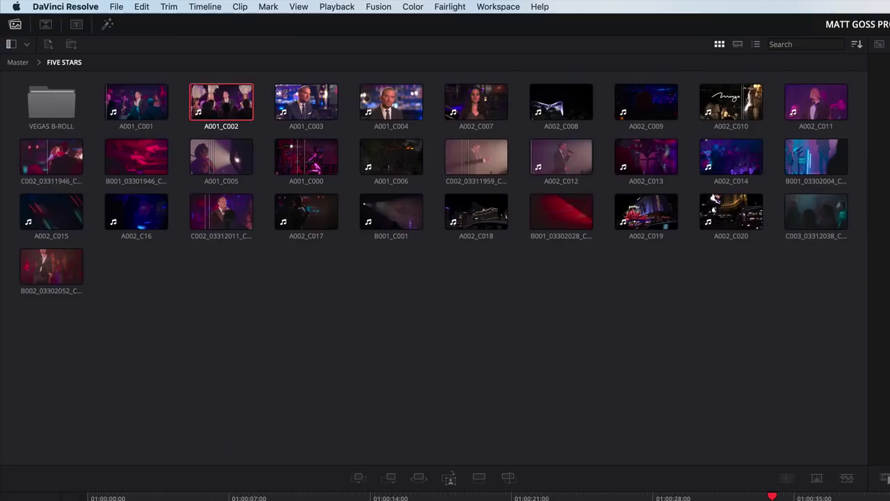
double_click(61, 109)
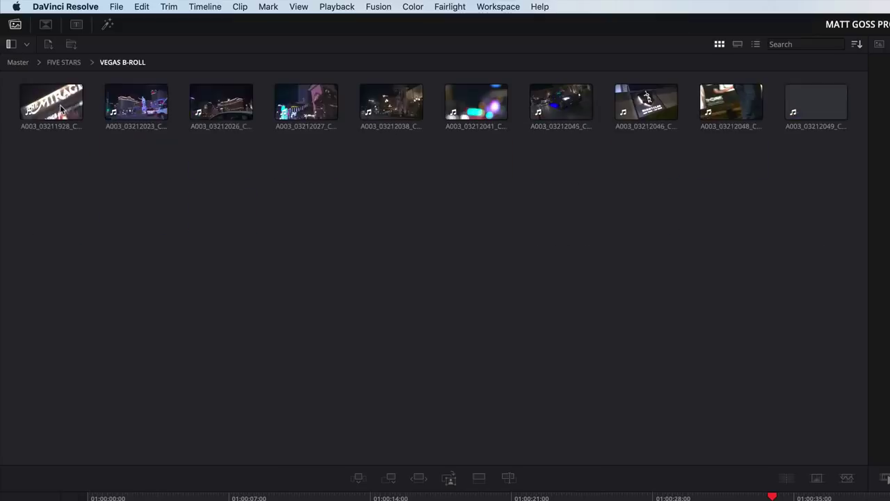
- Return to the FIVE STARS bin
click(27, 44)
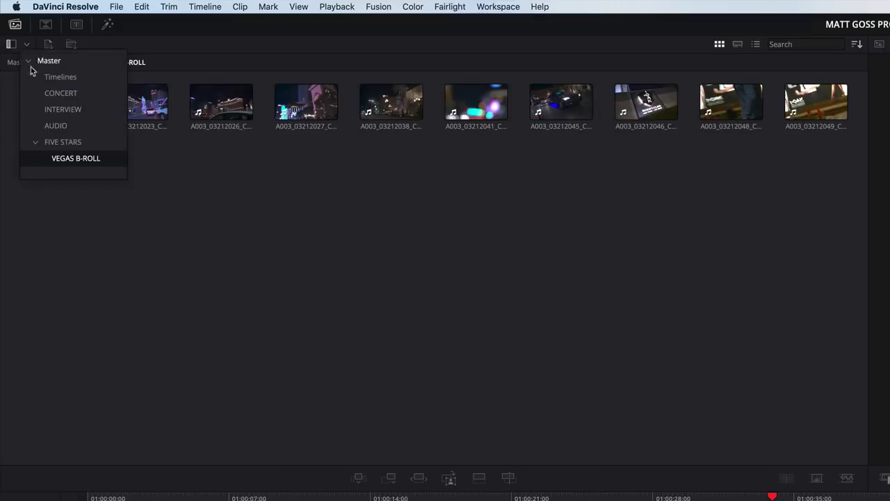
click(49, 141)
click(156, 277)
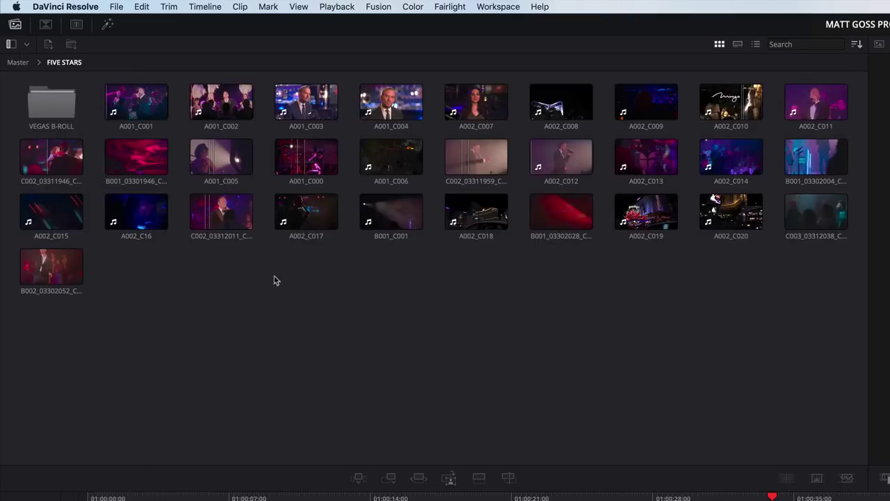
- Show the FIVE STARS clips as a list and then as filmstrips, and load A001_C002 in the viewer
click(755, 44)
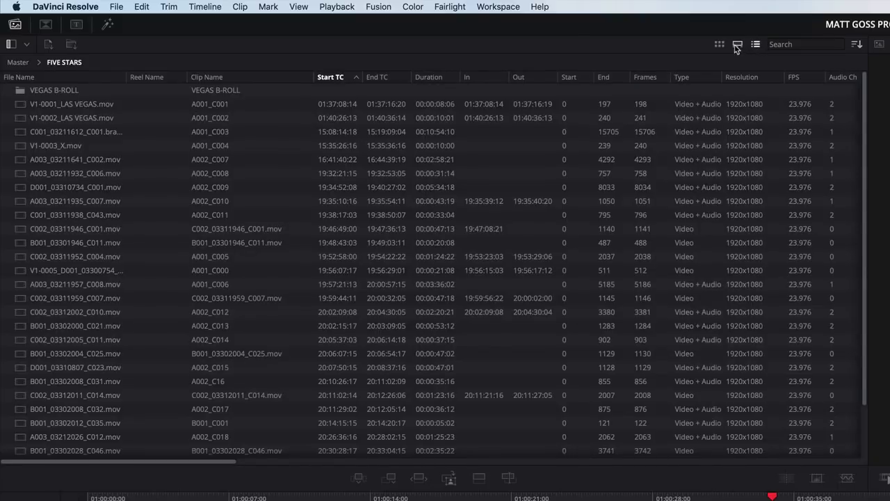
click(737, 44)
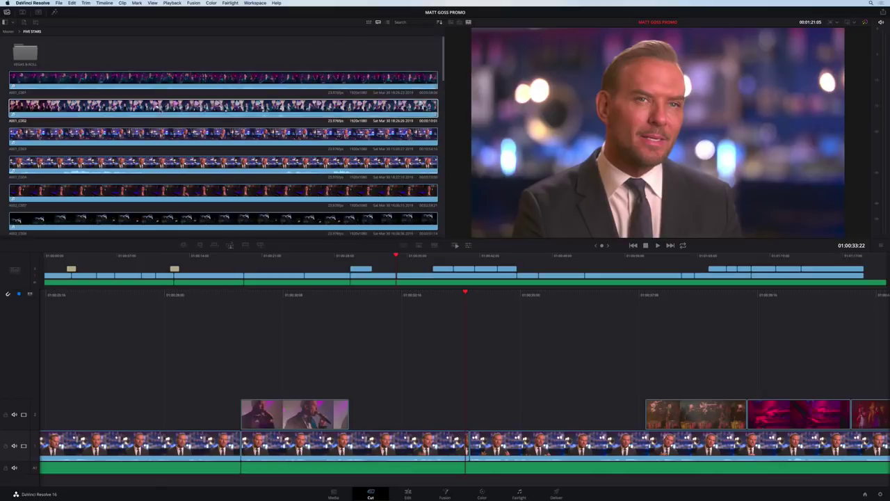
click(166, 106)
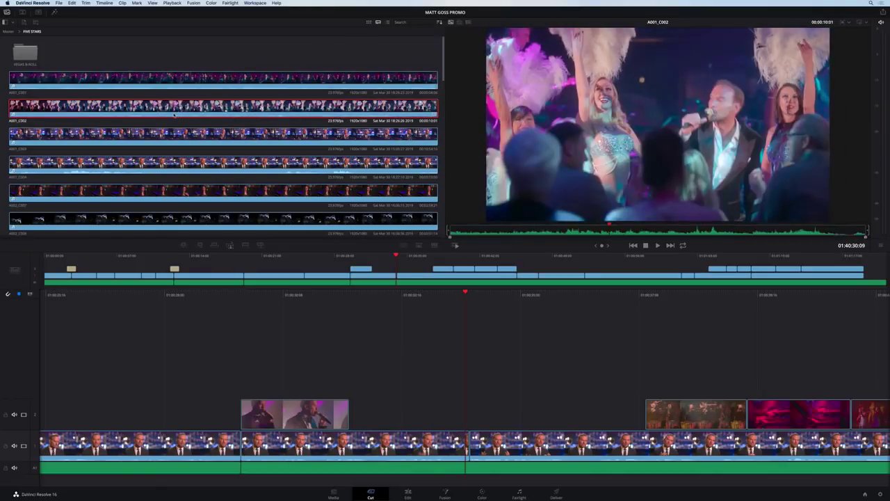
- Scrub the full timeline overview to around 01:00:15 and move the second title on track 2 earlier, to about 01:00:10
click(178, 258)
drag(186, 260, 206, 260)
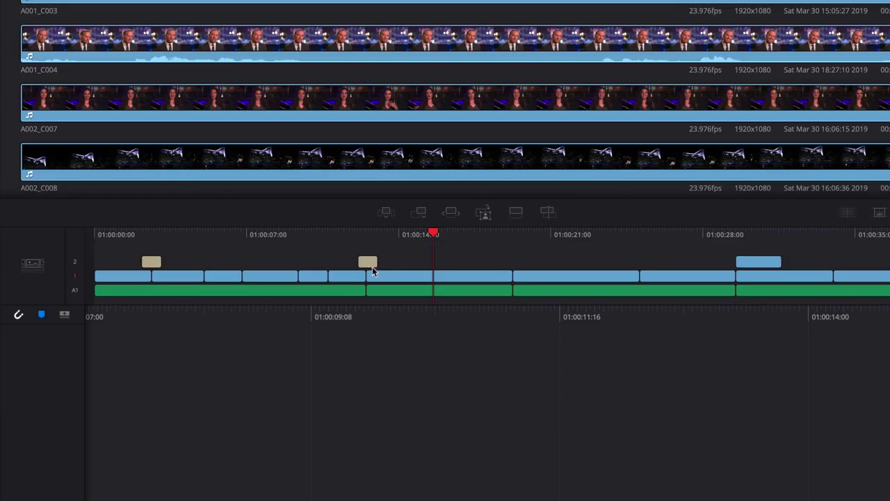
drag(367, 265, 329, 269)
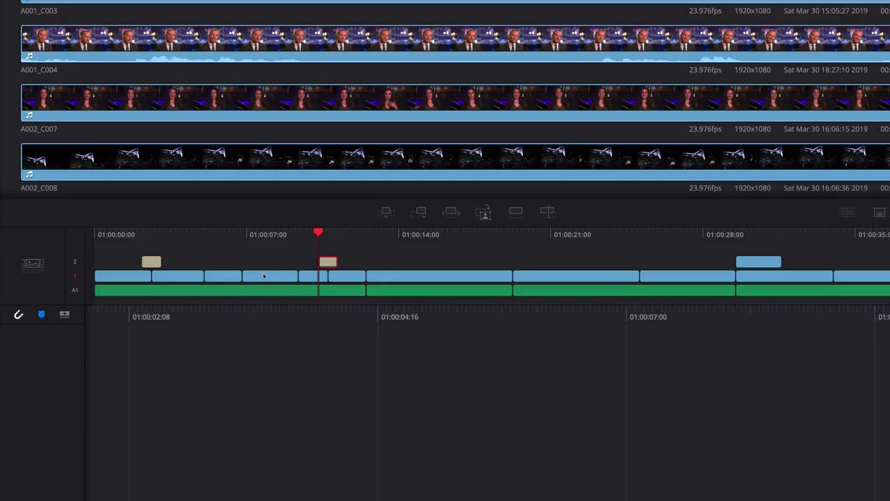
- Move the third clip on video track 1 three clips later, to end near 01:00:12, and trim the edit point near 01:00:19 later
click(226, 276)
drag(226, 277, 368, 277)
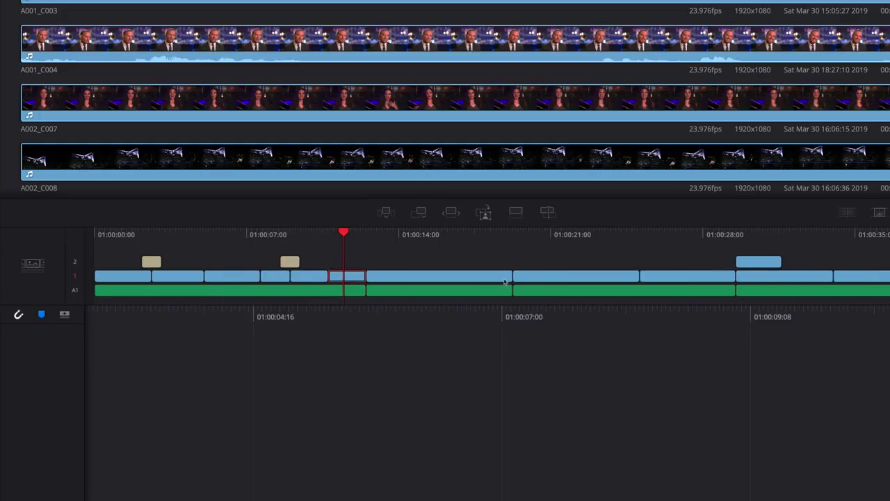
mouse_move(521, 279)
mouse_down()
mouse_move(554, 284)
mouse_move(534, 285)
mouse_up()
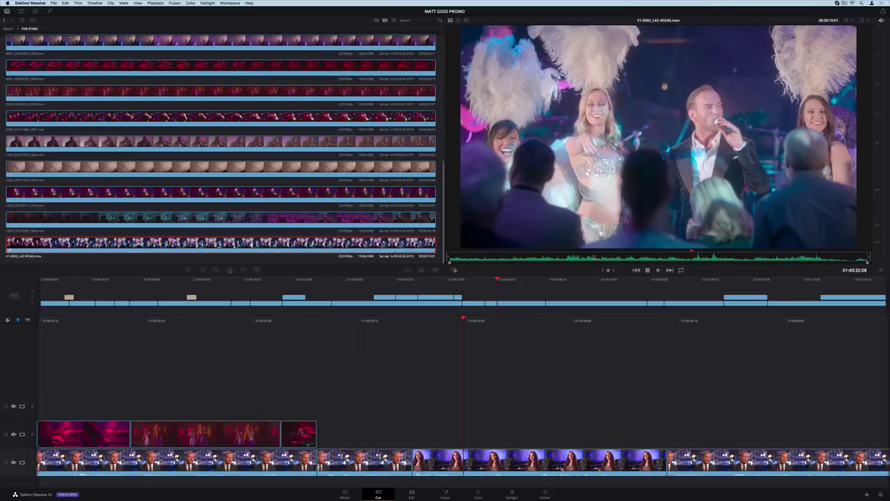
- Mark a source range in V1-0002_LAS VEGAS.mov from 01:40:30:00 to 01:40:32:01
click(594, 256)
key(i)
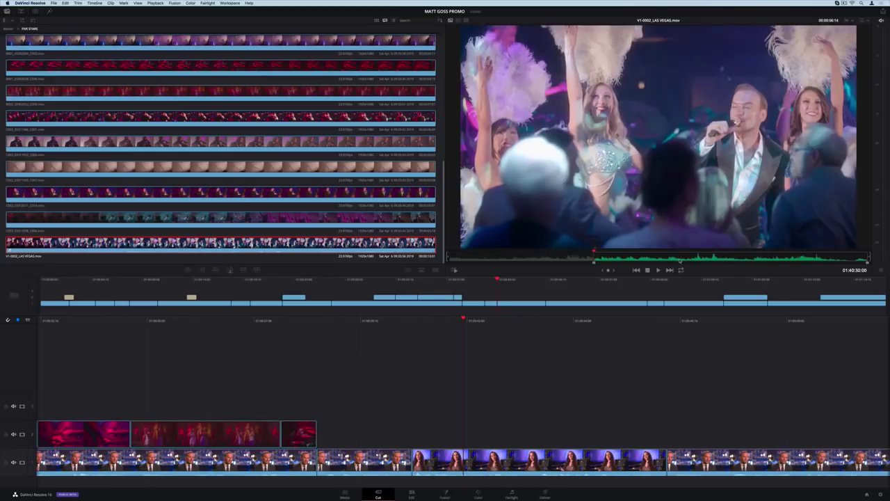
click(680, 259)
key(o)
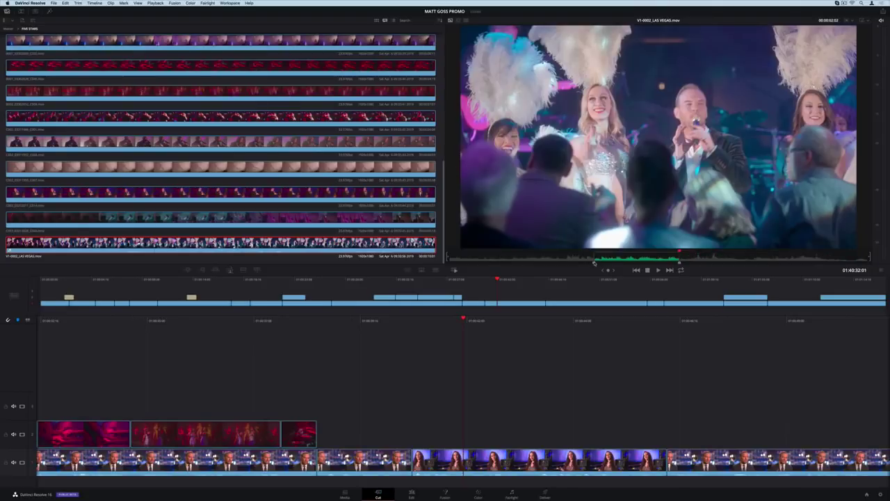
- Trim the marked source range, moving the in point earlier to 01:40:29:12 and extending the out point later
drag(594, 263, 593, 263)
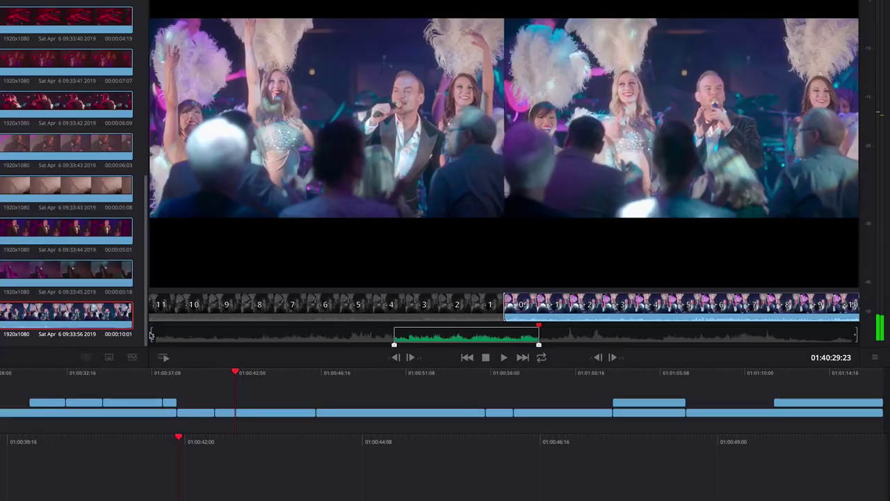
drag(151, 336, 119, 336)
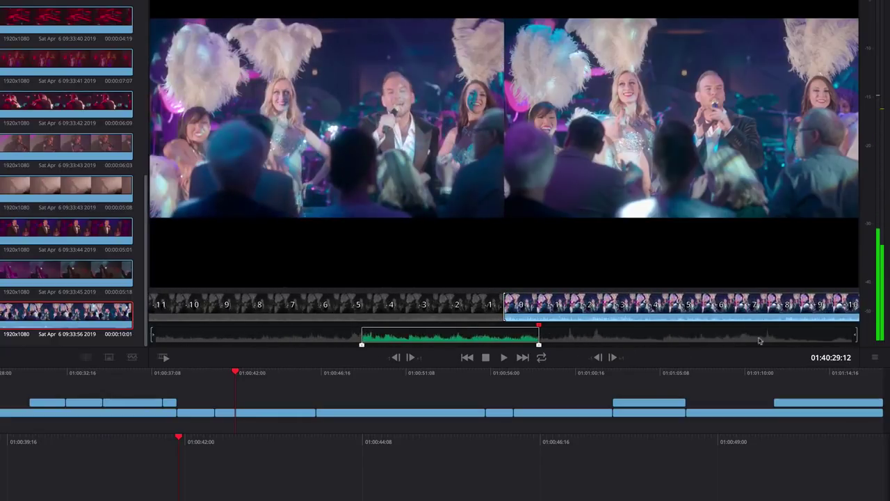
drag(856, 336, 821, 336)
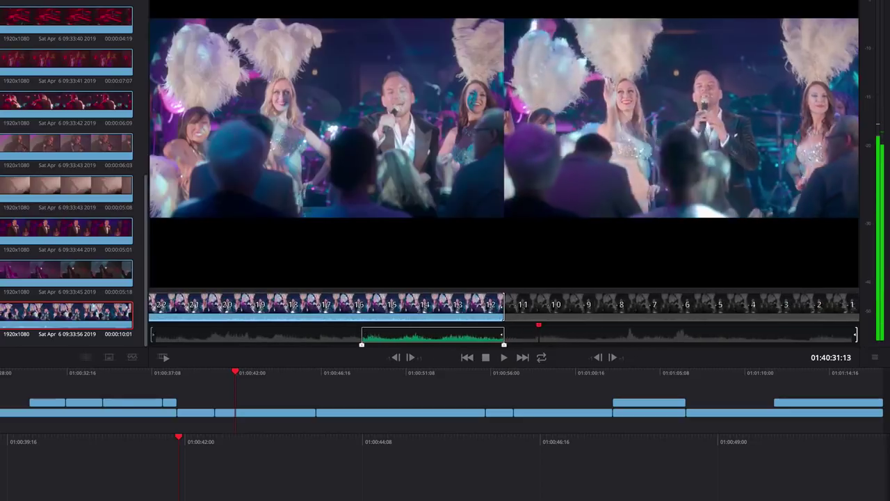
drag(504, 336, 631, 336)
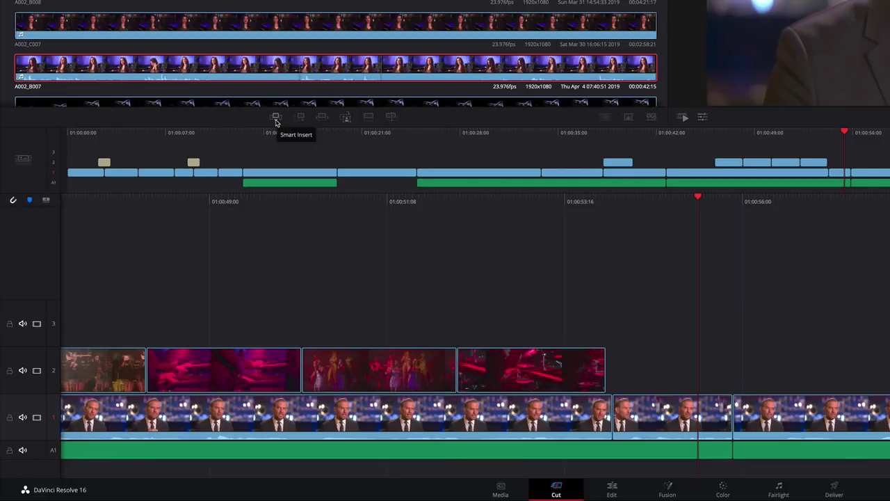
- Smart-insert A002_B007 at the edit point nearest the playhead and review the timeline around the inserted clip
click(275, 123)
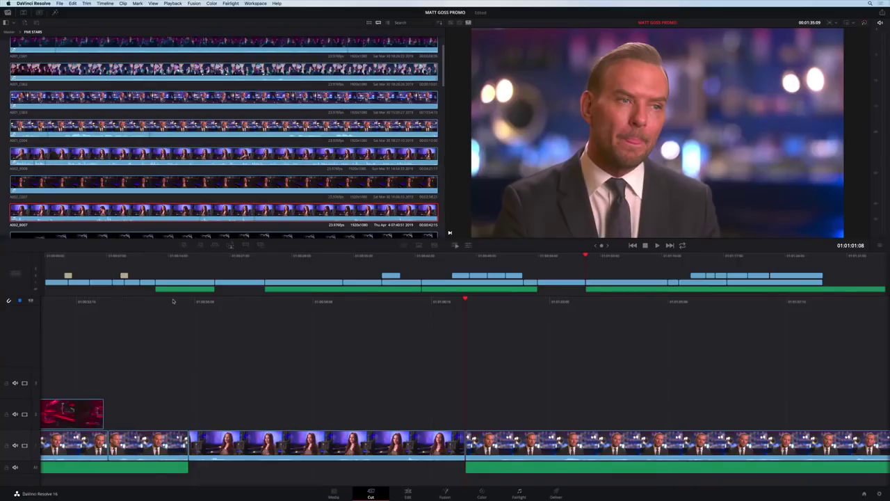
drag(174, 300, 323, 320)
key(slash)
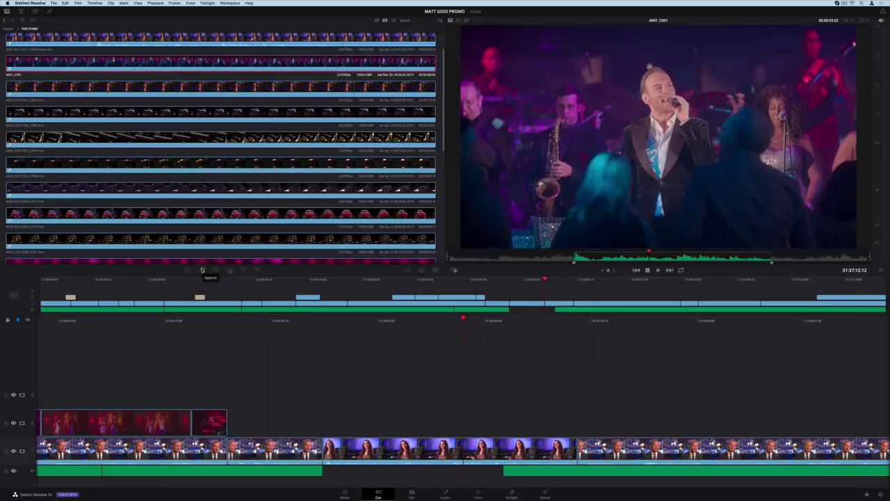
- Append the marked range of A001_C001 to the timeline, and ripple-overwrite the woman's interview clip with the marked range of A001_03211611_C006.braw.mov
click(202, 270)
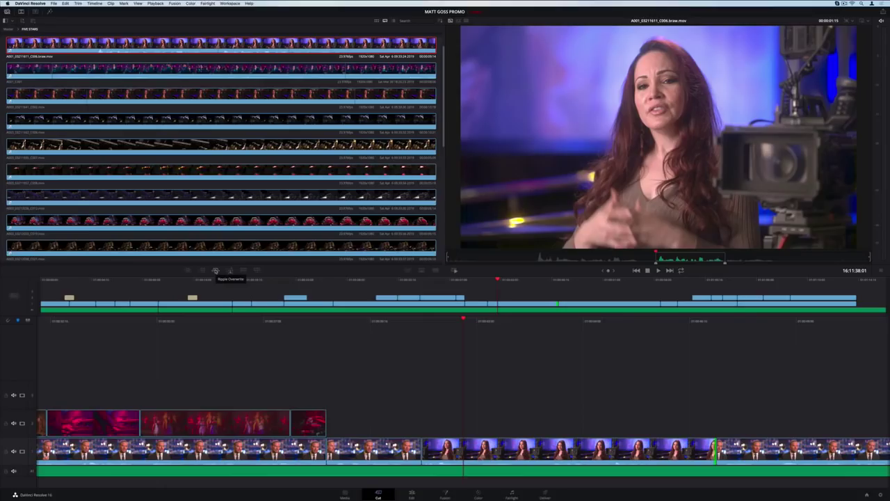
click(216, 272)
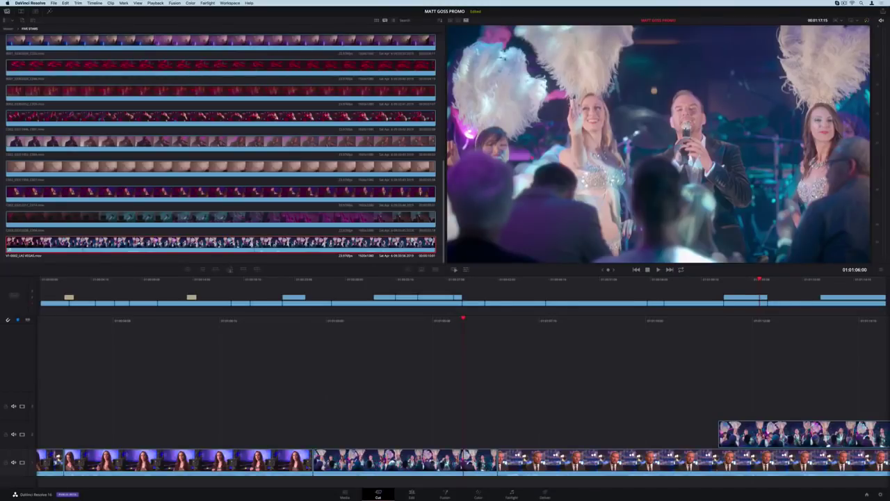
- Create a close-up of the concert clip at 01:01:06:00, and place the marked source clip on top at the playhead near 01:00:35
click(230, 269)
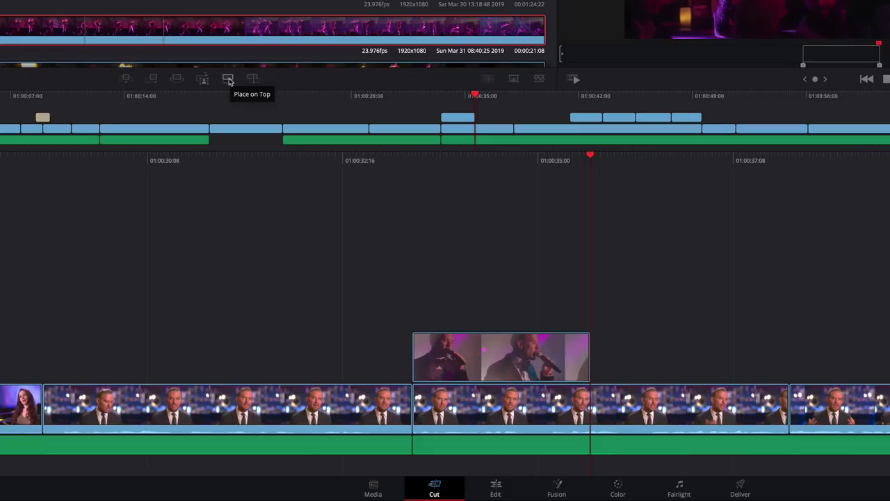
click(228, 80)
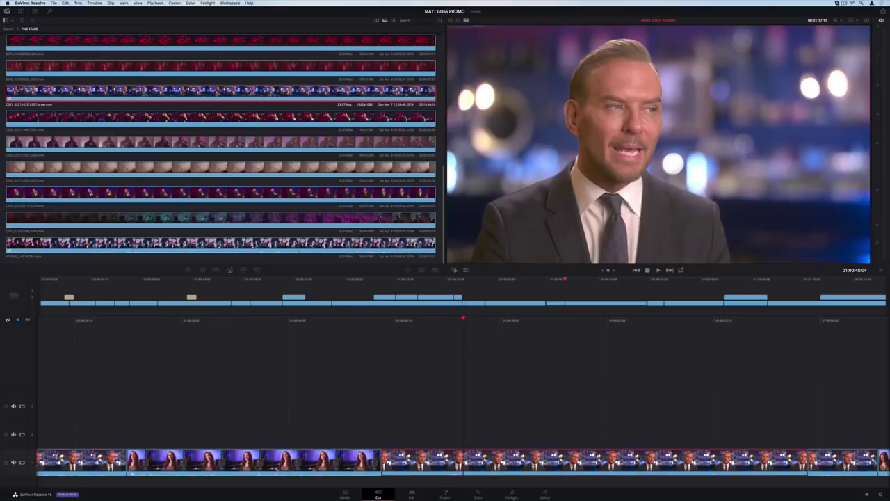
- Load C001_03211612_C001.braw.mov, find the matching interview passage from about 15:14:27:06, and mark a 00:00:05:06 range
click(401, 90)
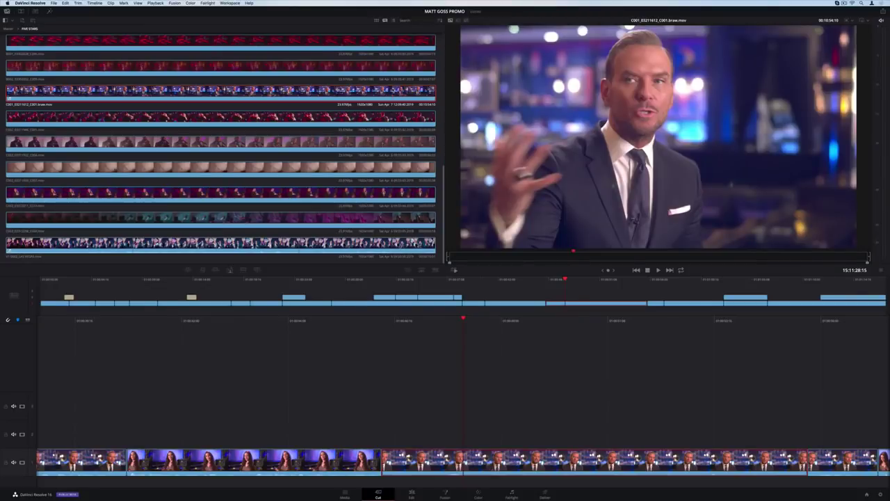
drag(573, 254, 687, 254)
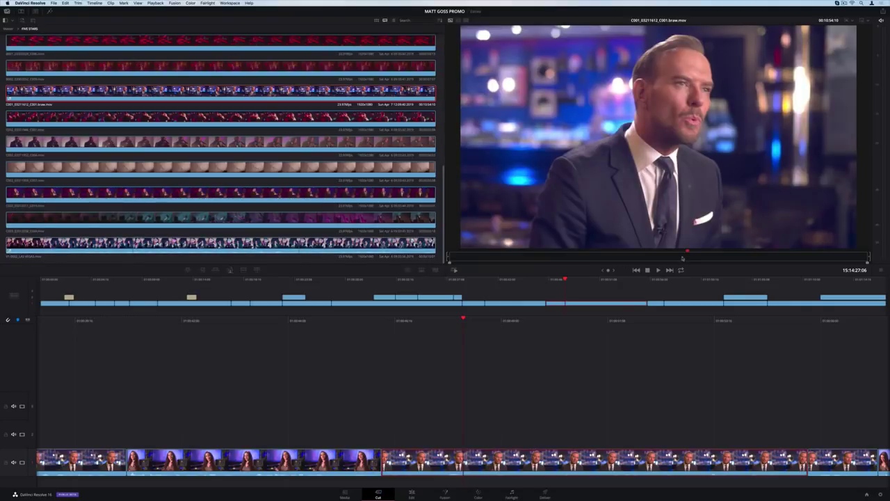
key(space)
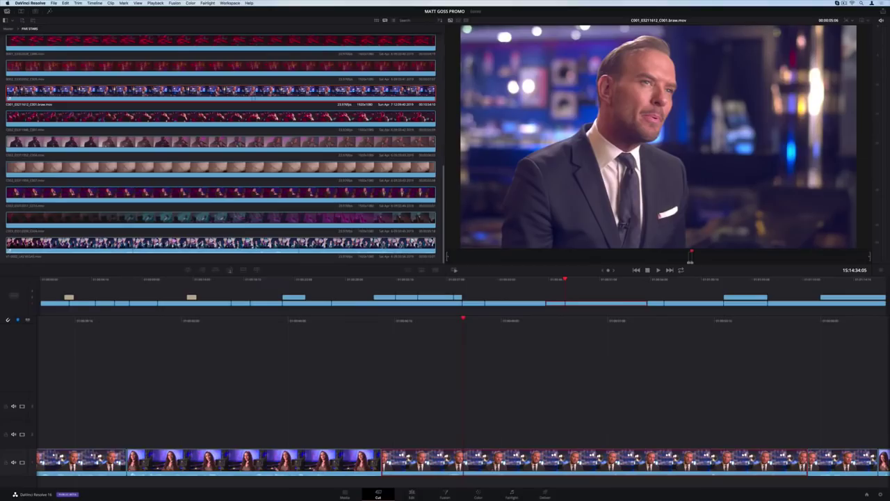
click(224, 263)
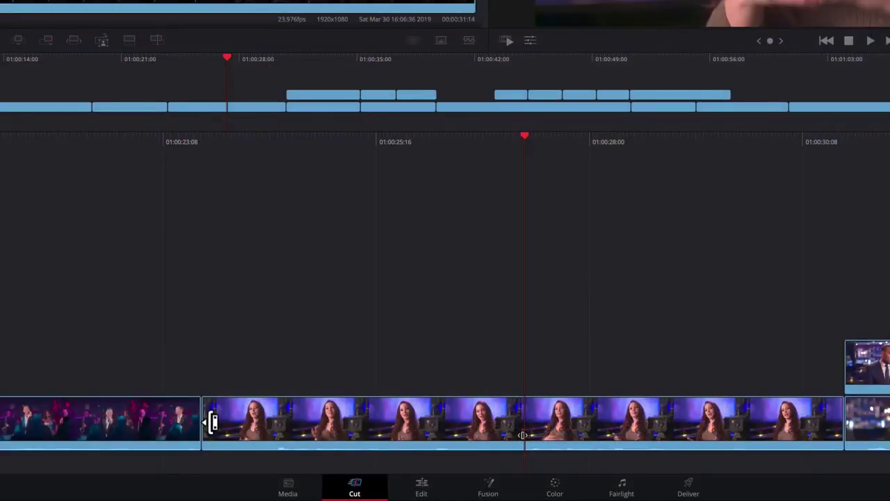
- Shorten the woman's interview clip around 01:00:27 by trimming both its start and its end inward
drag(211, 421, 272, 422)
drag(843, 427, 783, 427)
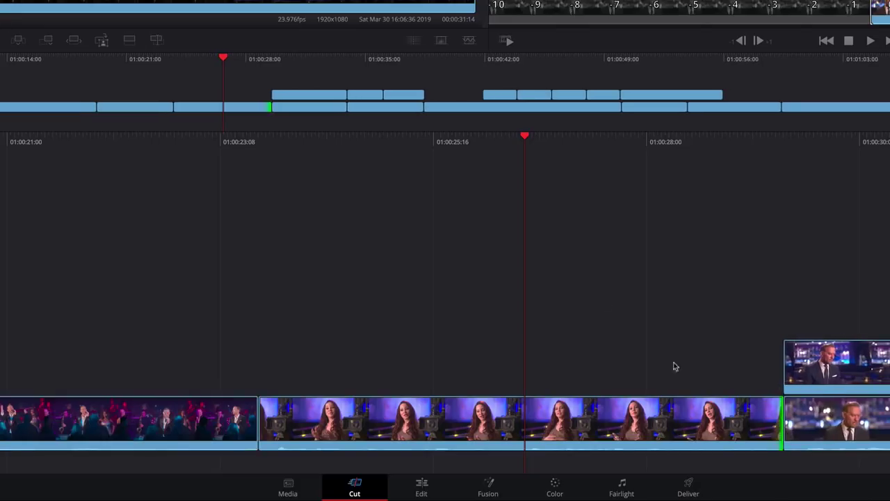
- Slip the footage inside the brass-band clip on the upper track near 01:00:42
click(498, 61)
click(548, 354)
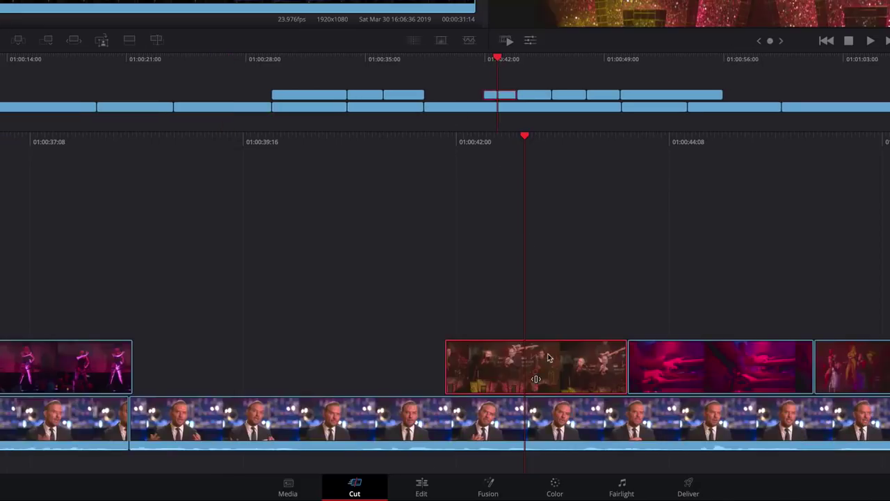
drag(542, 382, 746, 373)
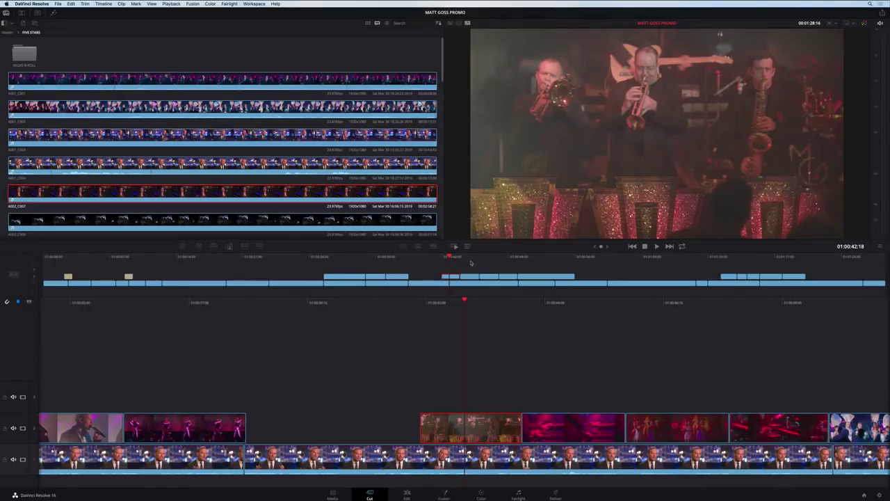
- Move the last cutaway of the upper-track group near 01:00:51 to follow the final upper-track clip at 01:01:20:07
drag(471, 263, 530, 271)
drag(525, 430, 831, 279)
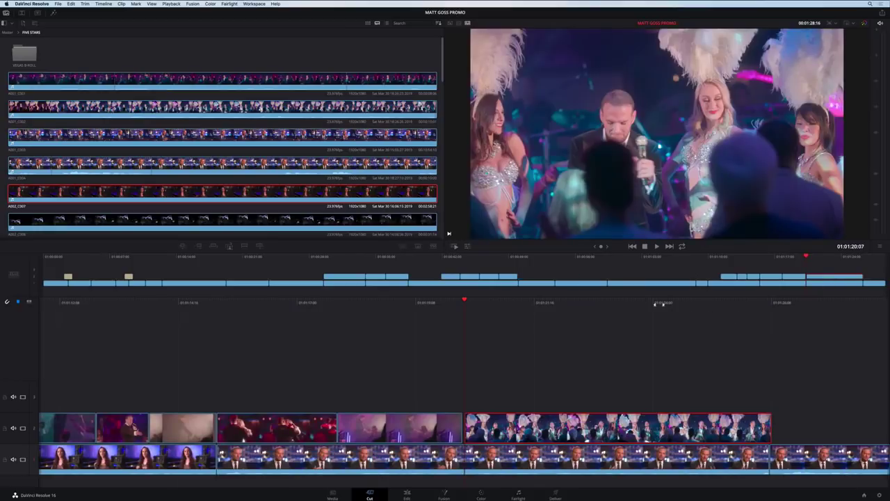
- Open the cut between the man's and the woman's interview clips near 01:00:54 in the trim editor and trim both sides
click(530, 256)
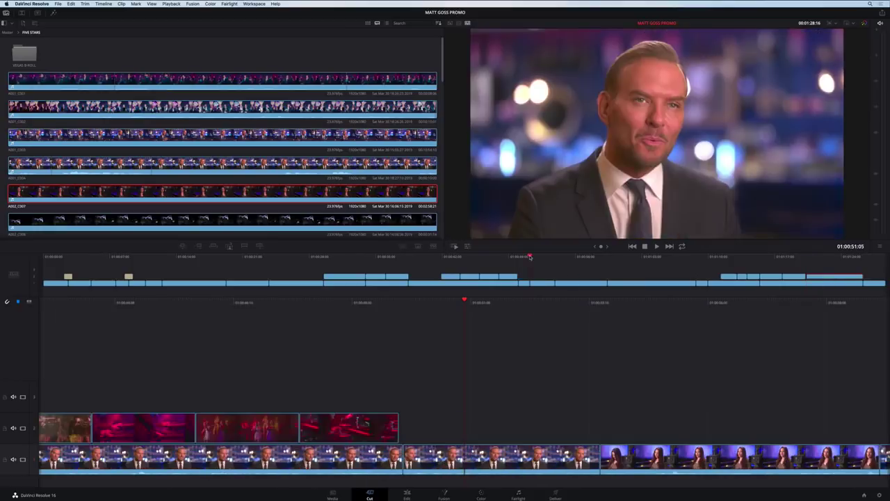
click(602, 453)
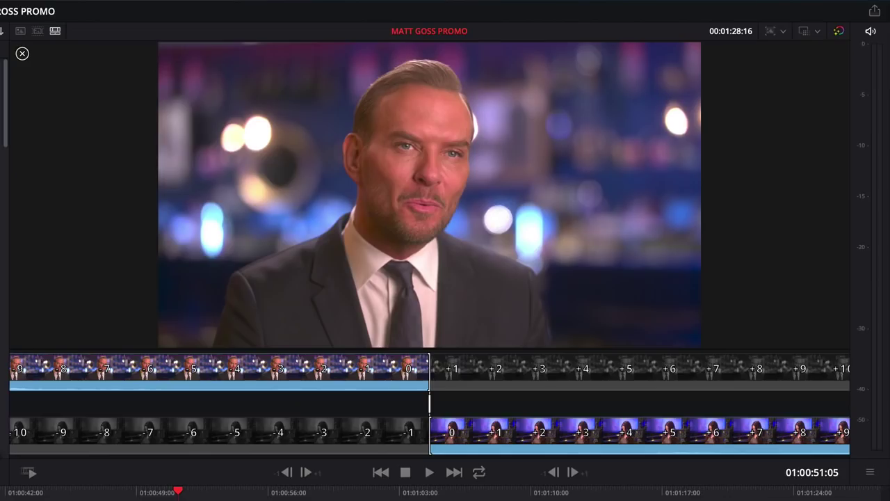
mouse_move(421, 370)
mouse_down()
mouse_move(361, 370)
mouse_move(432, 372)
mouse_up()
drag(432, 431, 431, 434)
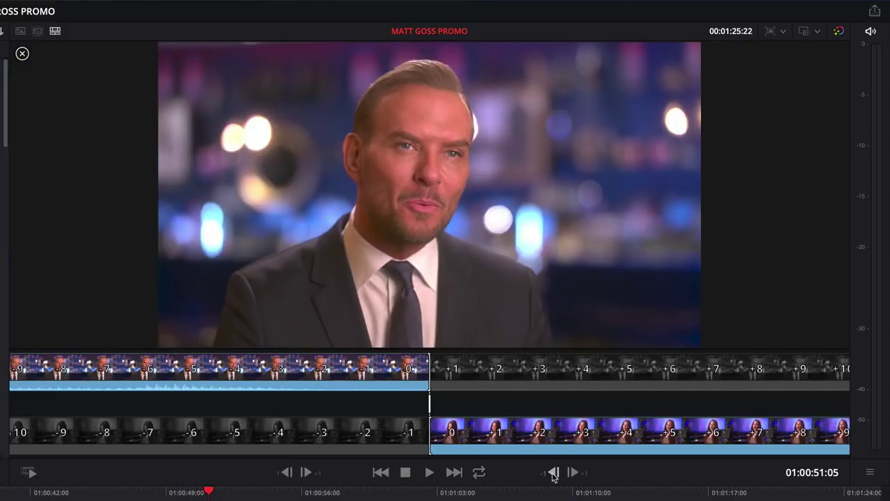
- Fine-tune the start of the woman's interview clip near 01:00:54, extending it three frames and trimming it back ten frames
click(553, 474)
click(554, 473)
click(554, 474)
click(572, 470)
click(572, 471)
click(572, 471)
click(572, 471)
click(572, 471)
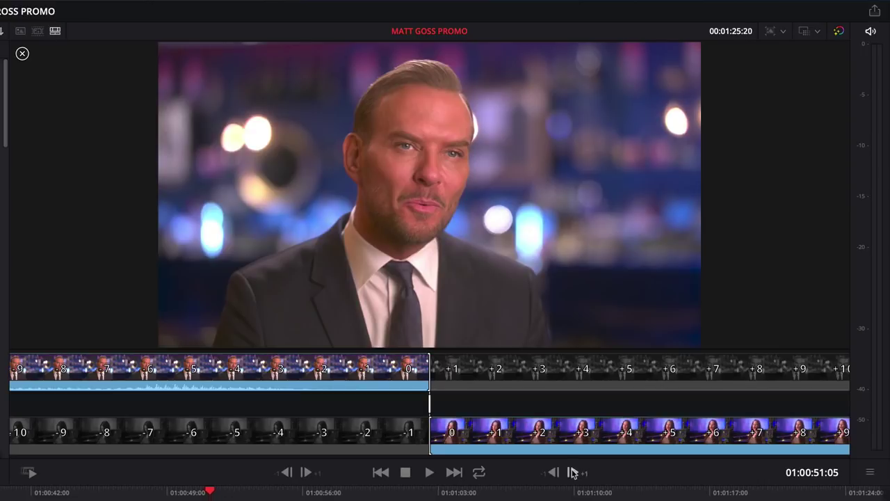
click(572, 471)
click(571, 471)
click(572, 471)
click(571, 471)
click(572, 470)
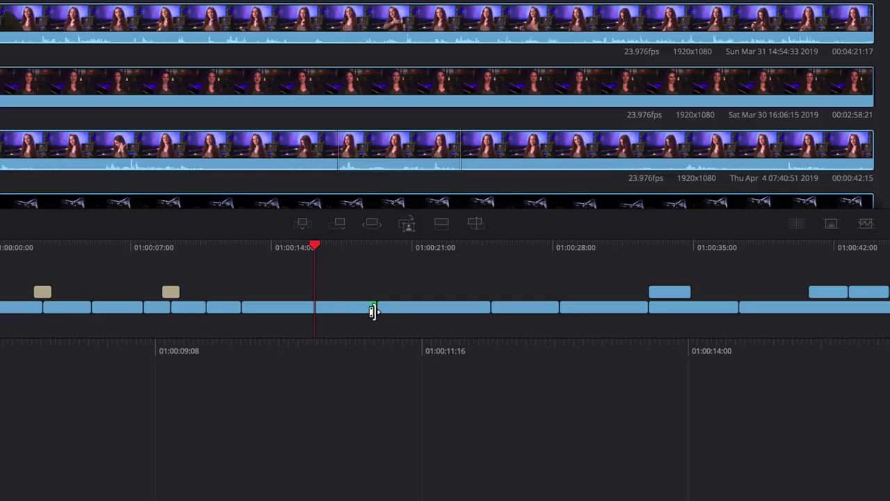
- Adjust the cut between the woman's interview and the concert clip near 01:00:19, trimming the interview's end and rolling the edit point
mouse_move(374, 311)
mouse_down()
mouse_move(334, 311)
mouse_move(380, 313)
mouse_up()
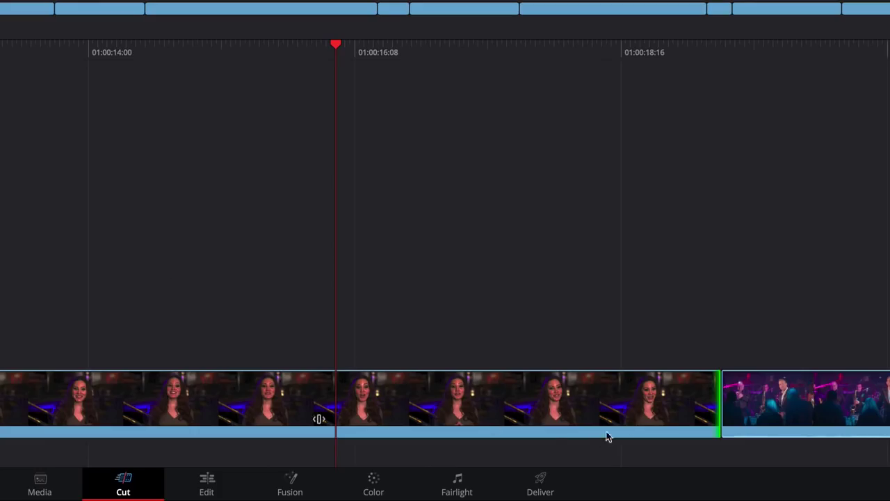
mouse_move(713, 404)
mouse_down()
mouse_move(531, 403)
mouse_move(719, 408)
mouse_up()
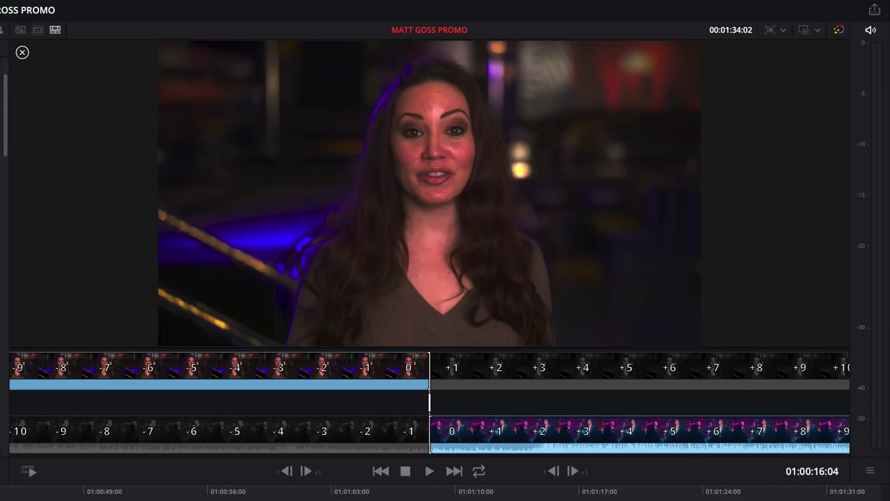
mouse_move(429, 403)
mouse_down()
mouse_move(388, 403)
mouse_move(435, 403)
mouse_up()
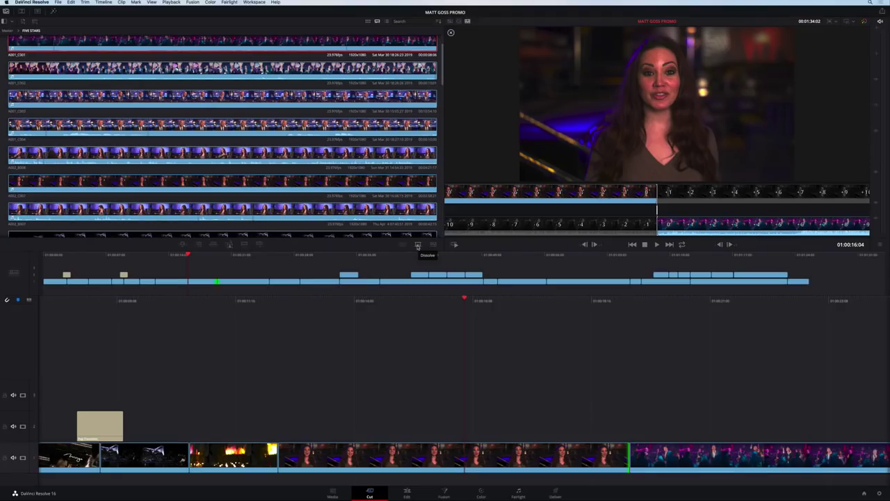
- Add a dissolve between the woman's interview and the concert clip near 01:00:19, lengthen it, and shorten it in the trim editor
click(418, 246)
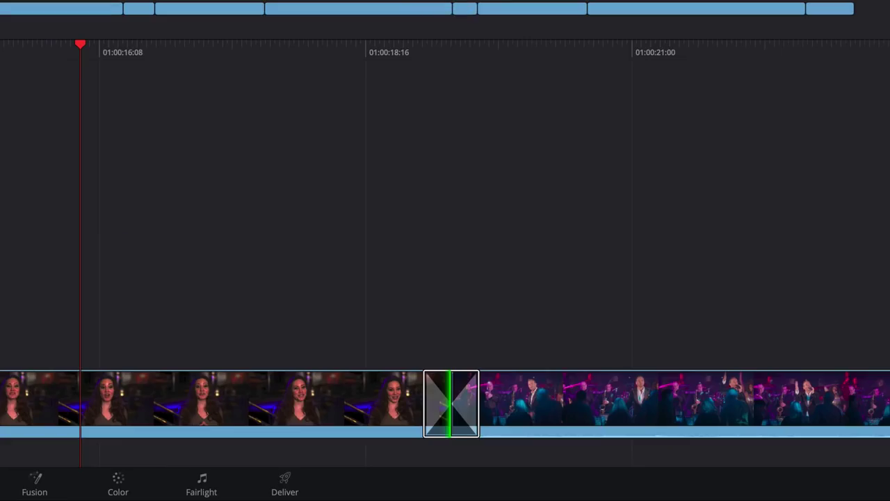
drag(477, 396, 507, 394)
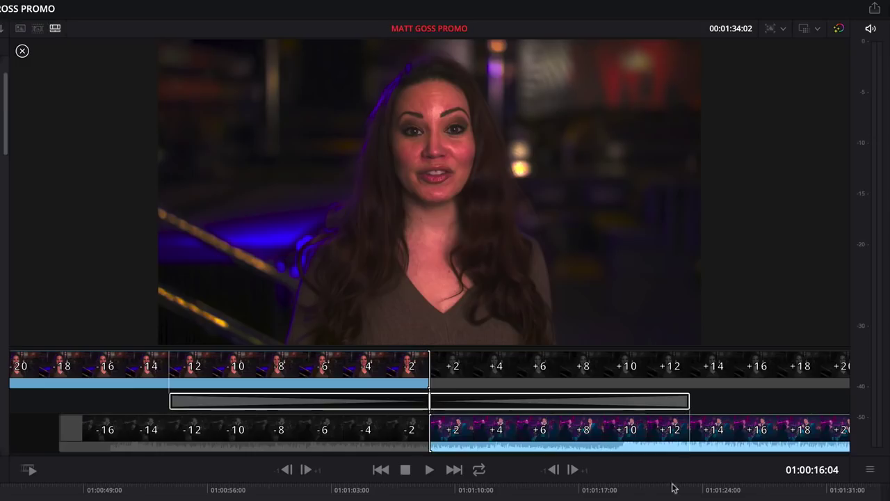
drag(687, 398, 580, 399)
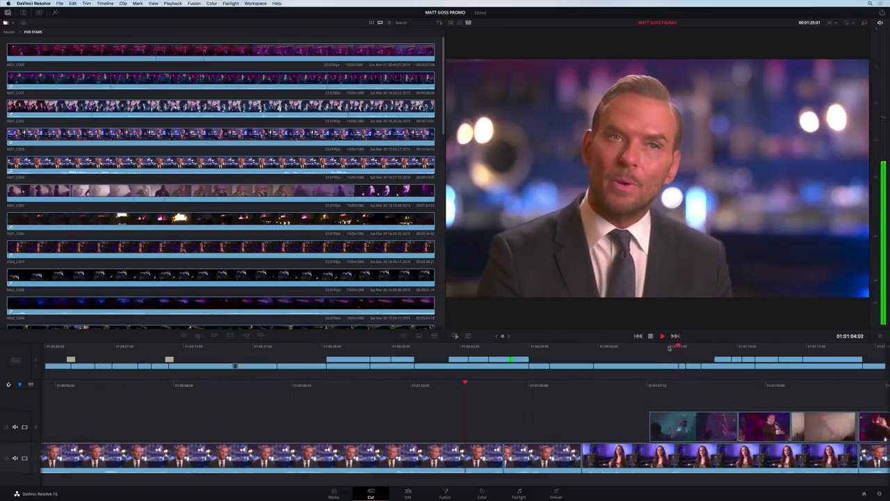
- Add a Smooth Cut at the jump cut in the man's interview near 01:01:05, shorten the transition, and play it back
key(space)
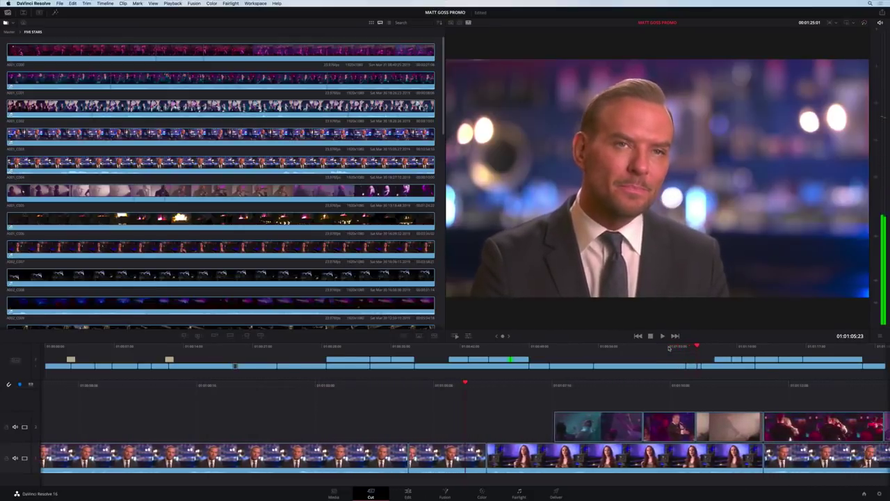
click(676, 348)
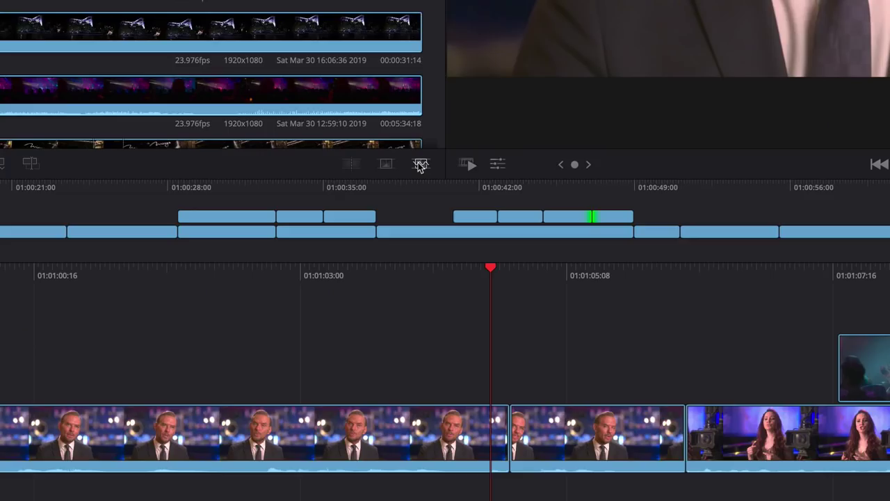
click(421, 165)
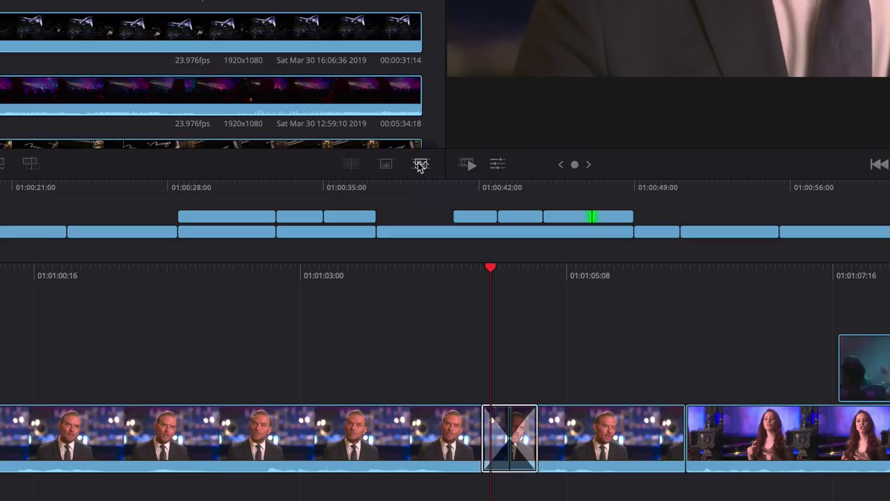
click(482, 428)
drag(482, 428, 498, 429)
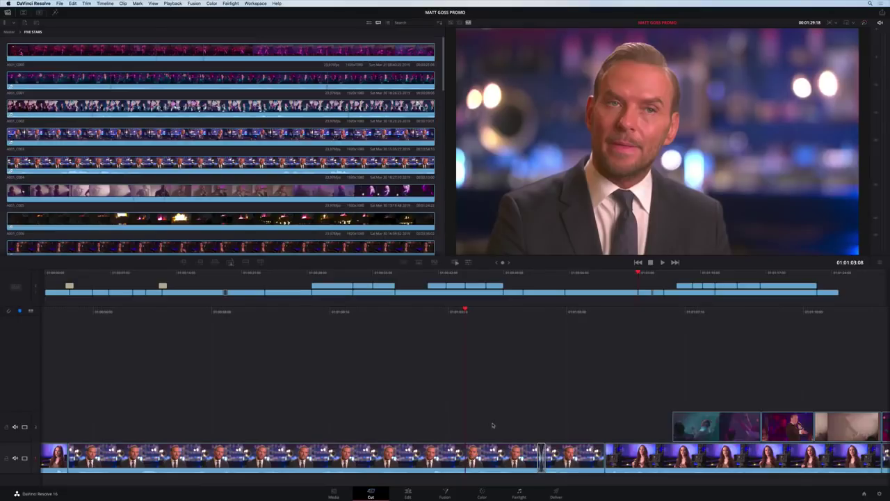
key(space)
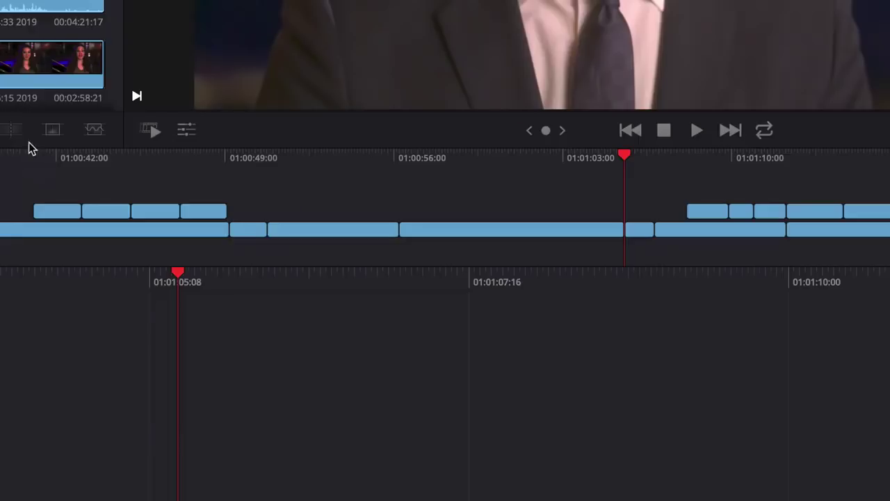
- Select all clips before the playhead at 01:01:05:13, and switch the selection to all clips after it
mouse_move(177, 273)
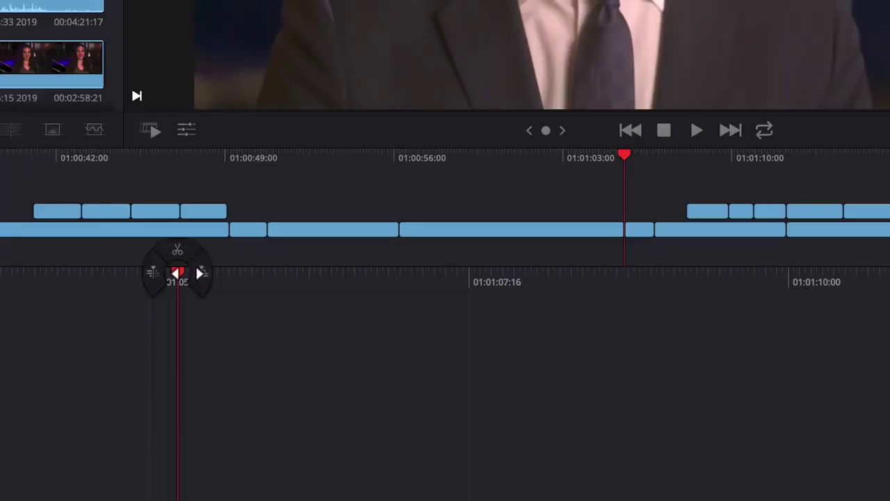
click(151, 273)
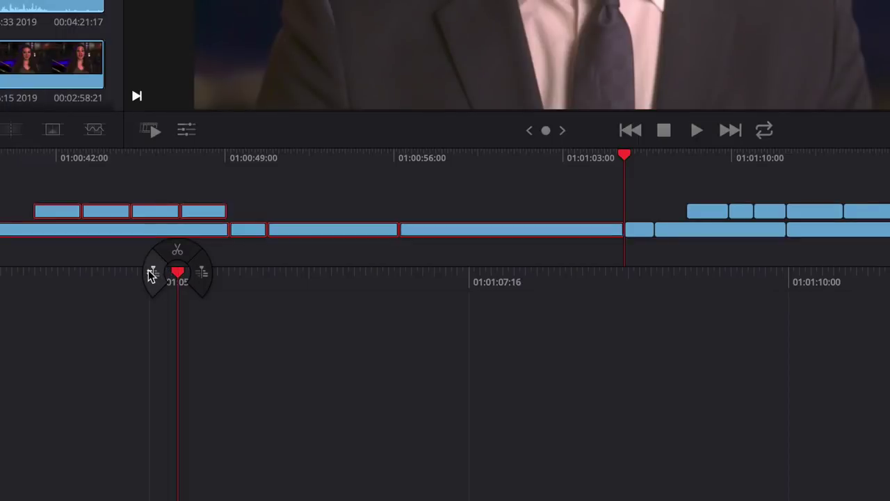
click(204, 277)
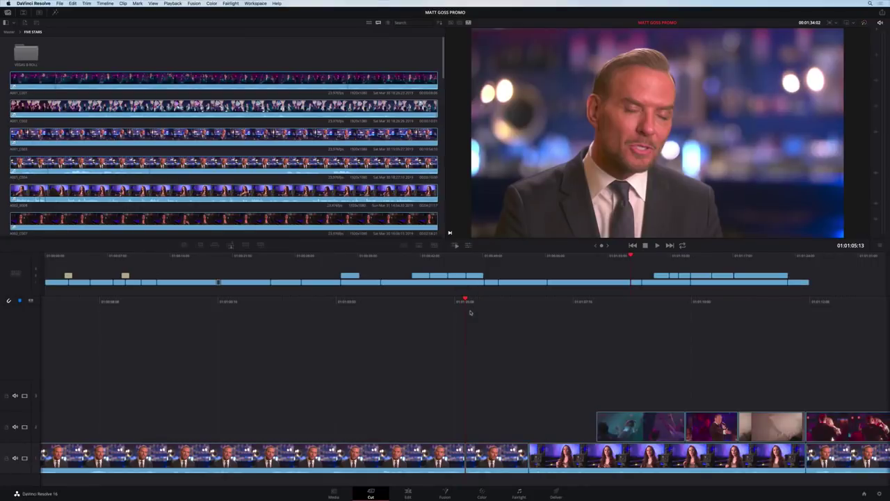
- Show the FIVE STARS bin as thumbnails, view all its clips as one source tape, and scrub to 00:31:26:02
click(369, 23)
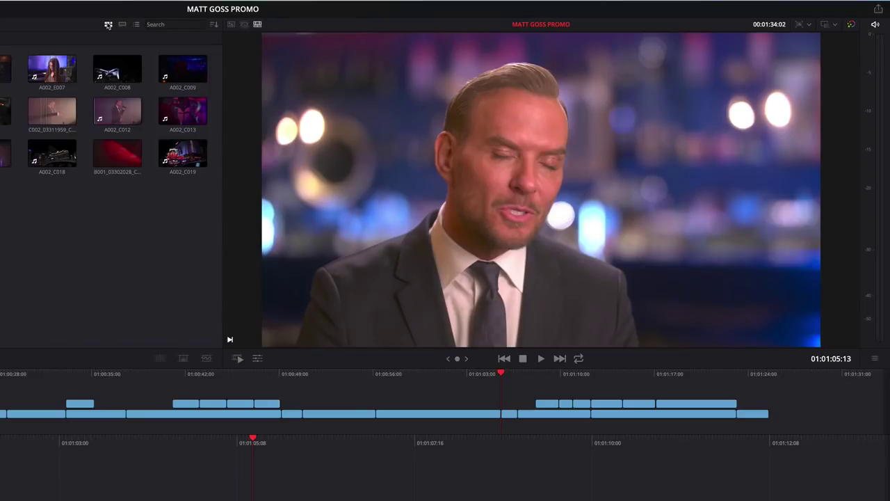
click(245, 25)
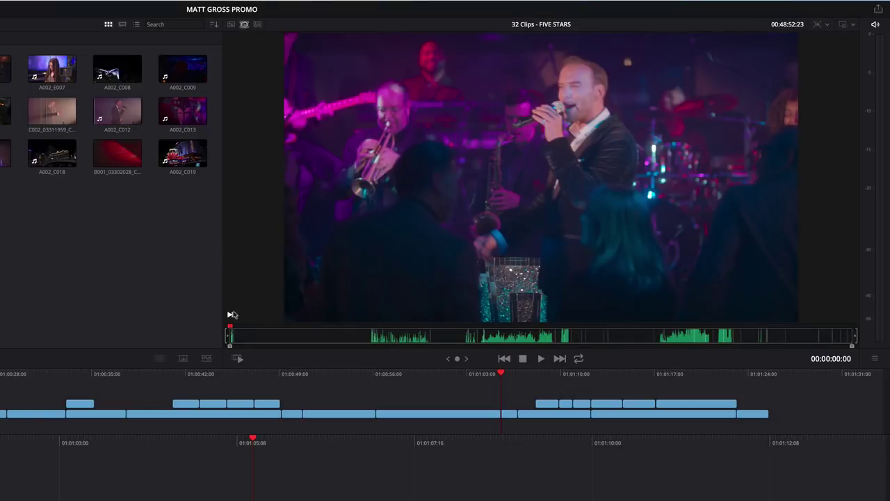
drag(233, 339, 628, 341)
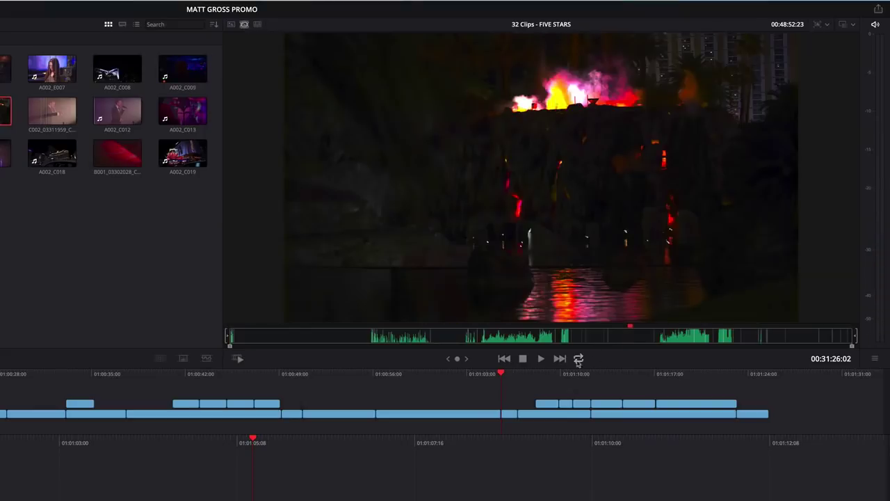
- Go back through the preceding clips on the source tape and scrub the keyboard player's clip to 00:27:45:08
click(505, 360)
click(505, 359)
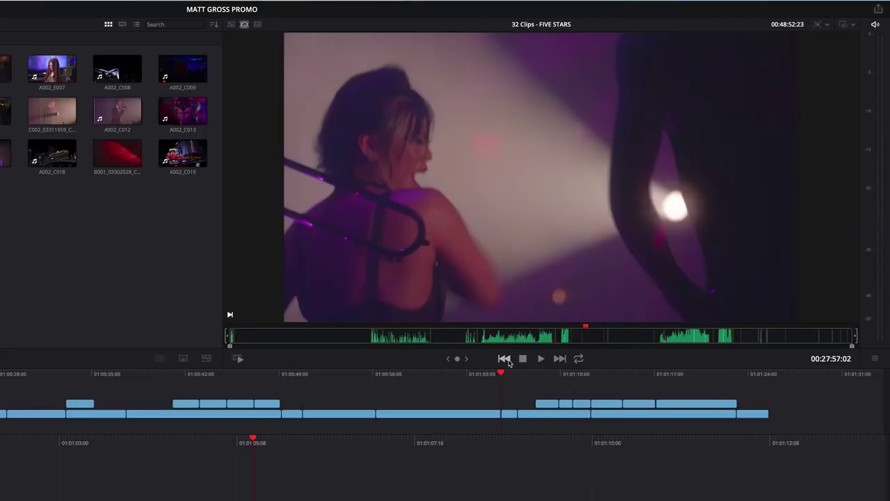
click(506, 359)
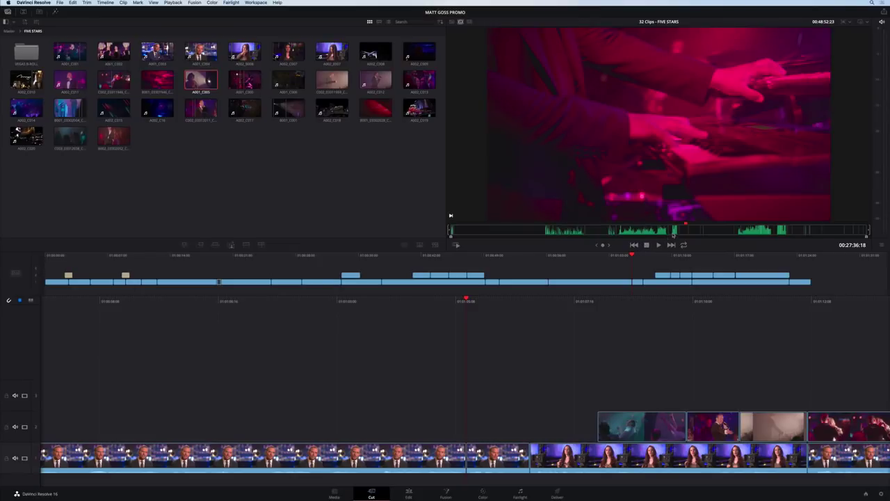
drag(673, 235, 688, 234)
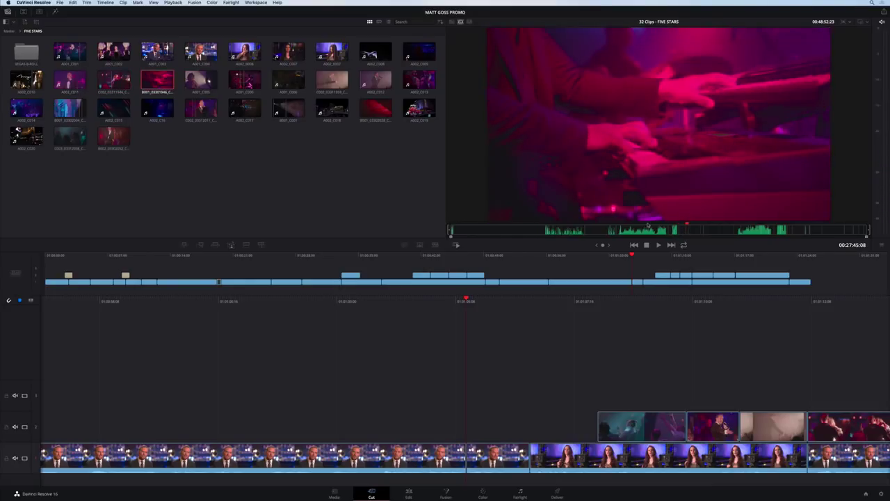
- Sort the FIVE STARS media by clip name and mark a 00:07:41:04 range on the source tape ending at 00:47:08:00
click(440, 22)
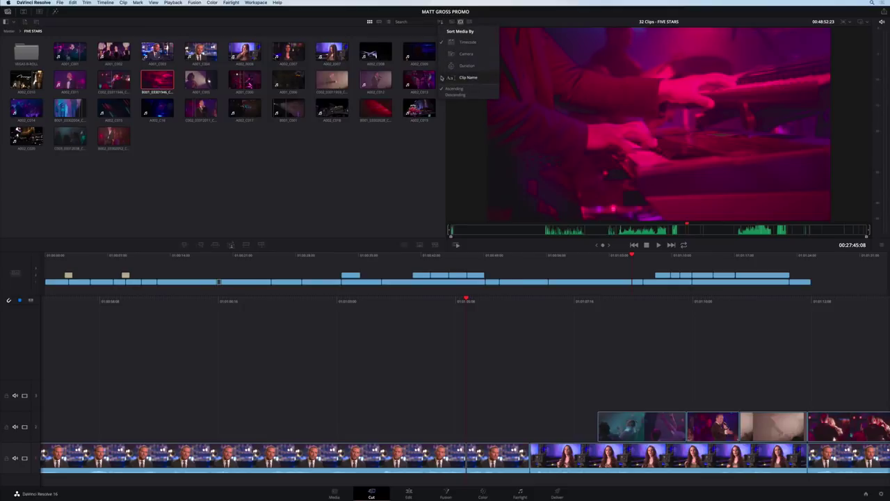
click(463, 77)
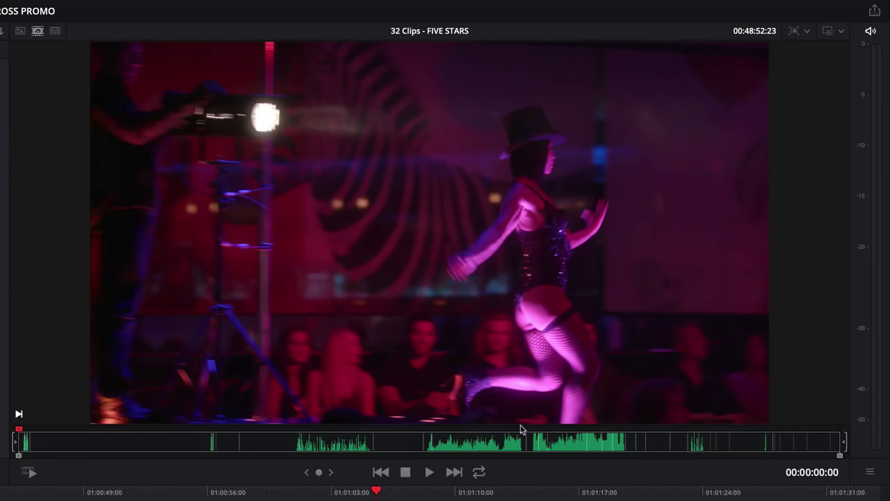
drag(664, 449, 811, 450)
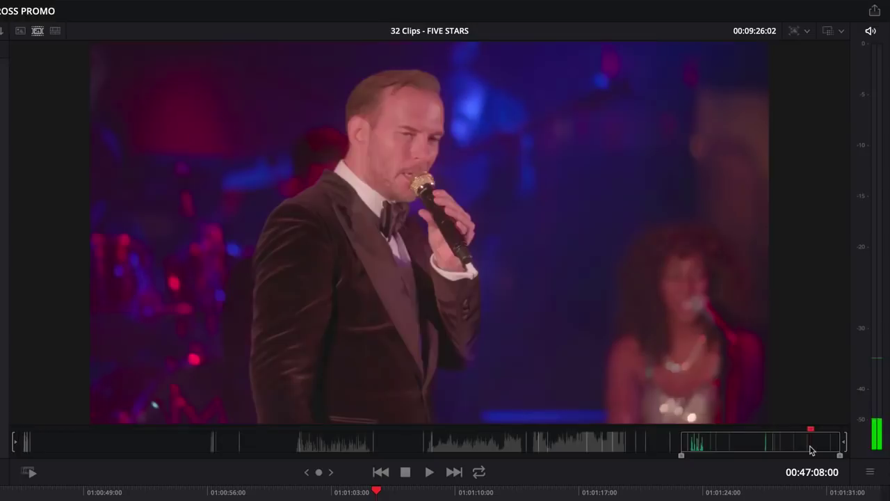
key(o)
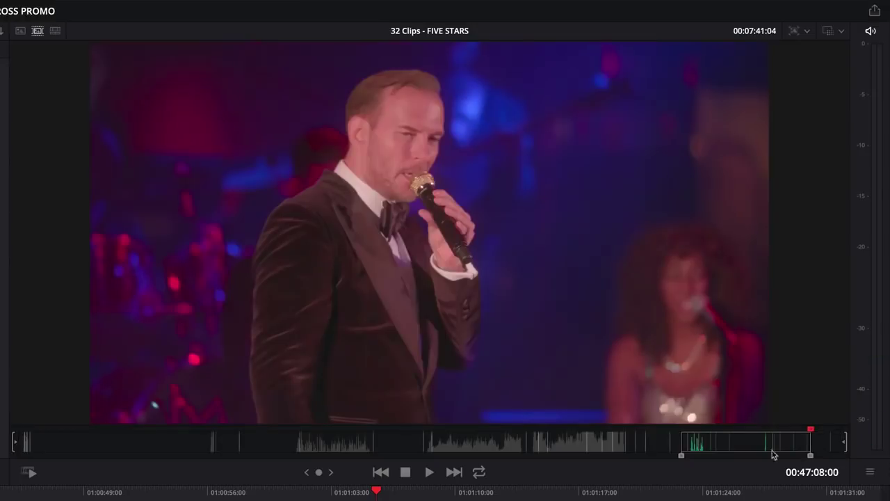
- Narrow the source tape to the marked range as a subclip and start a Fast Review from 00:39:42:00
click(38, 32)
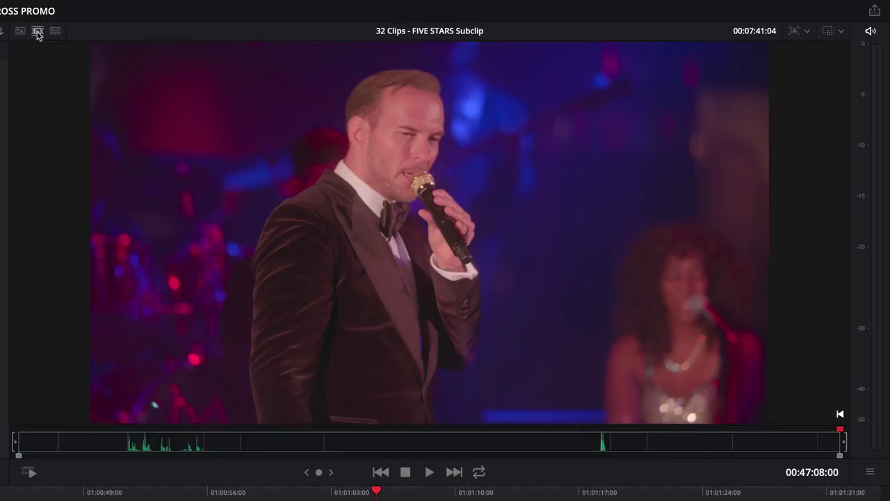
click(46, 448)
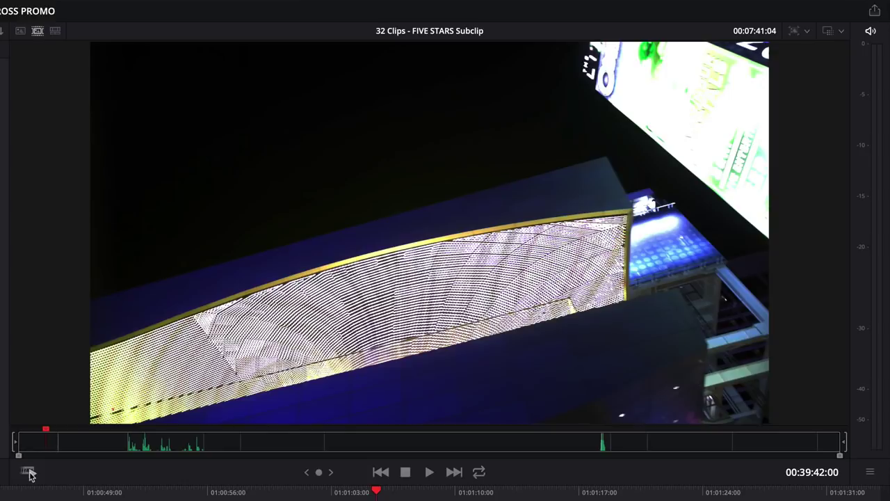
click(30, 473)
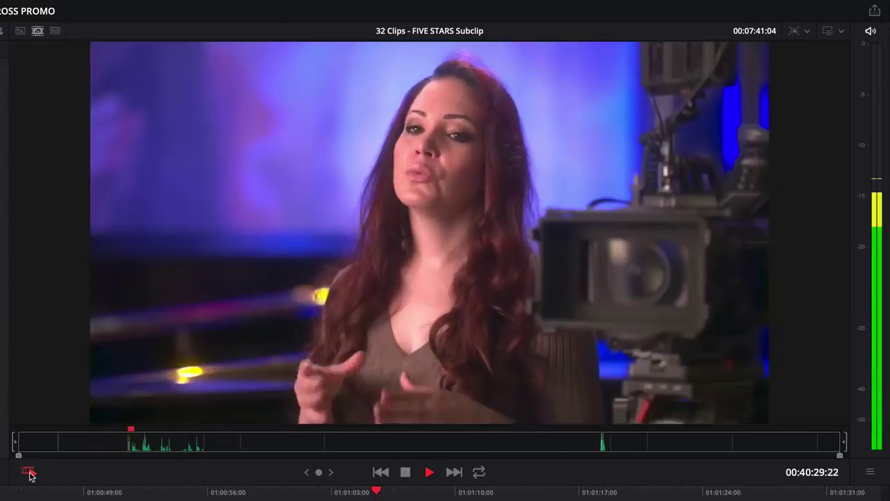
- Stop the Fast Review, then enlarge the Mirage hotel shot to about 1.332 zoom and reposition it to about 200.1, -171.7
click(29, 475)
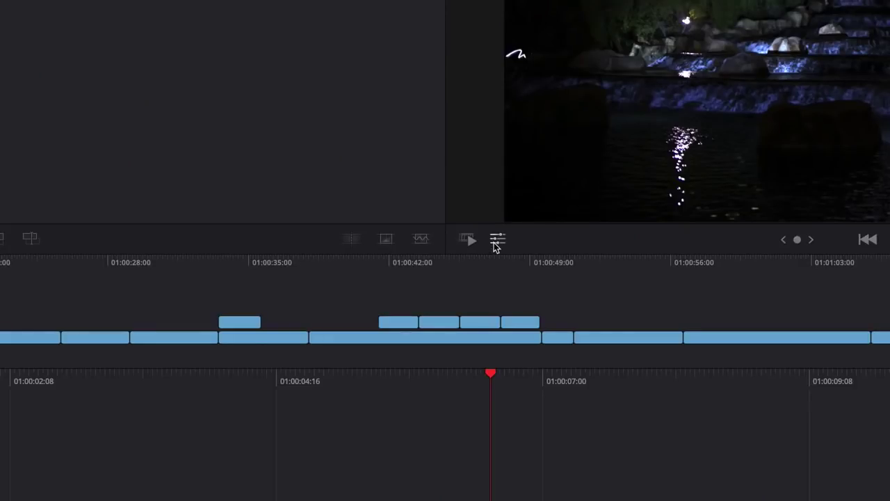
click(496, 240)
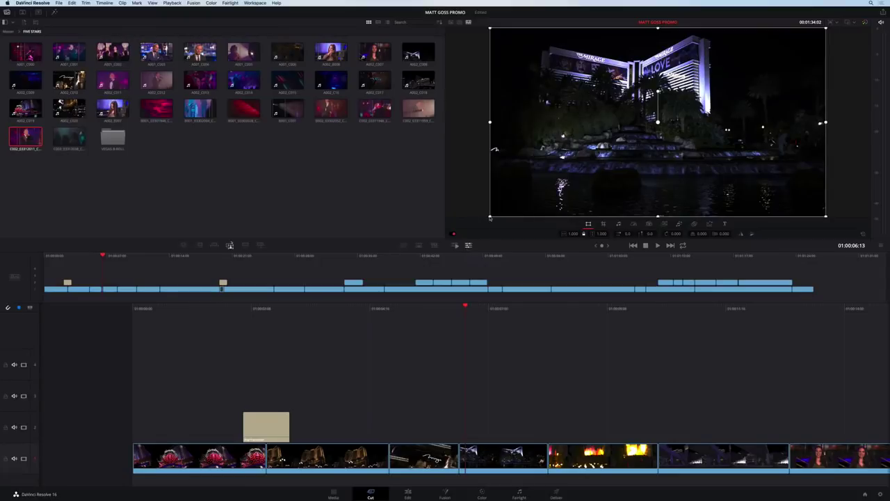
drag(490, 218, 435, 254)
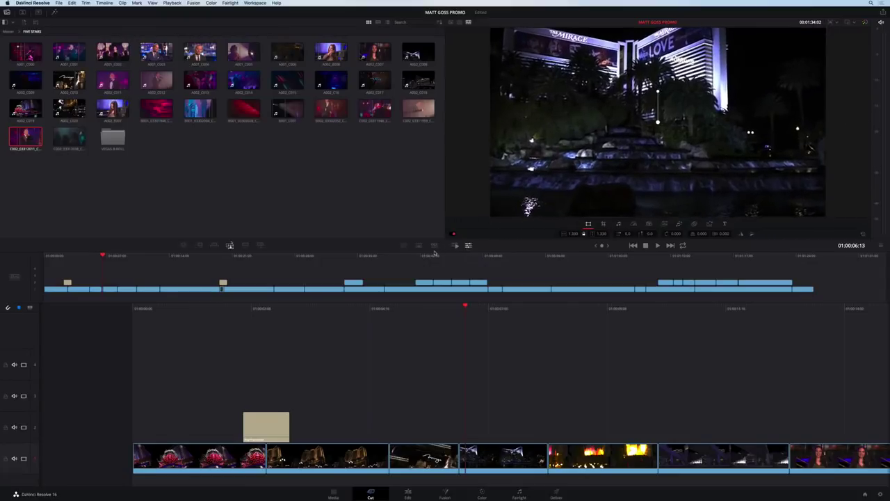
drag(609, 135, 644, 165)
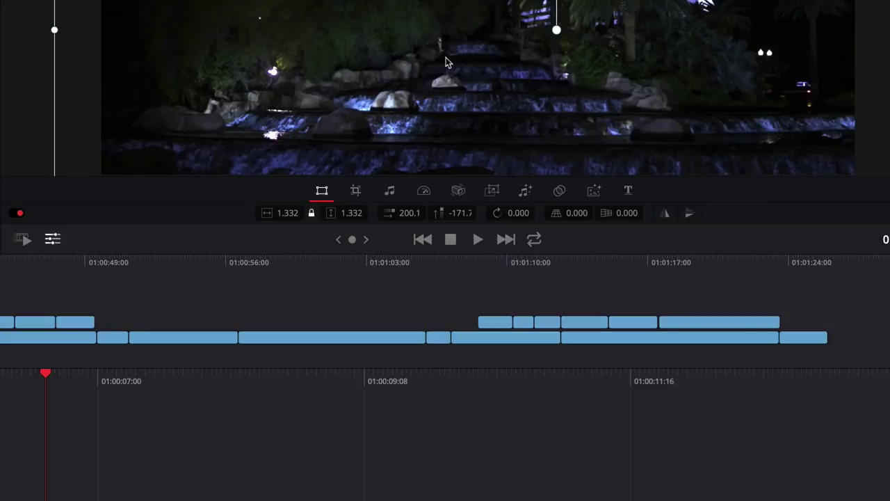
- Look through the crop, audio volume and speed controls for the Mirage hotel clip
click(356, 191)
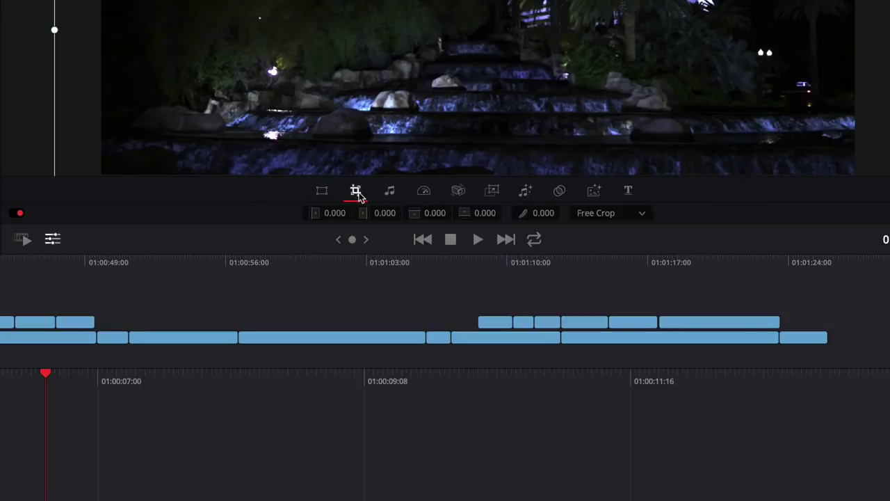
click(390, 192)
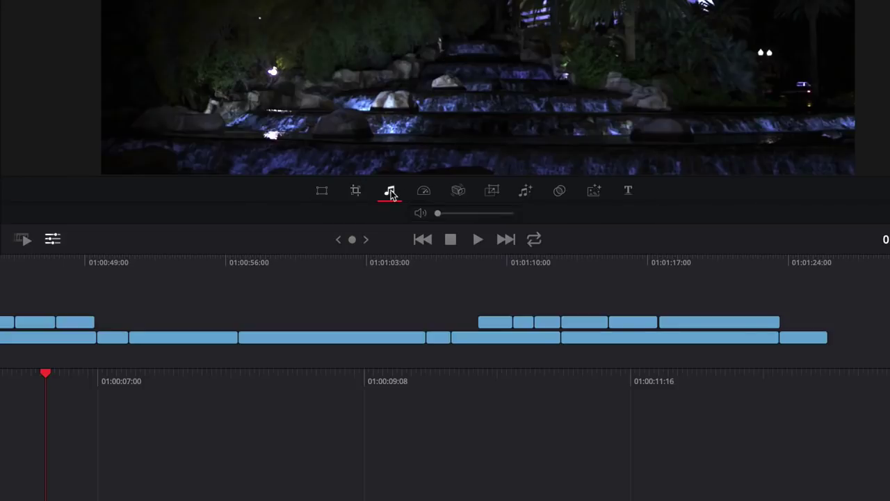
click(423, 192)
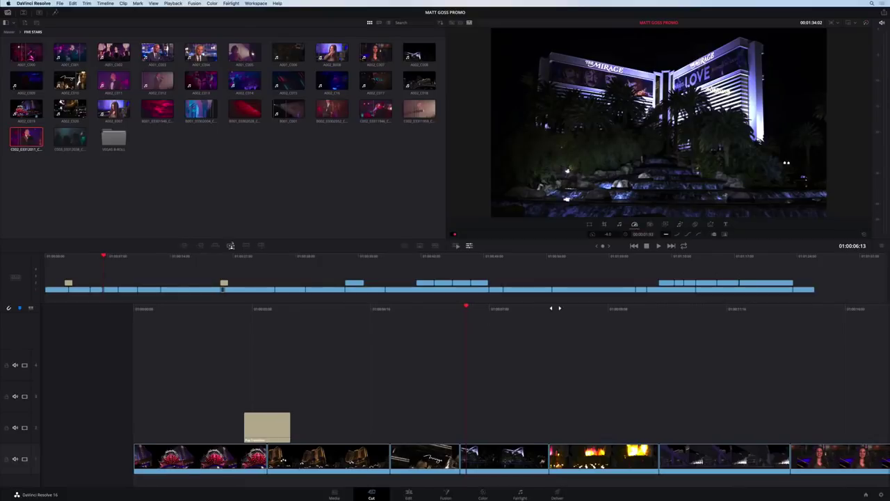
- Move to a following clip, set its speed to 0.5 and play back the slowed shot
drag(555, 307, 466, 305)
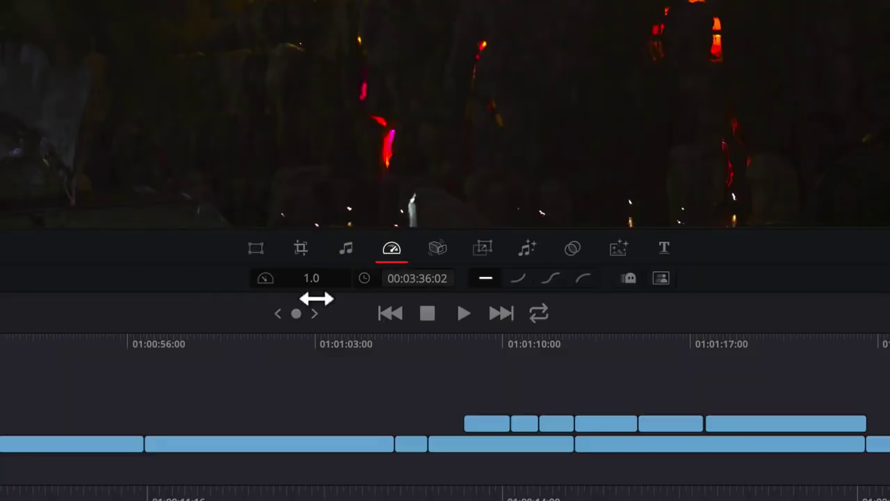
click(613, 235)
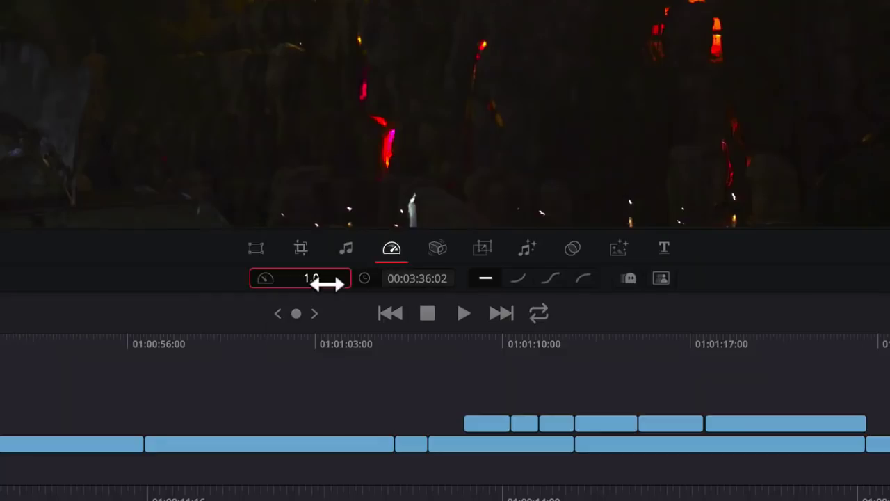
key(BackSpace)
key(BackSpace)
key(BackSpace)
text(.5)
key(Return)
key(space)
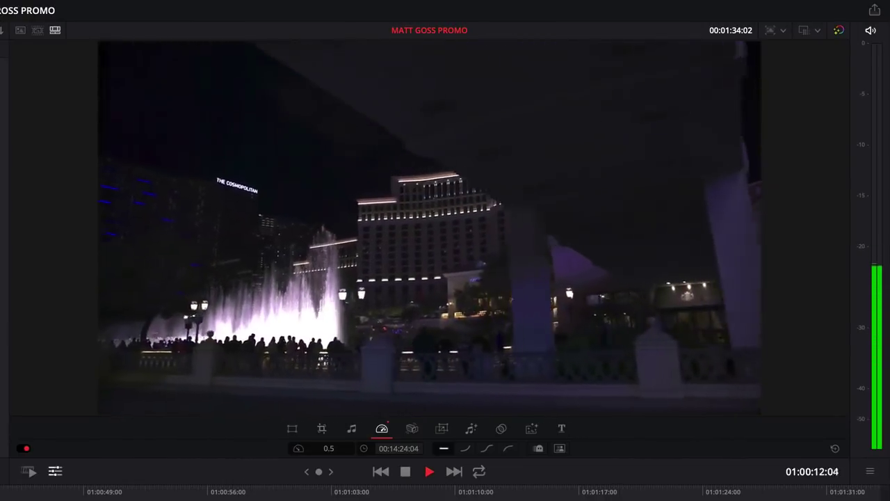
key(space)
click(412, 428)
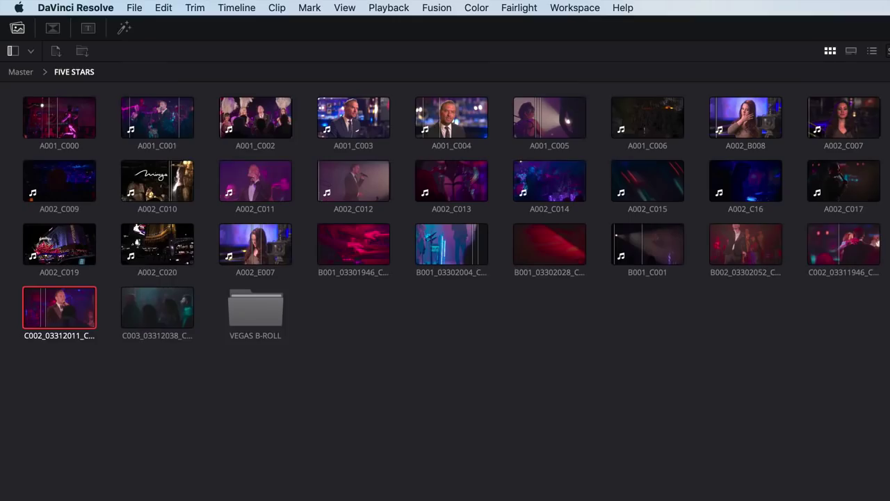
- Browse the libraries of video transitions, titles and ResolveFX effects
click(53, 29)
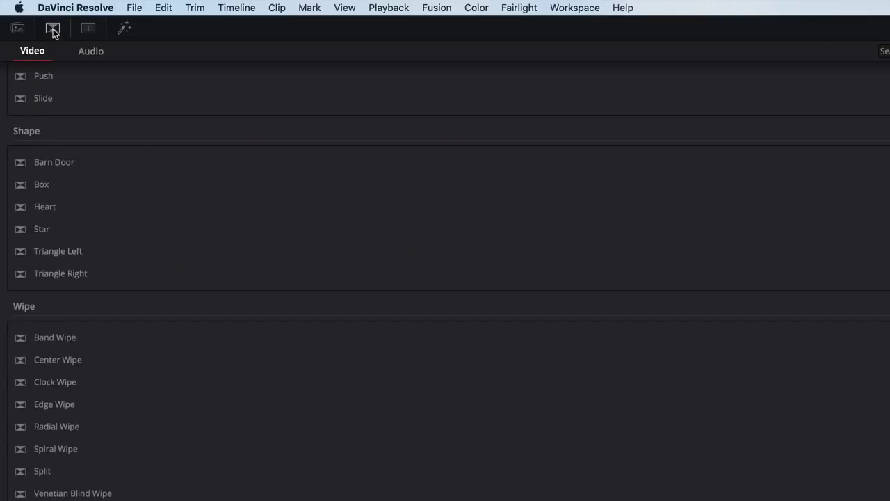
click(89, 30)
click(124, 30)
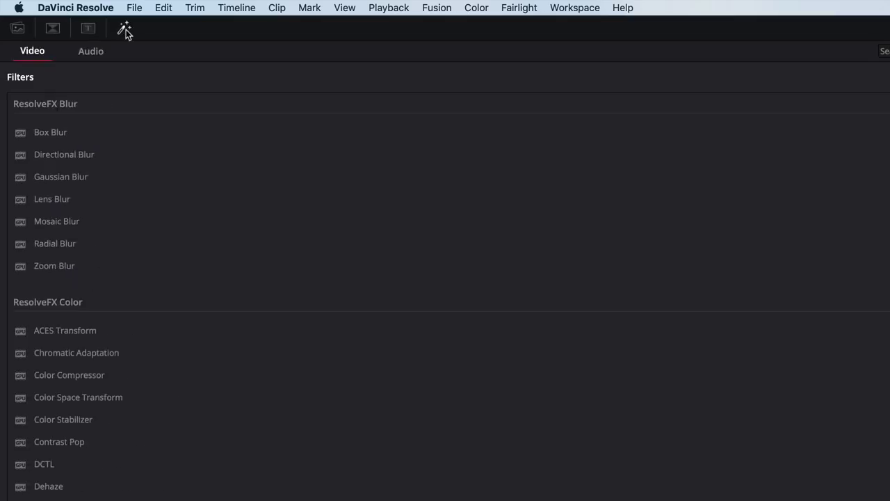
- Add the Pop Warm Intro title after the last clip at the end of the timeline and play it back
click(88, 31)
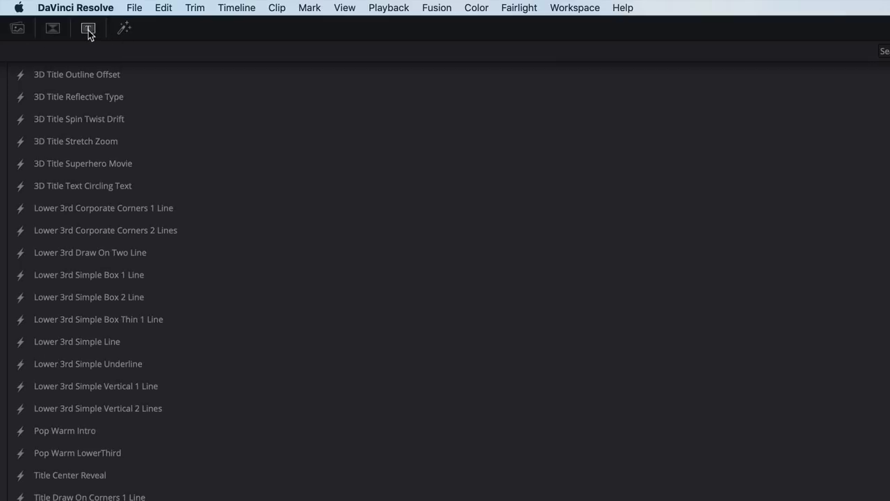
drag(62, 432, 535, 472)
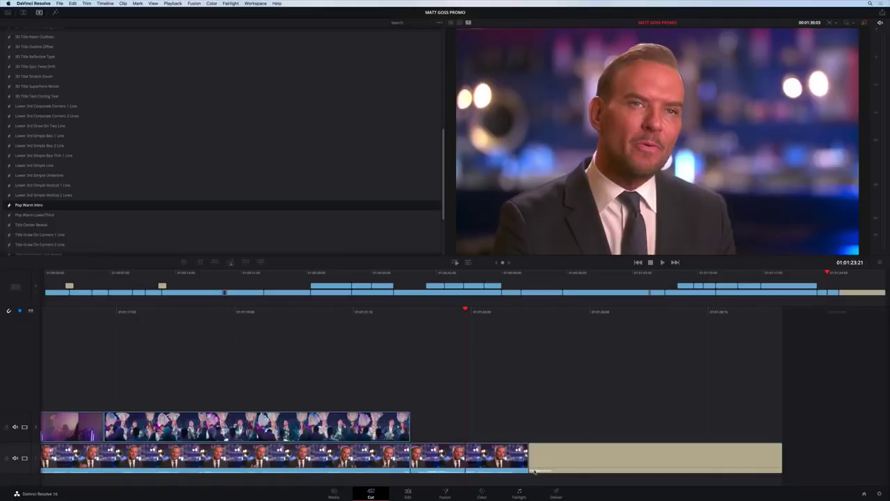
key(space)
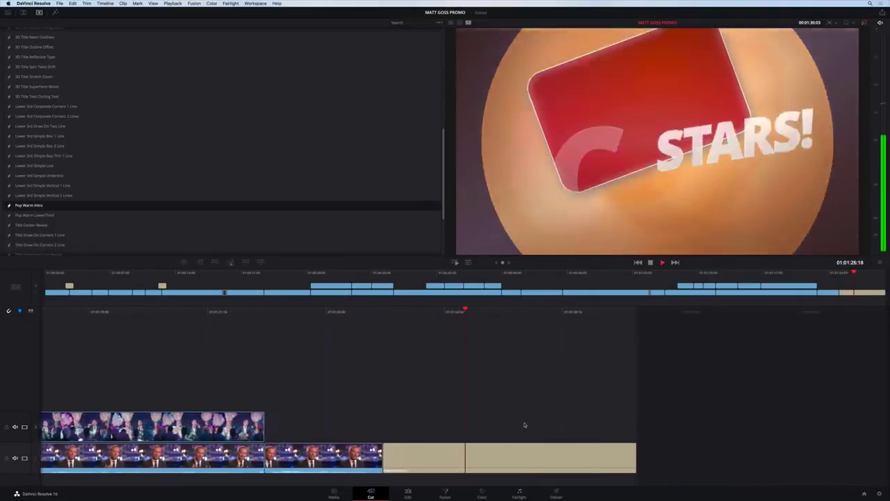
key(space)
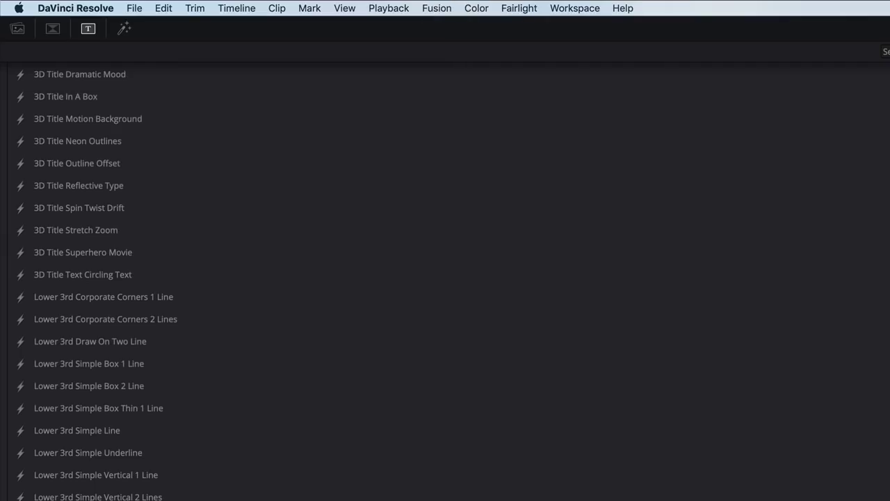
click(124, 31)
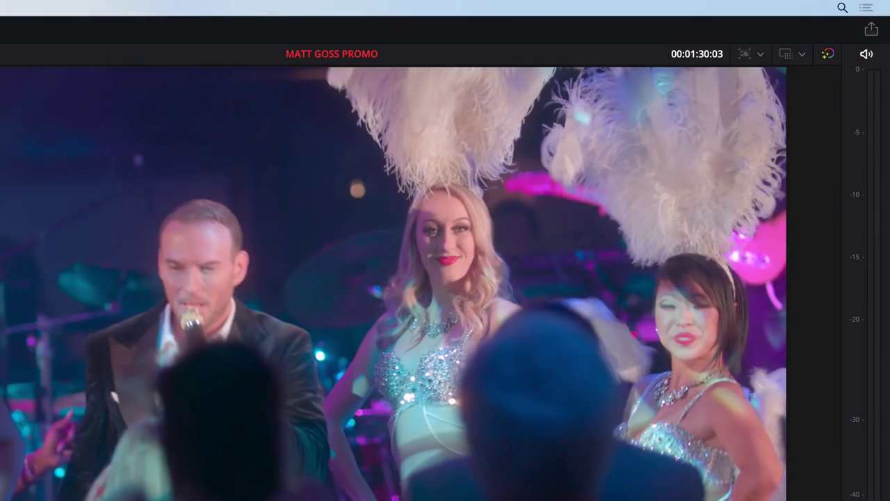
- Set up a YouTube Quick Export of the timeline with the option to upload directly to YouTube
click(870, 31)
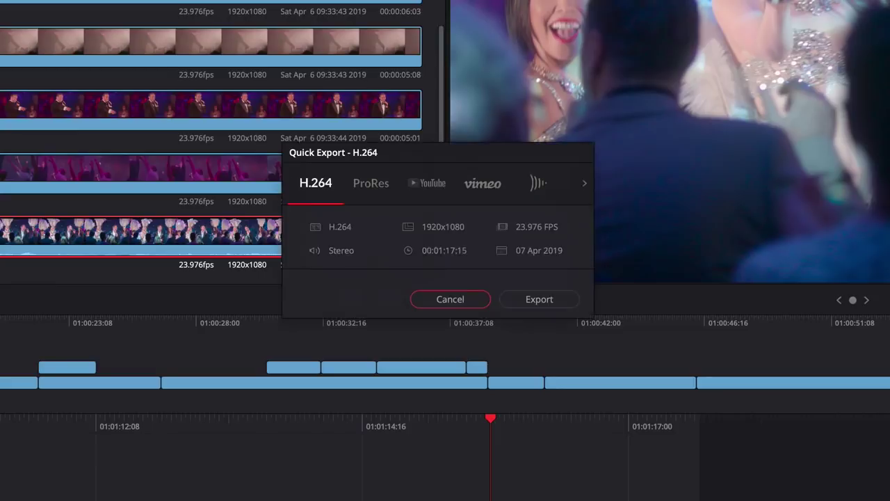
click(431, 185)
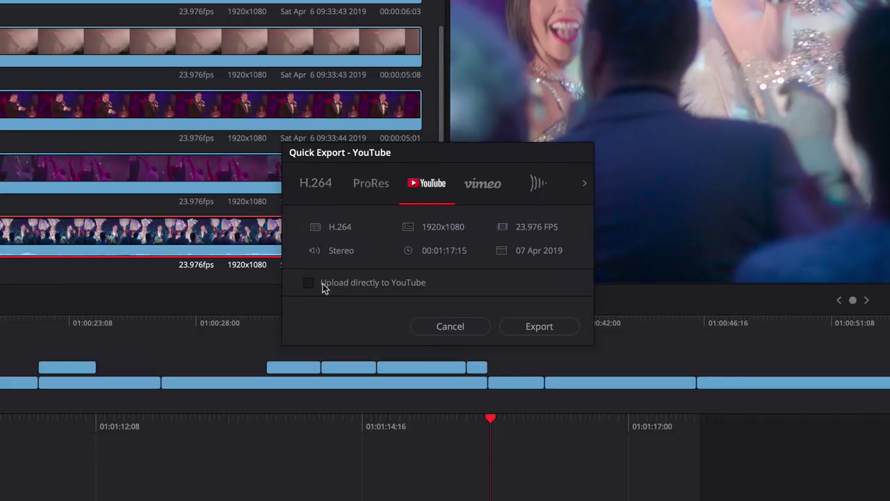
click(323, 285)
click(414, 312)
click(438, 349)
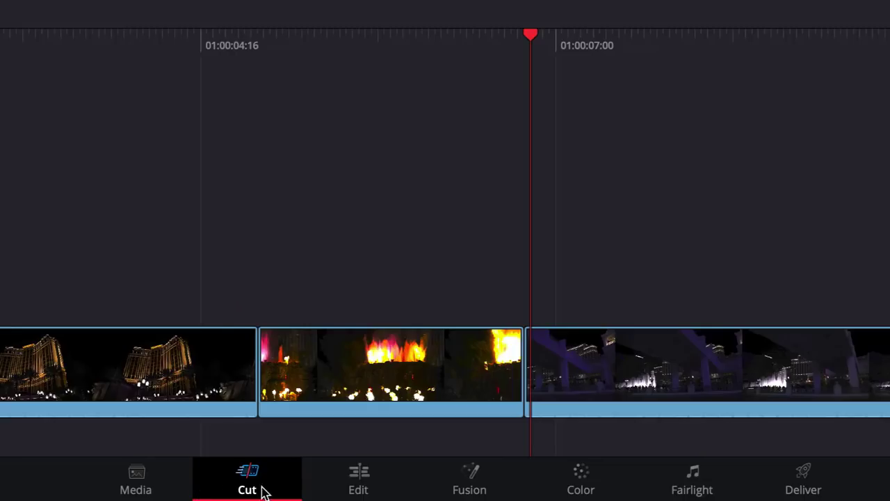
- Switch to the Edit page and start a new timeline named Version4 in the TSN Trailer 2 project
click(385, 486)
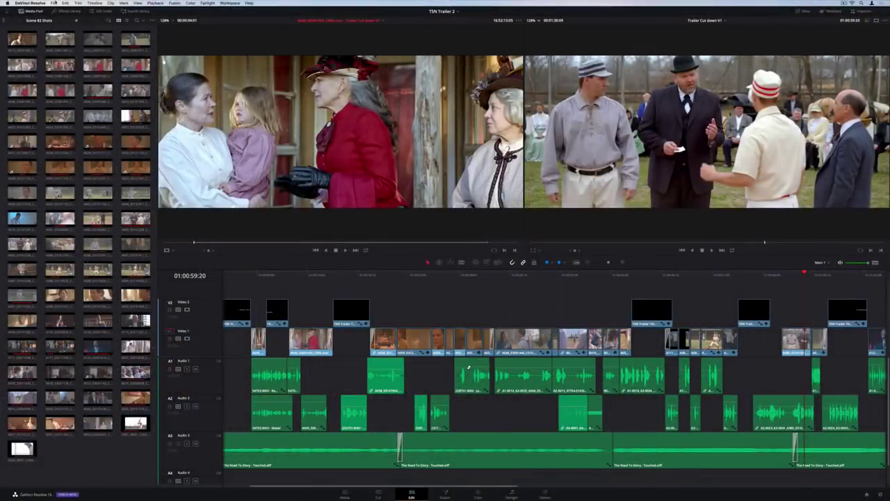
click(53, 3)
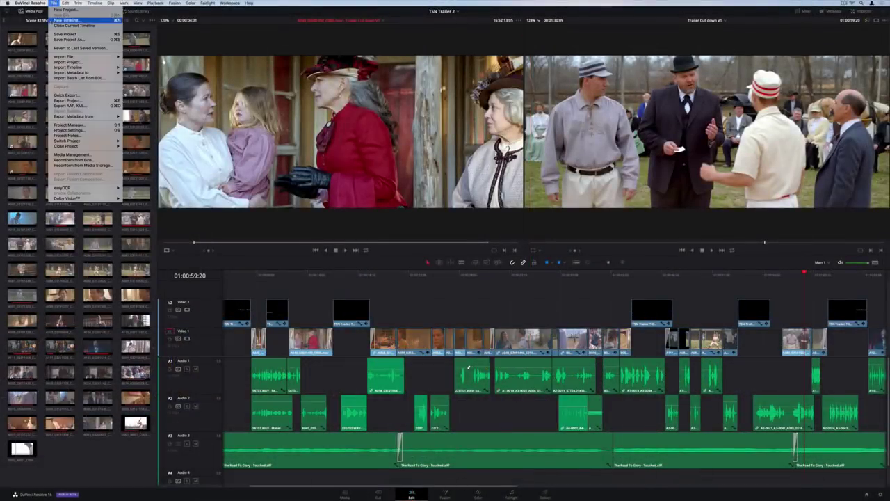
click(66, 21)
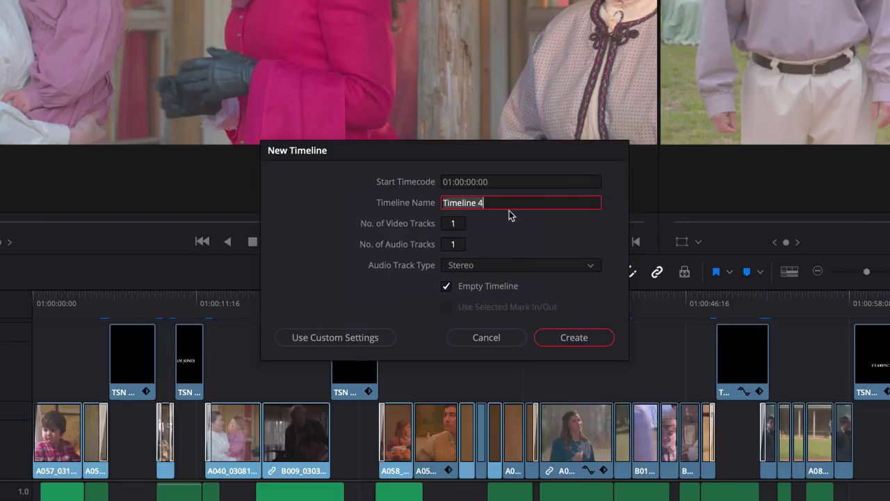
text(Version4)
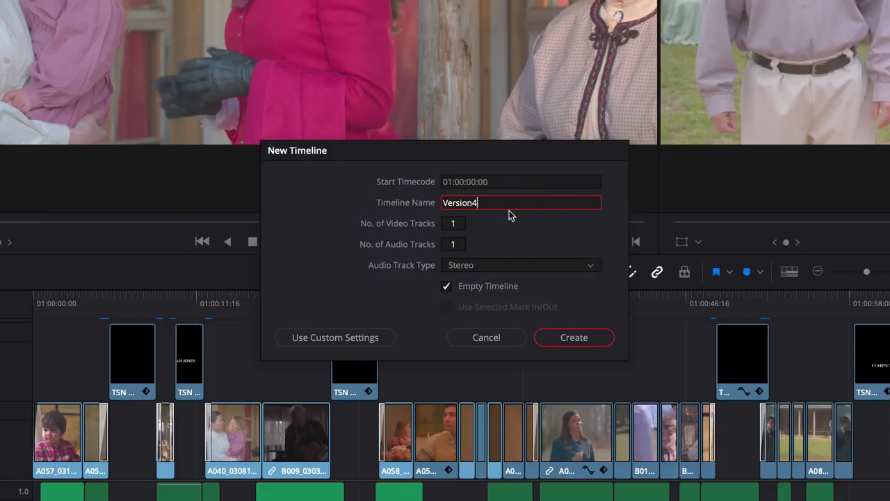
- Give the new timeline custom output scaling with a 4096 x 1716 DCI Scope 2.39 output resolution and 2x Super Scale
click(374, 338)
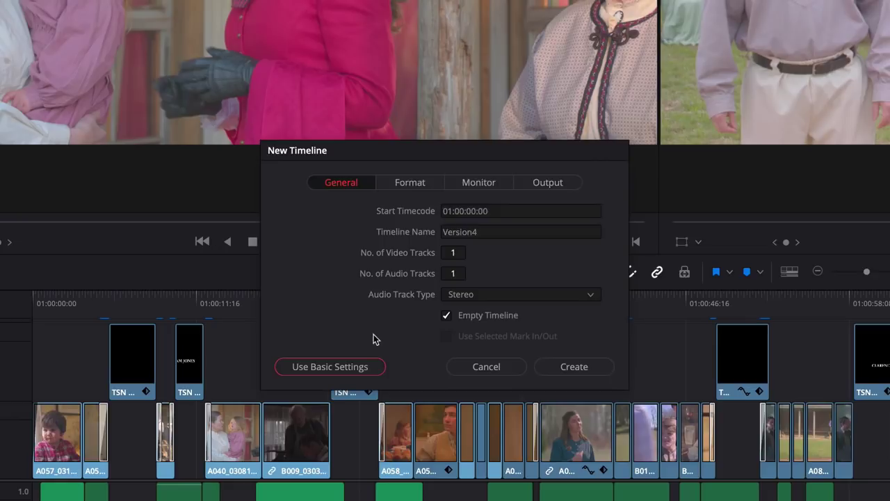
click(407, 184)
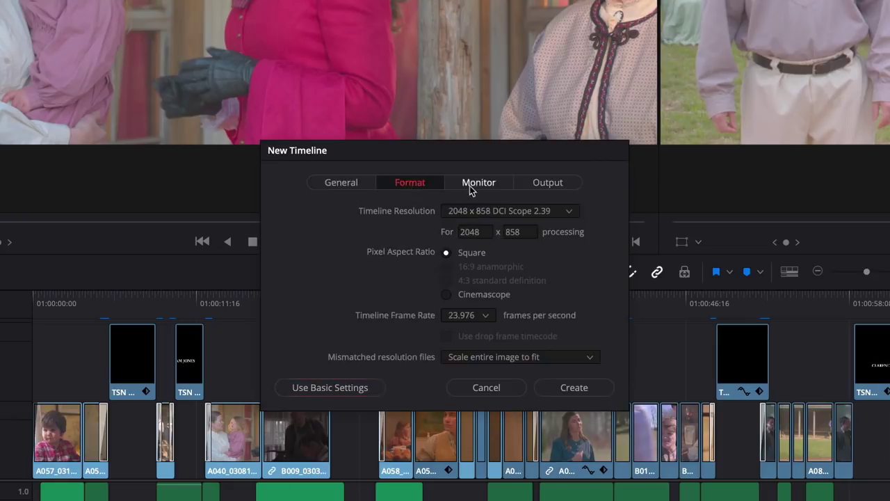
click(473, 185)
click(550, 183)
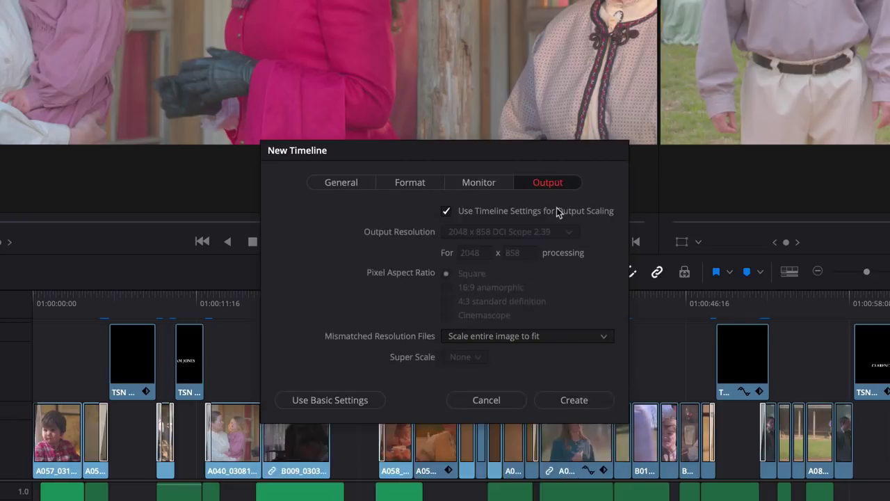
click(556, 211)
click(568, 233)
drag(574, 272, 572, 343)
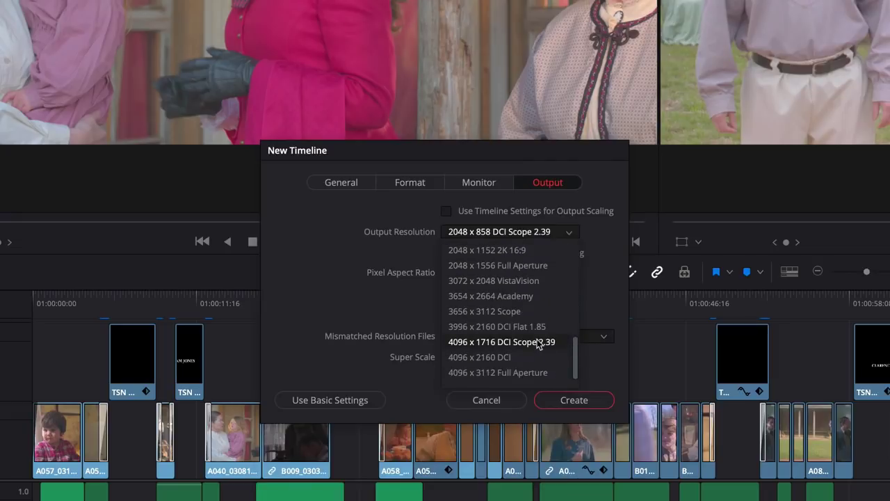
click(539, 342)
click(479, 357)
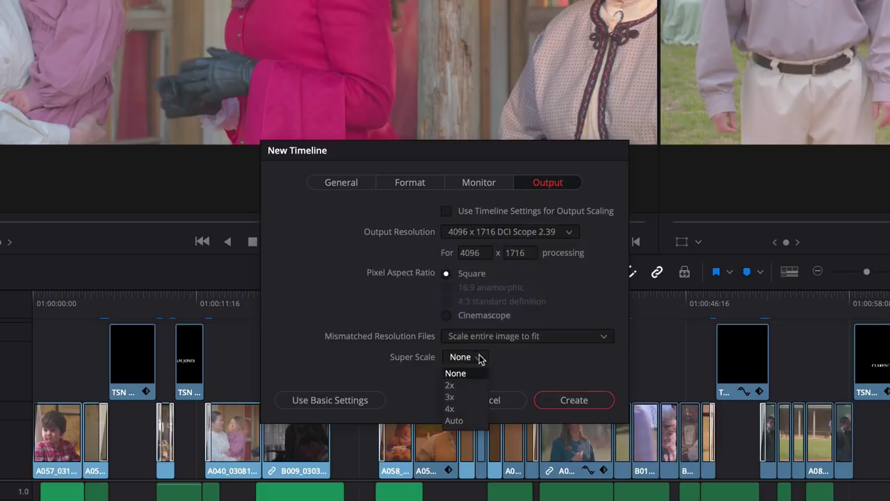
click(462, 385)
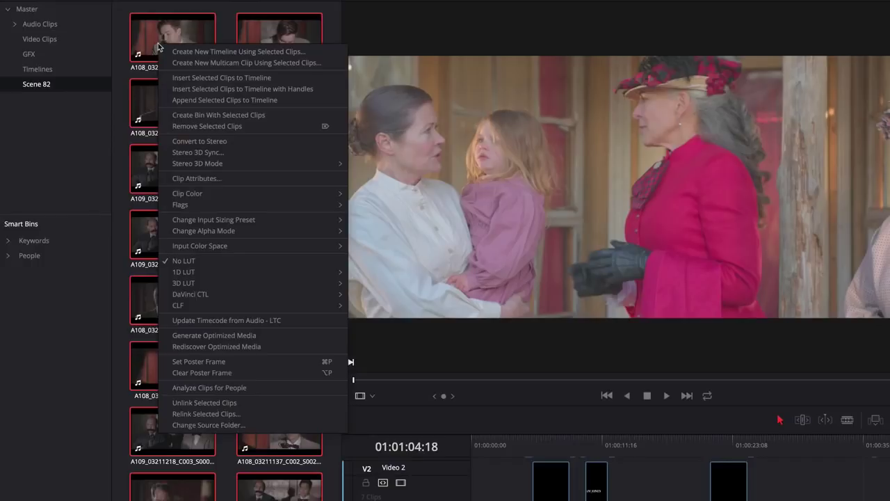
- Analyze the selected Scene 82 clips for people and name the three detected faces, using OWNER and MANAGER for the second and third
click(264, 389)
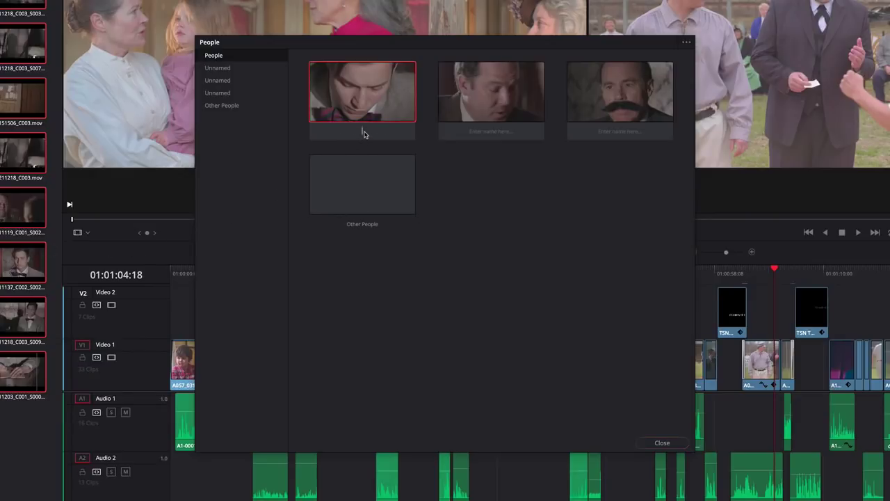
click(489, 133)
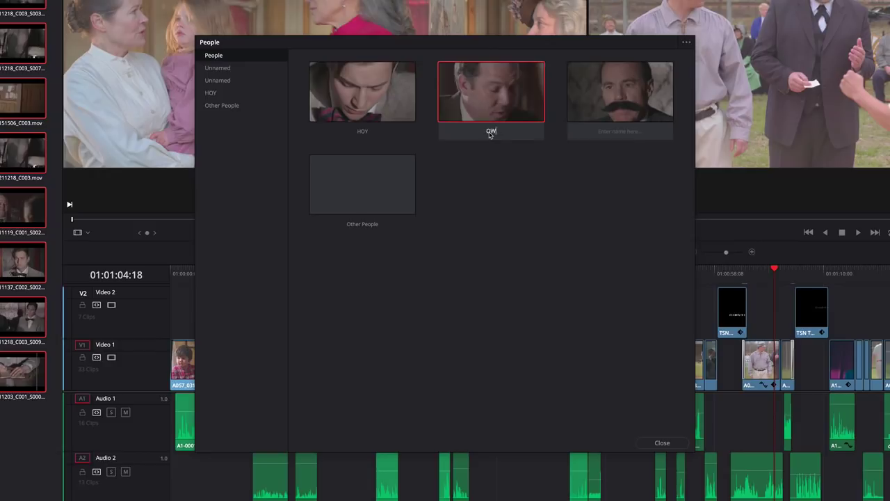
text(OWNER)
click(607, 135)
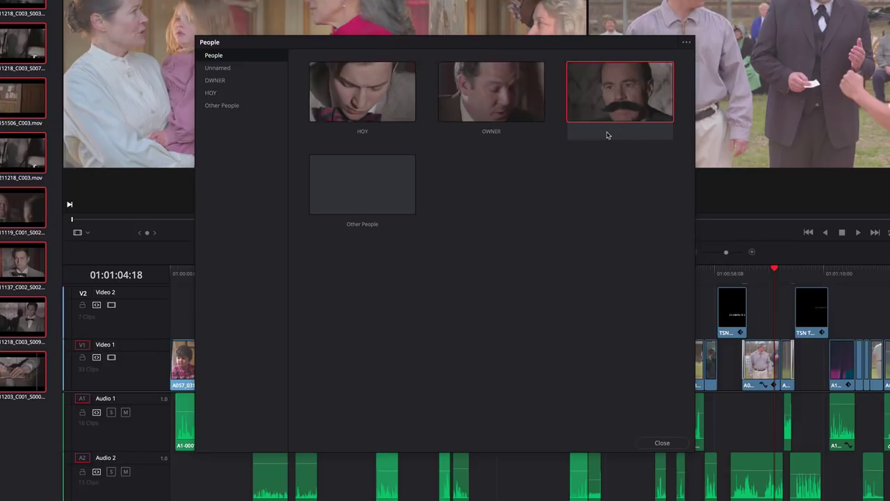
text(MANAGER)
click(229, 96)
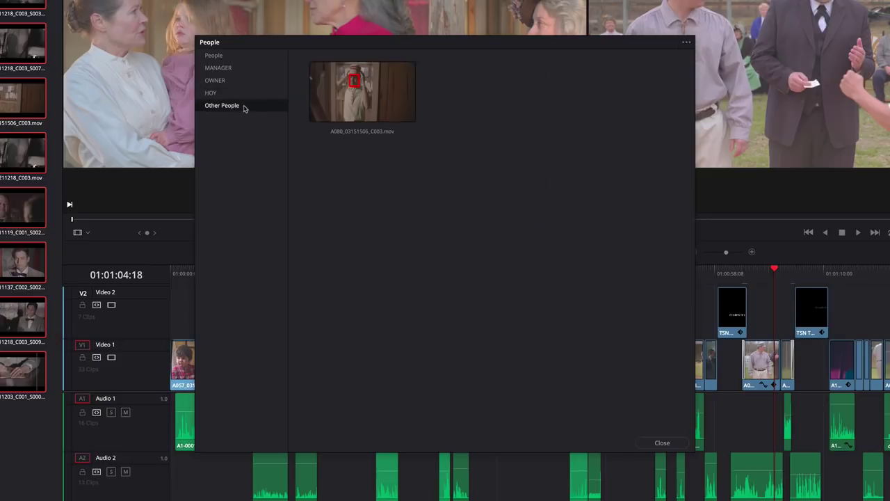
- Tag the unidentified face in A080_03151506_C003.mov as the first person offered, and show that person's smart bin
right_click(342, 97)
mouse_move(365, 104)
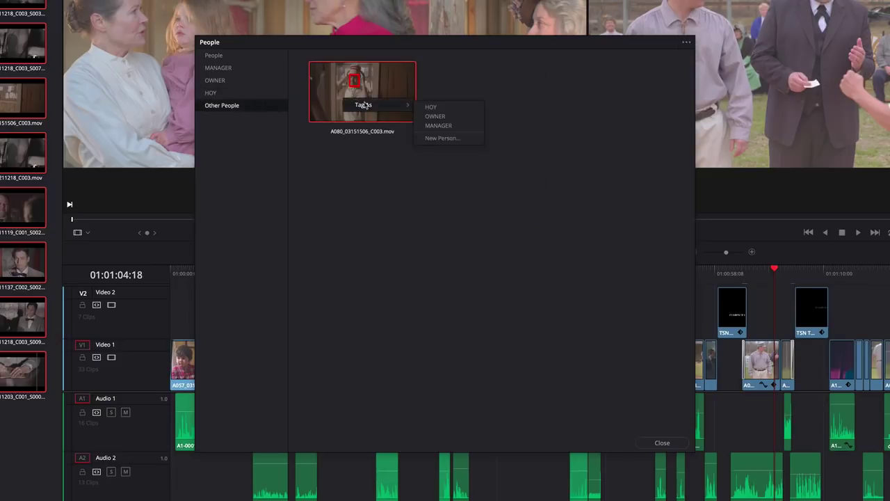
click(452, 110)
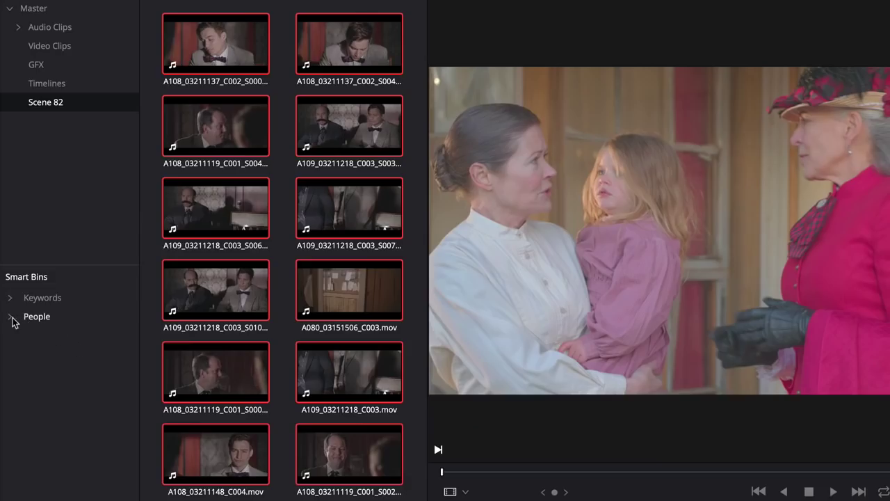
click(11, 317)
click(36, 336)
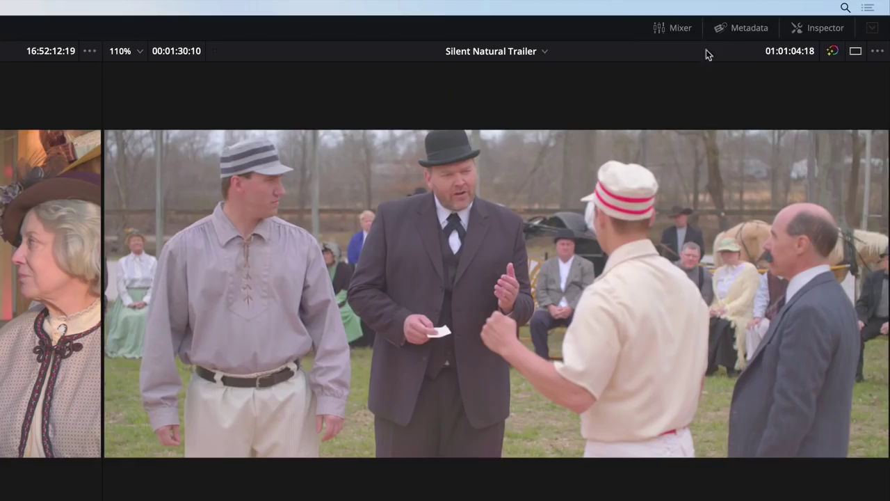
- Add the keyword MOS to the Shot & Scene metadata of A080_03151506_C003.mov and list the keyword smart bins
click(755, 28)
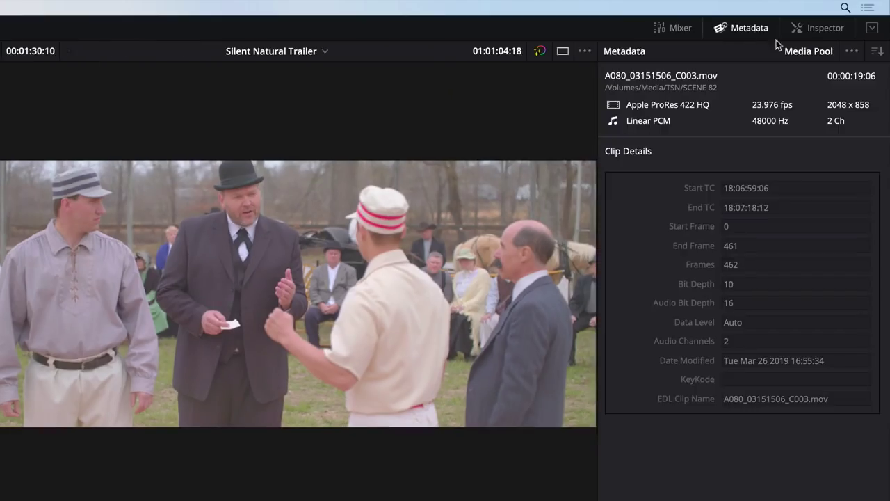
click(878, 52)
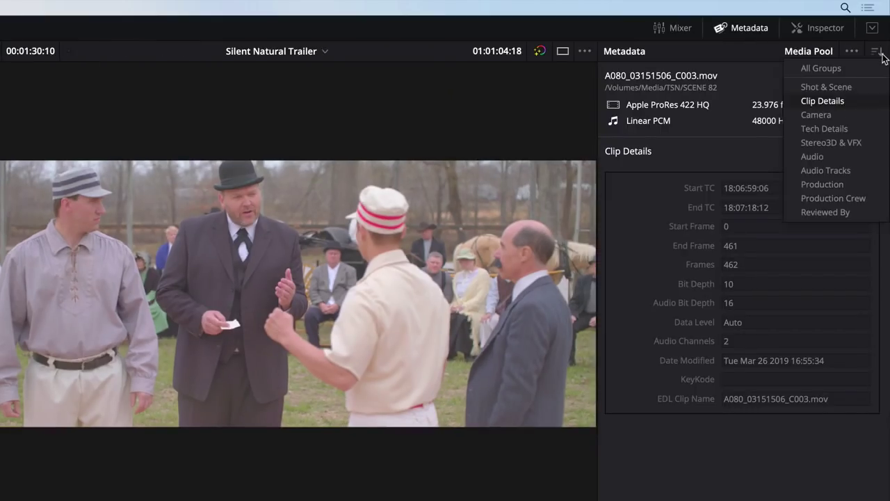
click(870, 87)
click(760, 272)
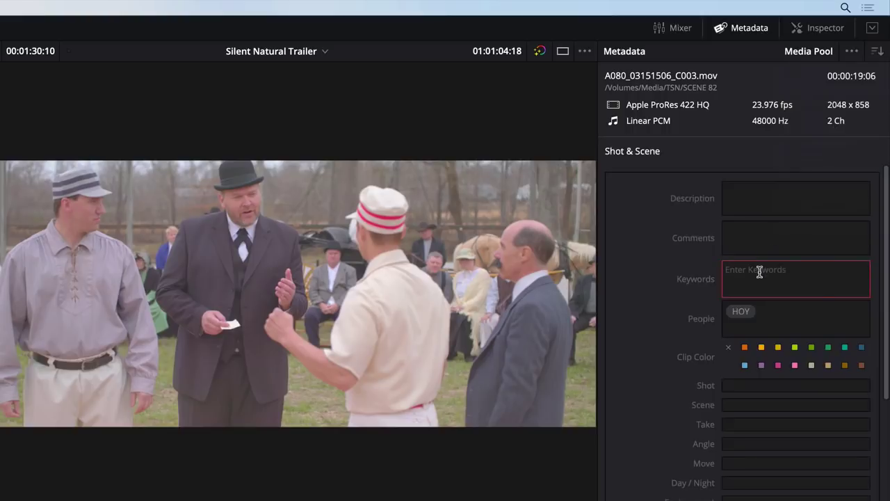
text(MOS)
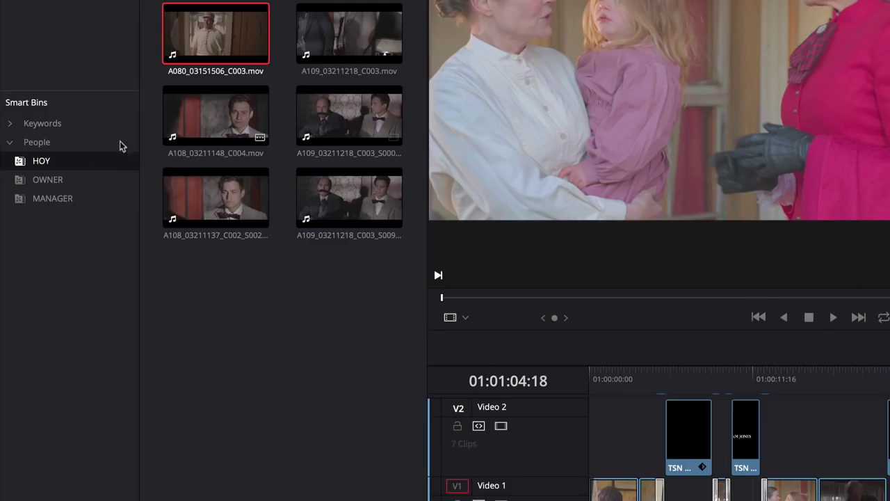
click(10, 125)
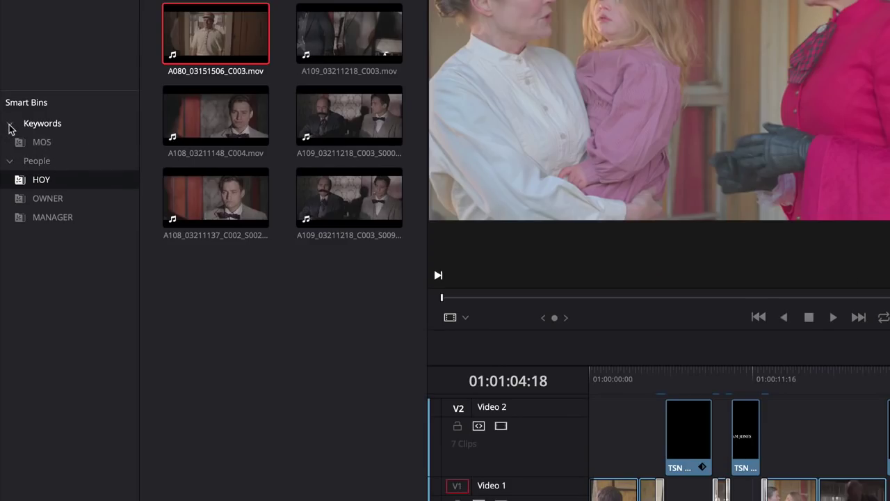
- Add a smart bin folder named SCENE 82
right_click(27, 240)
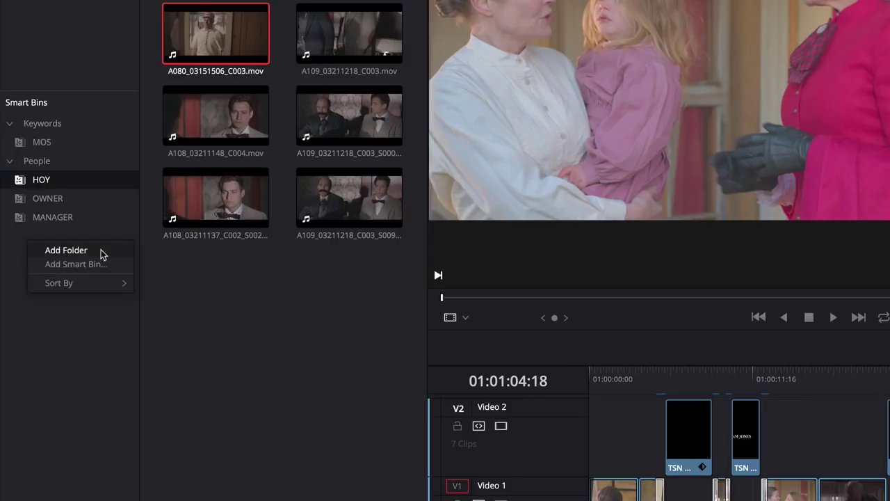
click(101, 253)
double_click(45, 238)
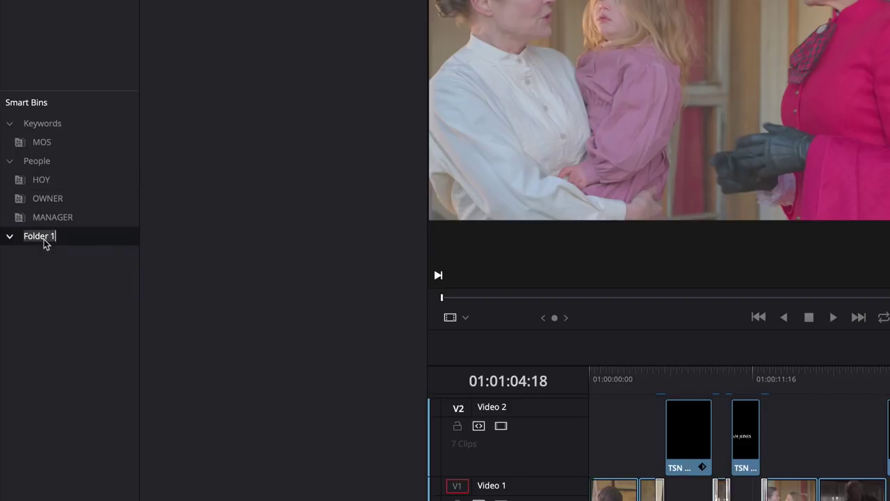
text(SCENE 82)
key(Return)
- Search all media pool bins by file name for A091
click(391, 54)
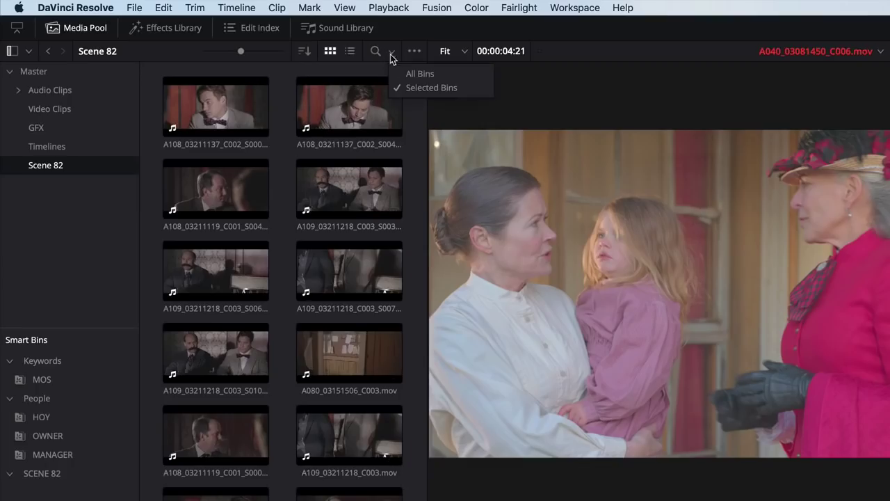
click(407, 76)
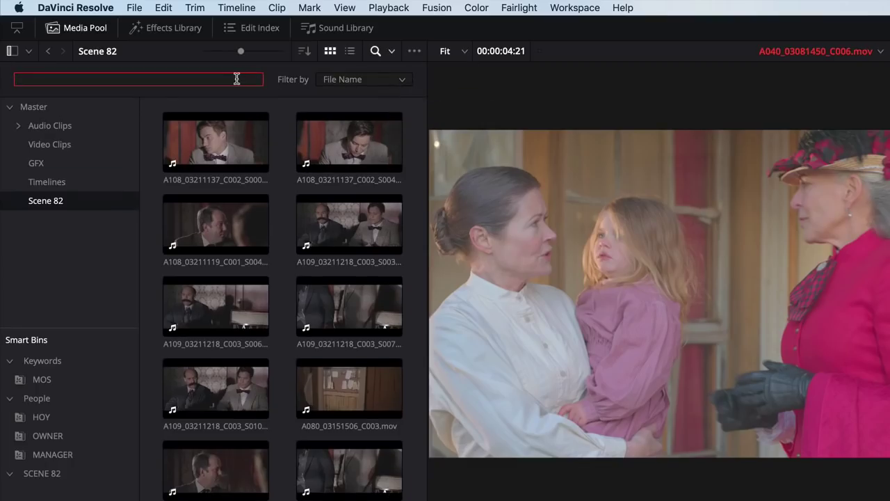
text(A091)
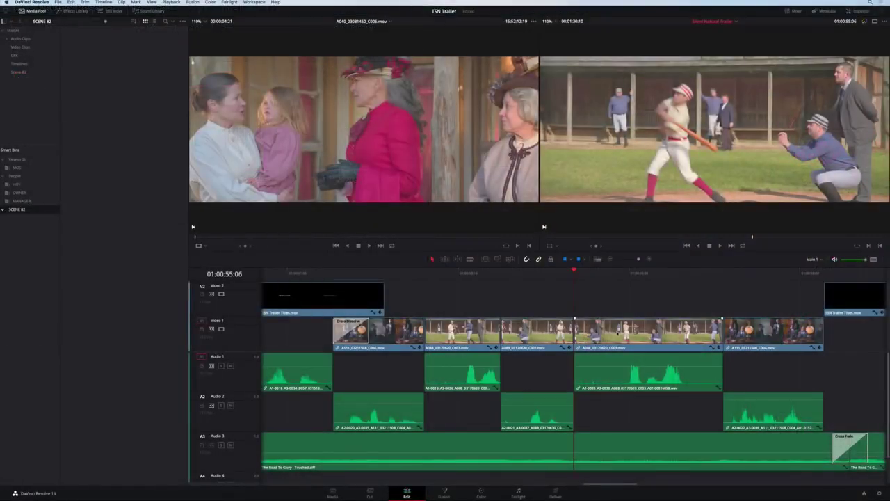
- Change the speed of the A088_03170620_C003.mov batting clip at the playhead to 25%
right_click(616, 333)
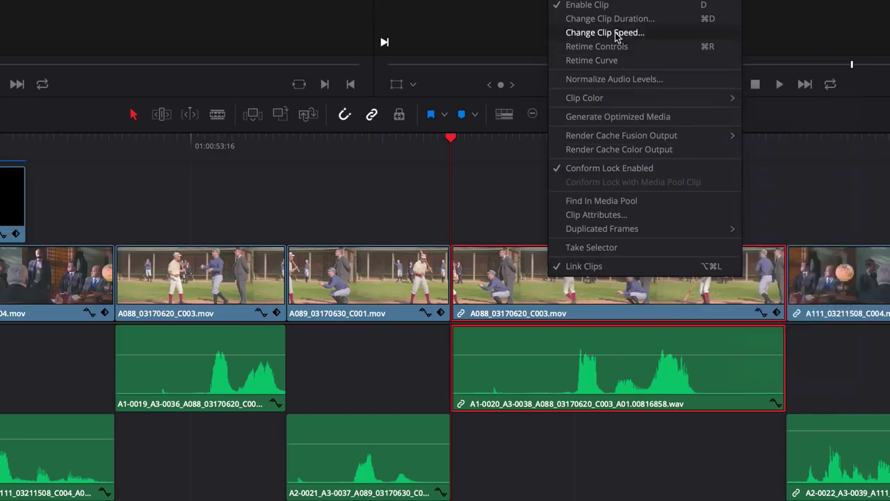
click(606, 32)
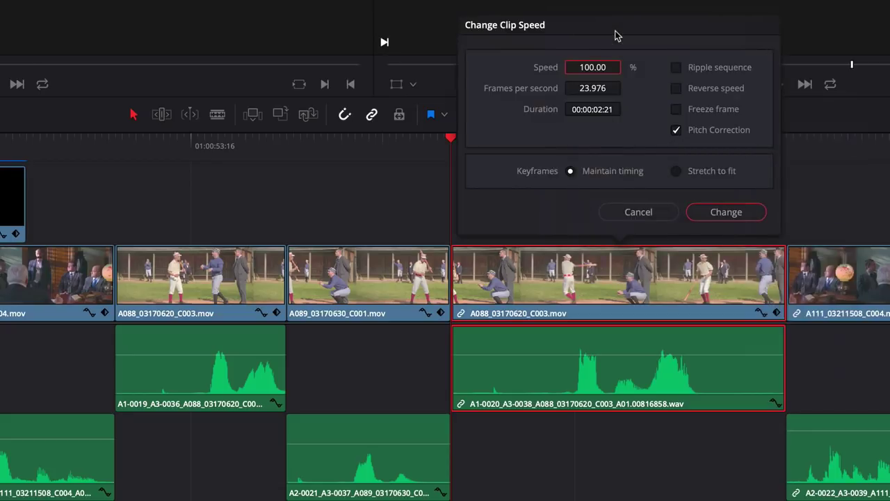
text(25)
click(726, 211)
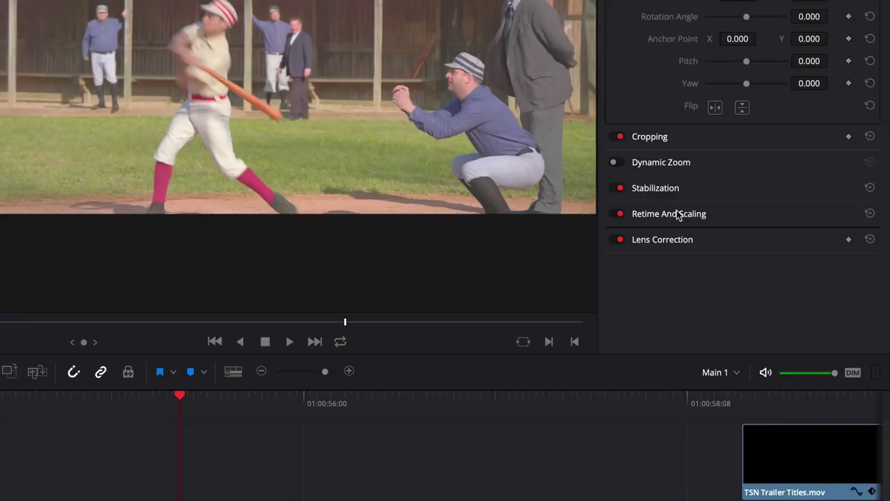
- Set the slowed clip's retime process to Optical Flow with Speed Warp motion estimation
click(680, 215)
click(784, 245)
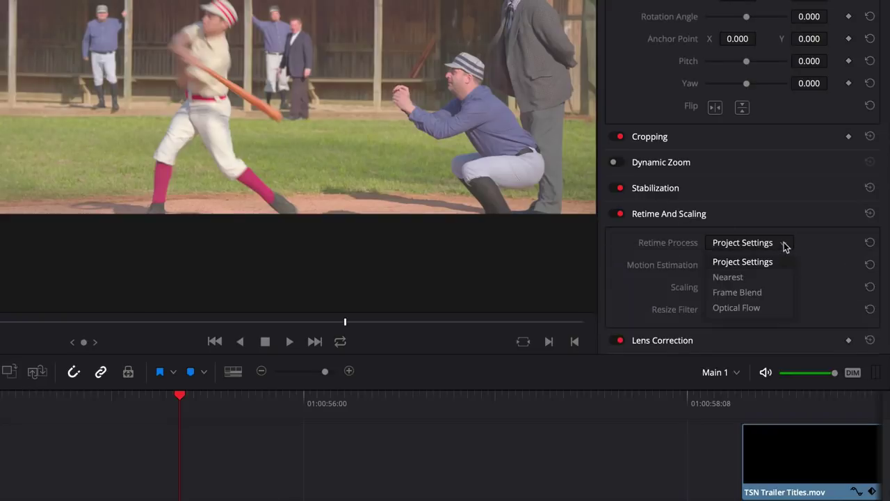
click(776, 307)
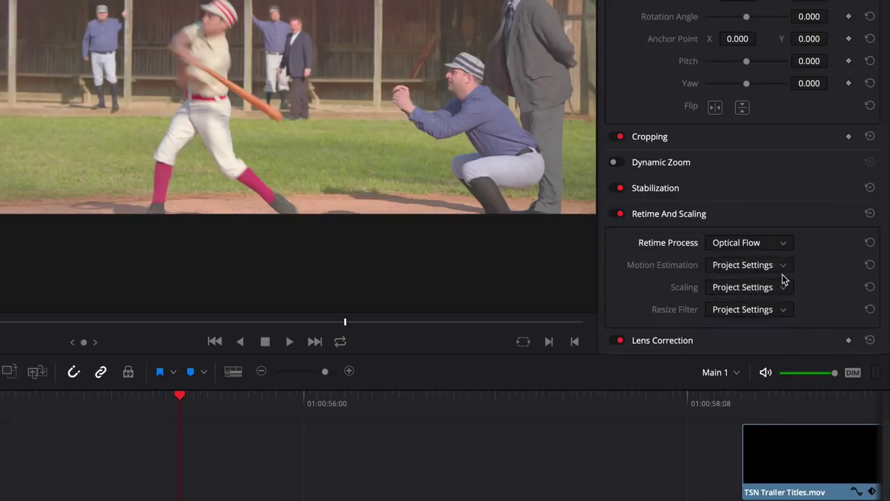
click(784, 269)
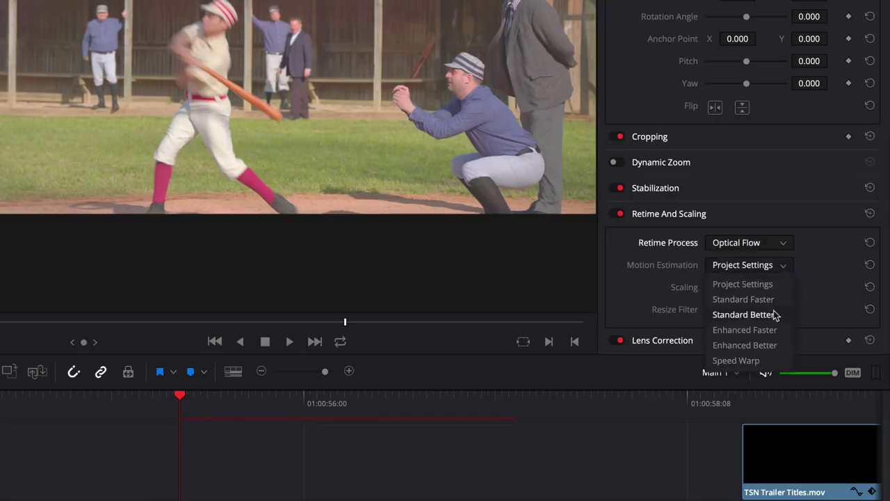
click(776, 362)
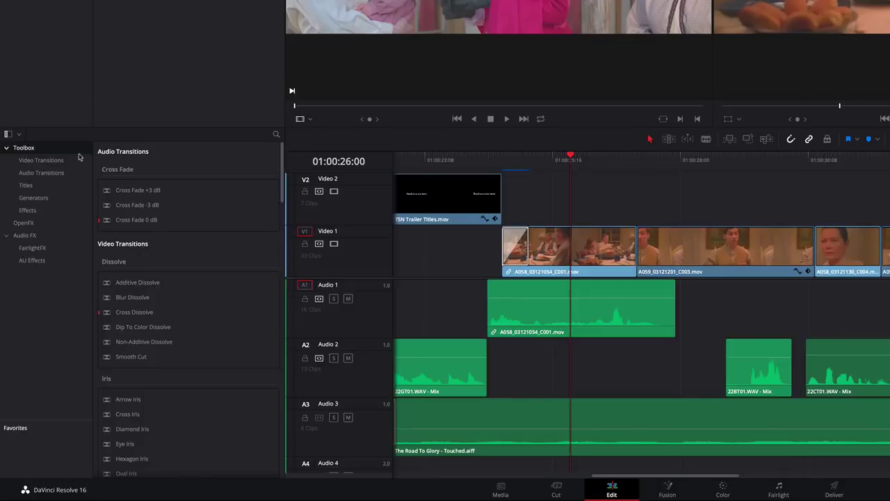
- Place an Adjustment Clip on Video 2 above the dinner scene clips and adjust its transform
click(27, 210)
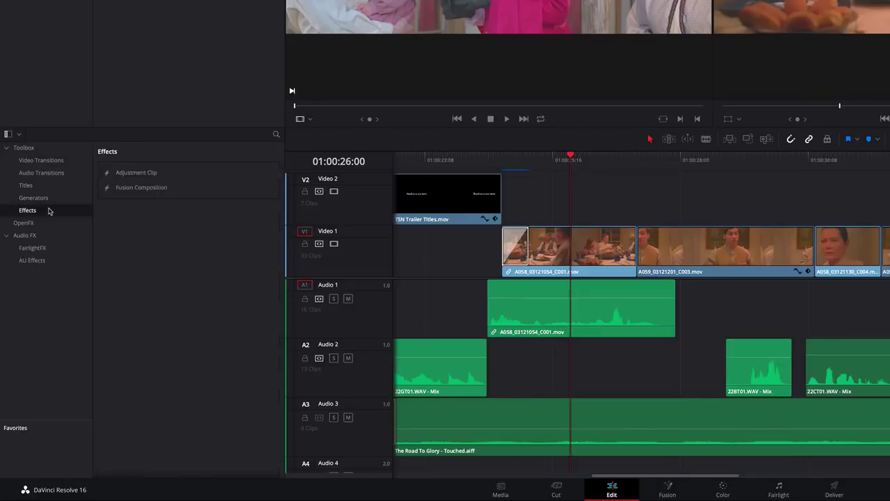
drag(134, 174, 499, 213)
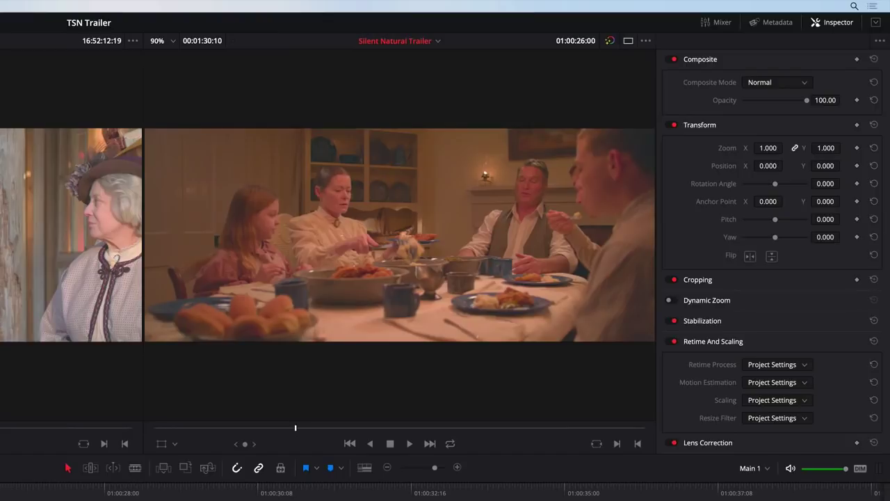
drag(770, 159, 798, 158)
drag(380, 271, 409, 272)
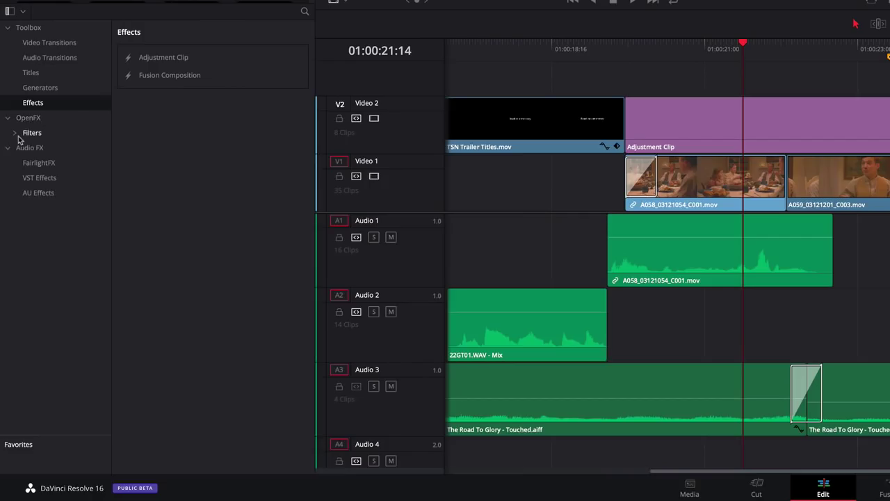
- Apply the ResolveFX Vignette filter to the adjustment clip, with its size set to 0.763
click(18, 136)
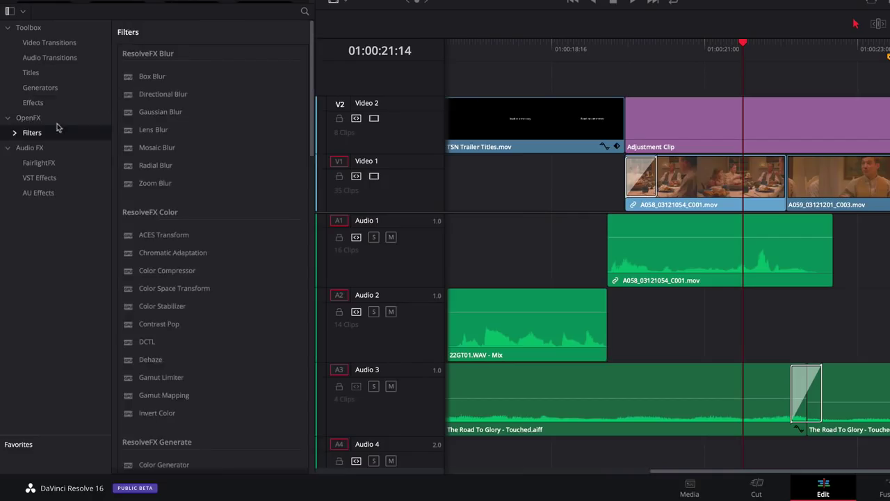
scroll(281, 304, down, 10)
scroll(282, 304, down, 2)
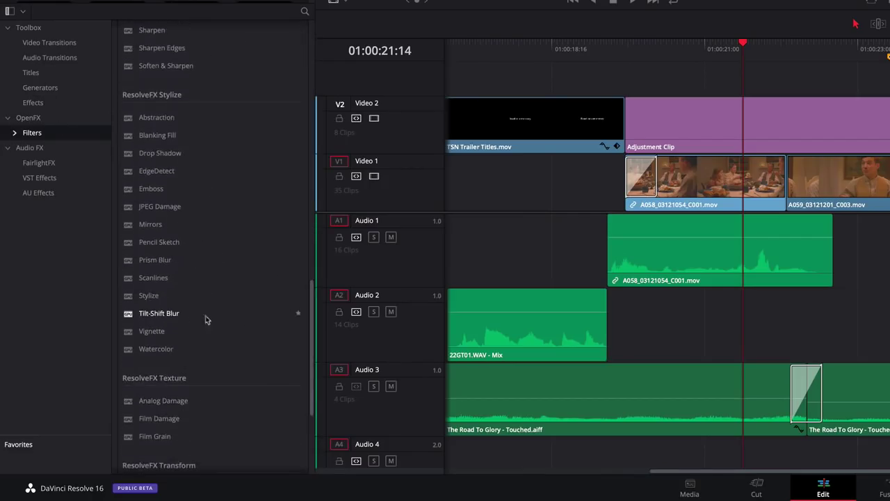
drag(157, 330, 664, 120)
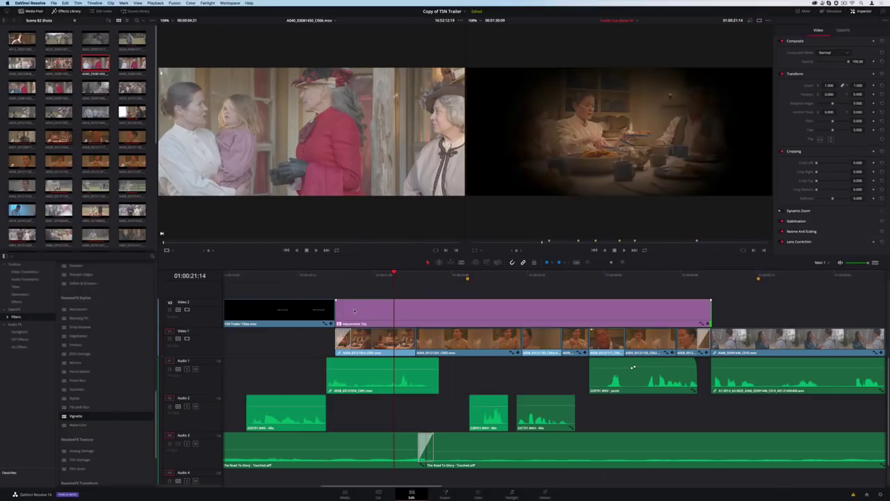
drag(795, 126, 808, 127)
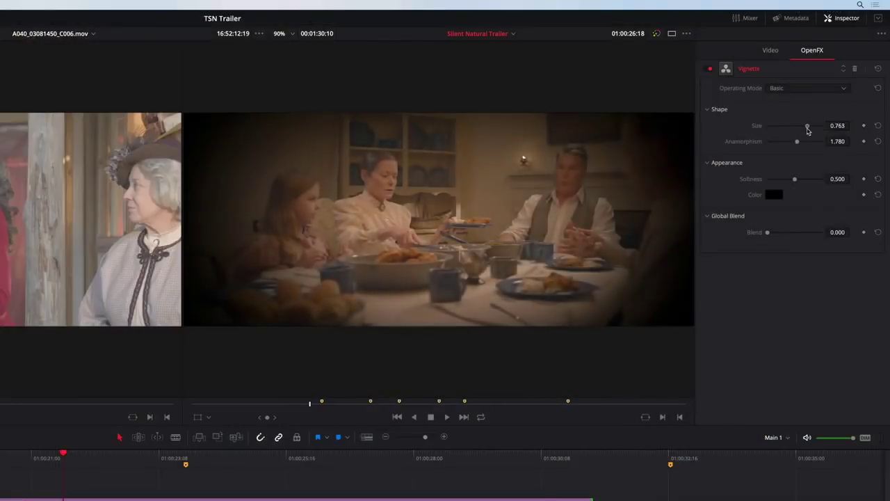
key(space)
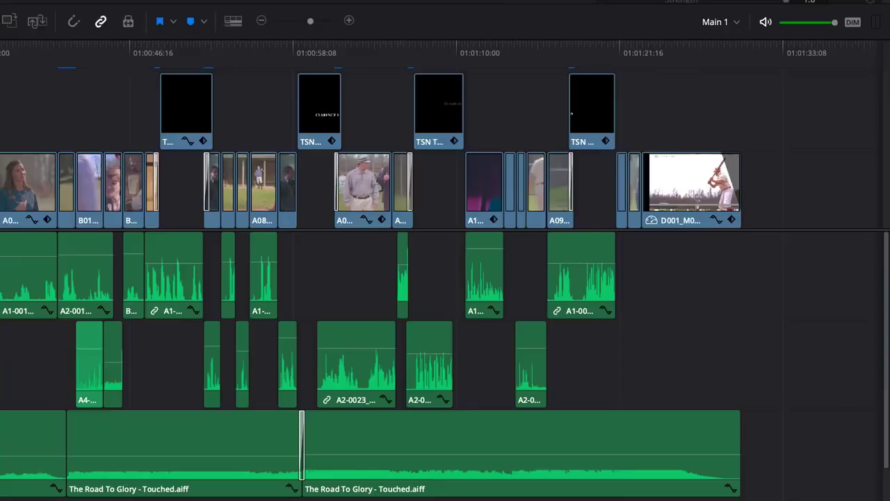
- Place a 3D Title Center Line on Video 2 above the final batter clip and set its headline to "The Silent Natural"
drag(0, 208, 668, 139)
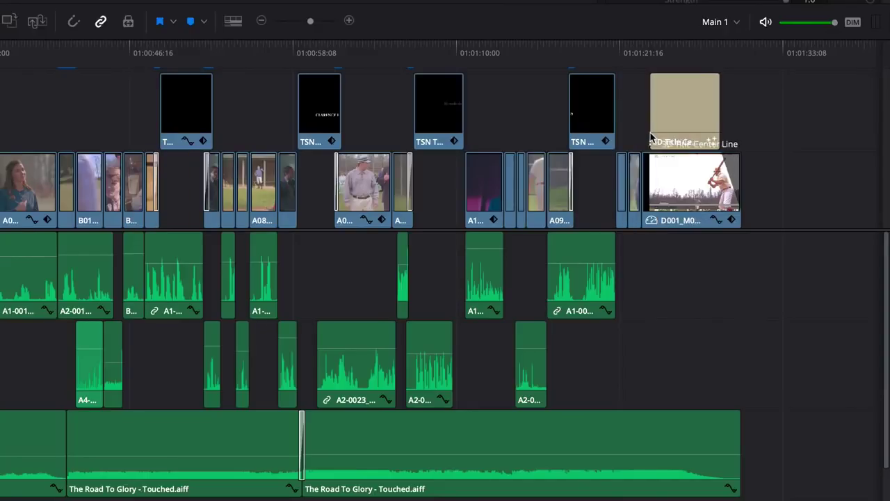
drag(668, 139, 668, 139)
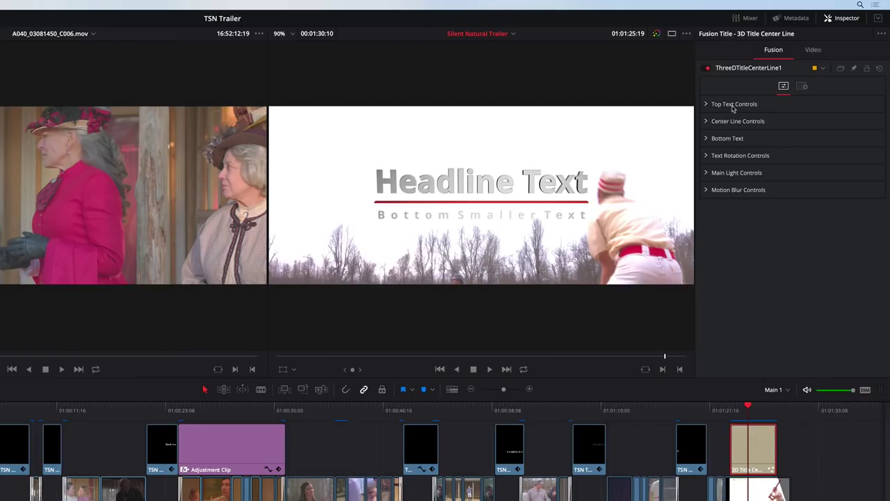
click(732, 104)
triple_click(783, 122)
text(Th)
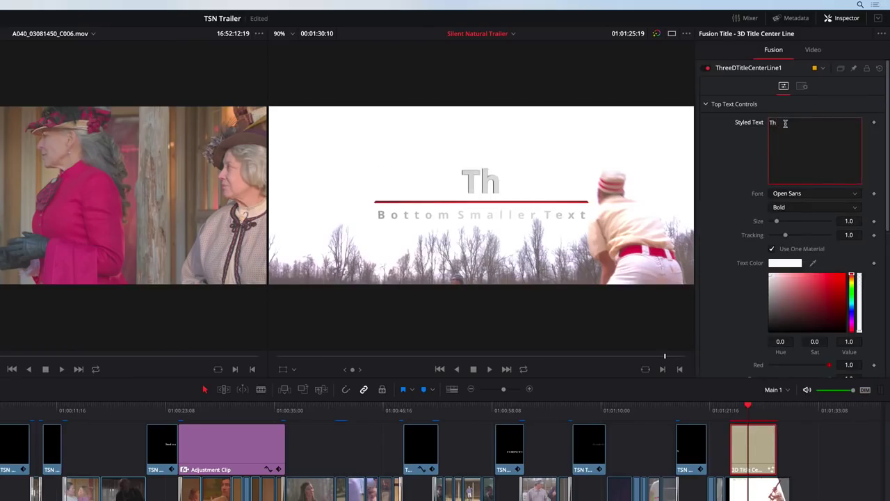
text(e Silent Natural)
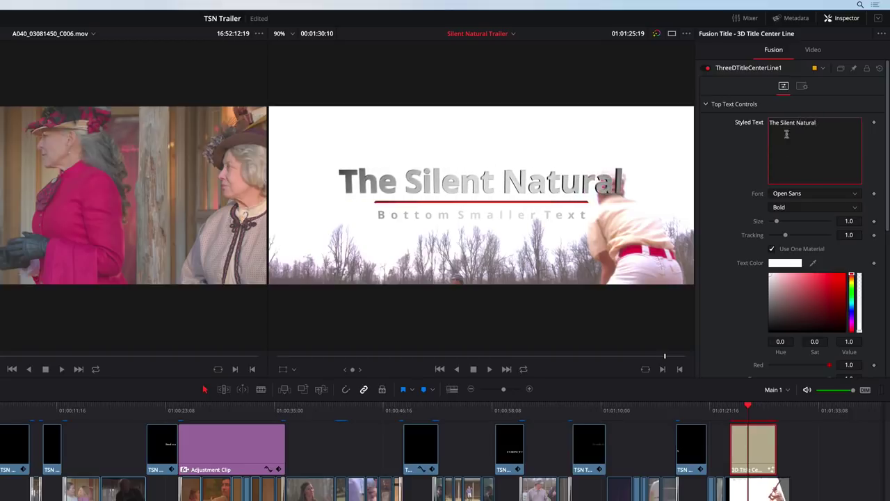
- Color the title's headline blue (hue 0.592, saturation 0.873, value 0.835) and set the bottom text to "Based on a true story"
drag(852, 276, 853, 308)
click(836, 284)
scroll(831, 299, down, 10)
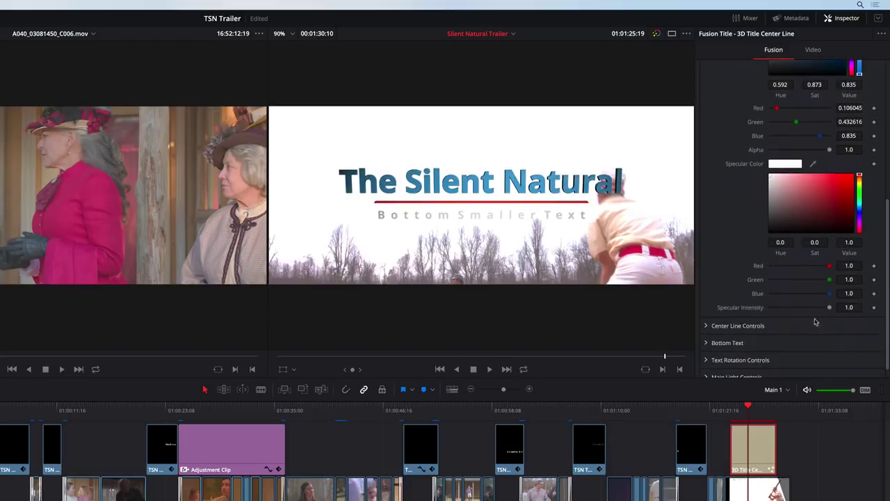
scroll(791, 348, down, 1)
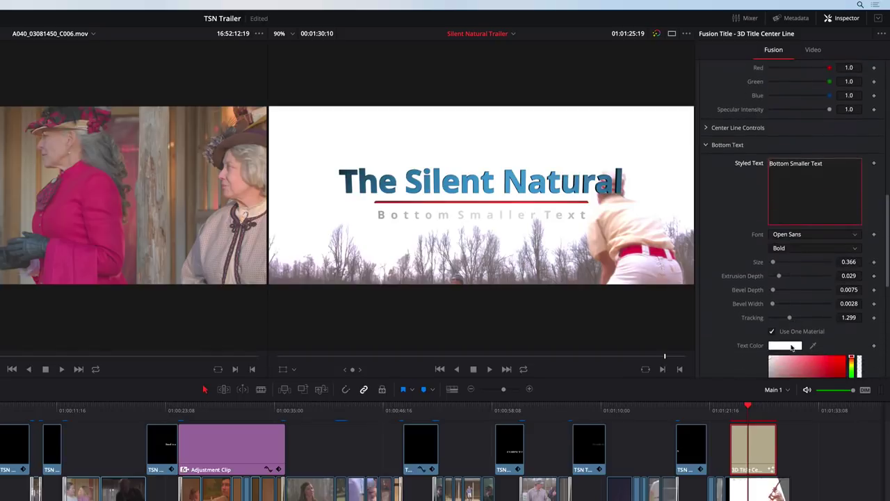
triple_click(800, 164)
text(Based on a true story)
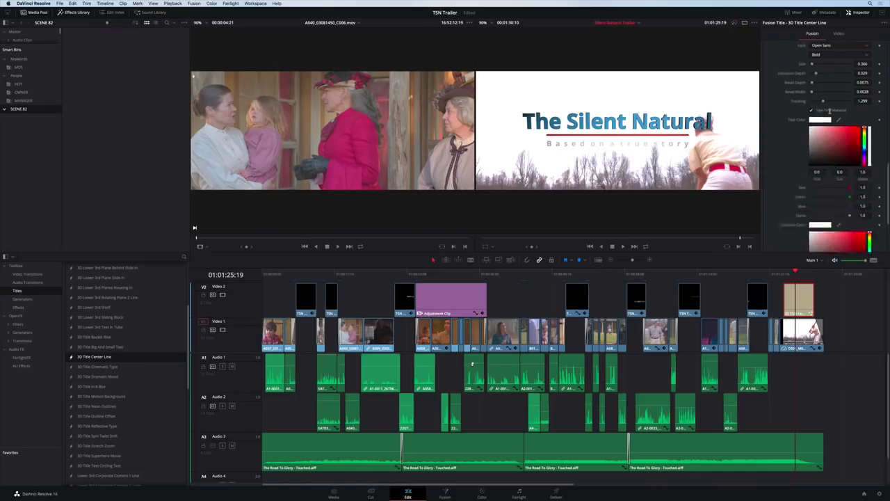
- Color the title's bottom text near-black (hue 0.0, saturation 0.976, value 0.055) and play back the finished title
scroll(830, 110, down, 1)
click(859, 122)
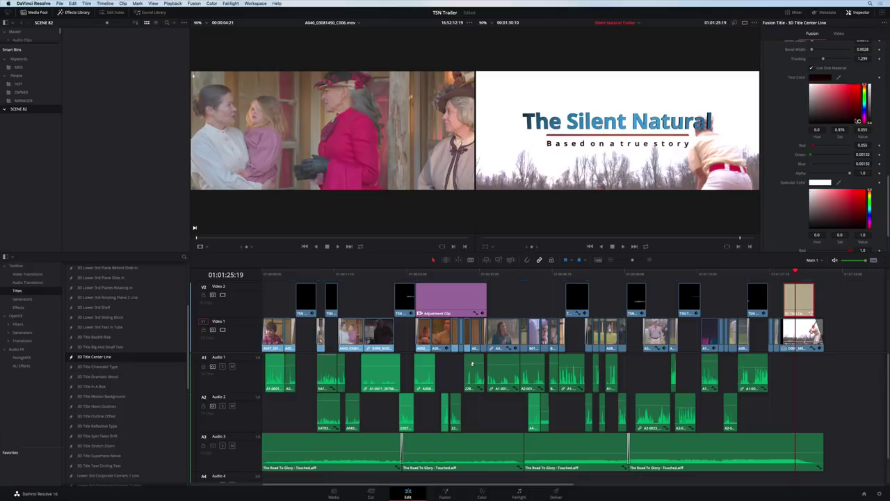
click(780, 273)
key(space)
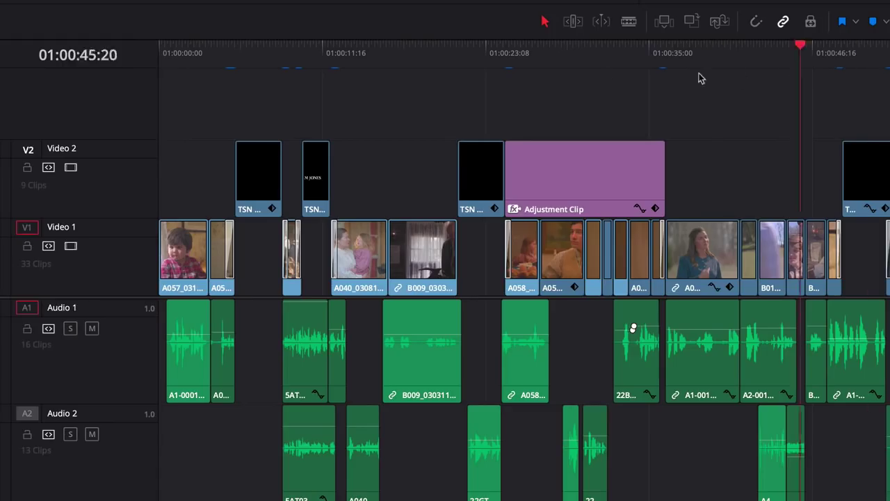
- Play the clip of the man in the striped apron and stabilize it in Perspective mode with Camera Lock enabled
drag(502, 273, 364, 272)
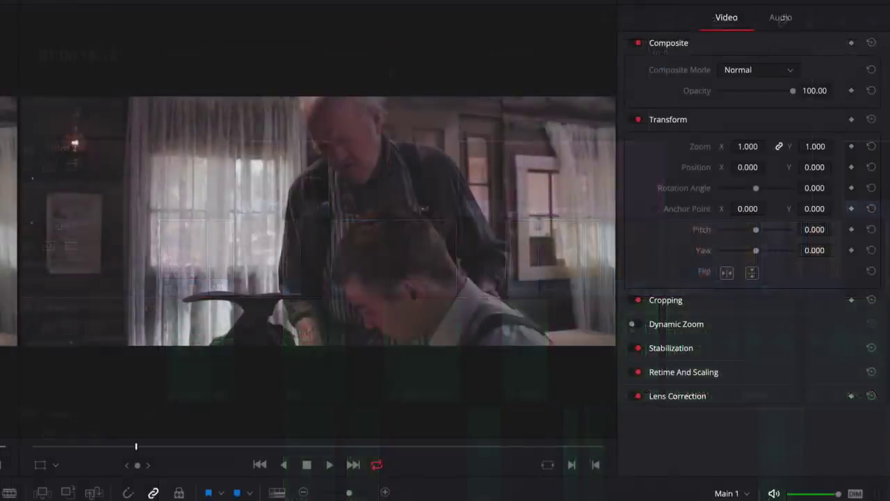
key(space)
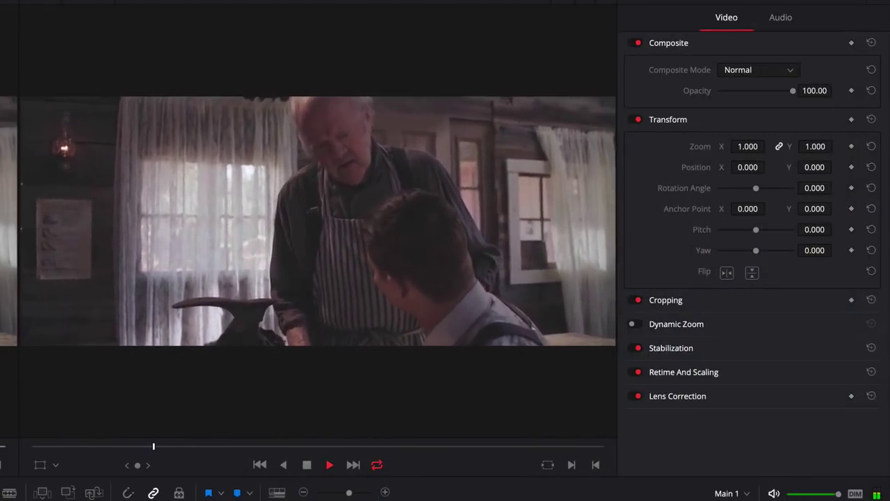
key(space)
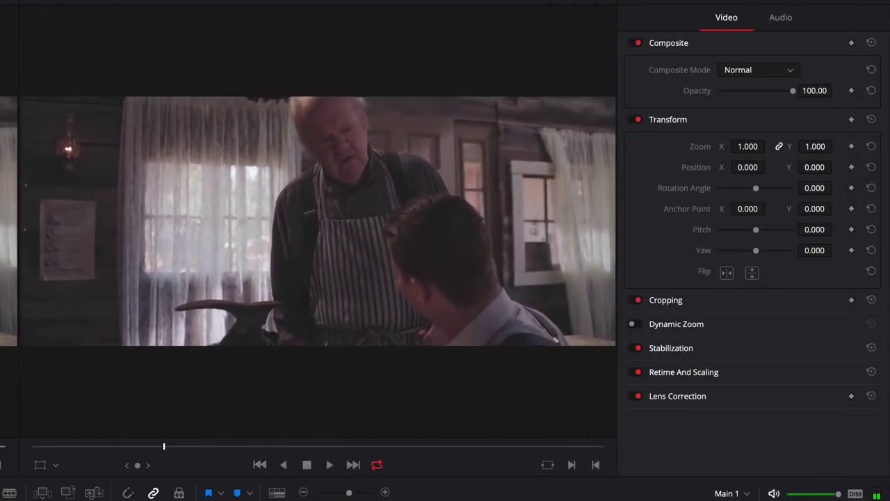
click(667, 354)
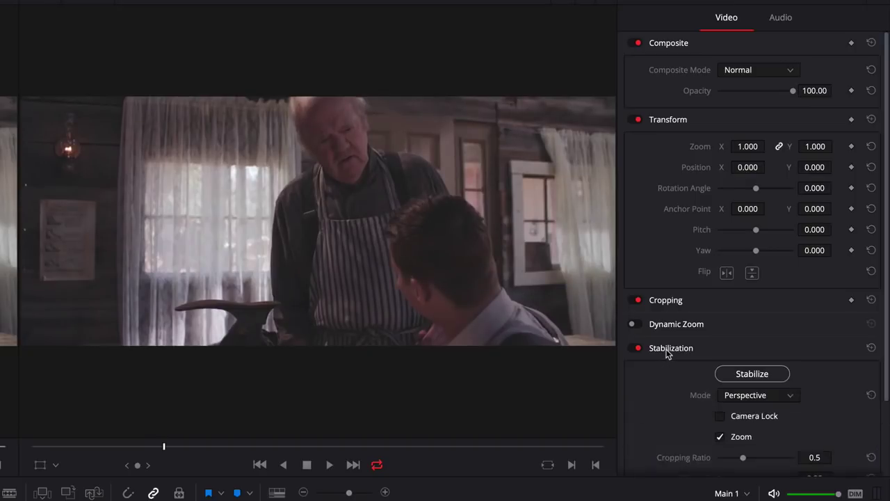
click(720, 416)
click(752, 375)
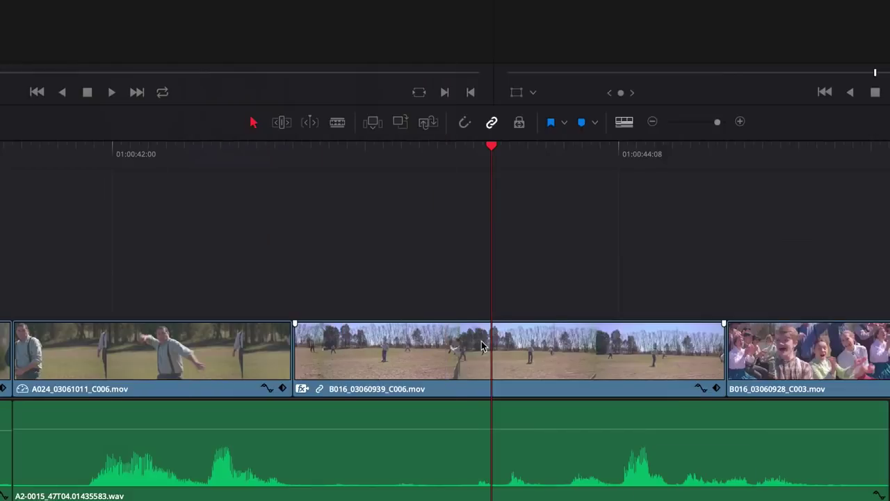
- Show the Lens Flare X Position curve in the curve editor of clip B016_03060939_C006.mov
click(701, 389)
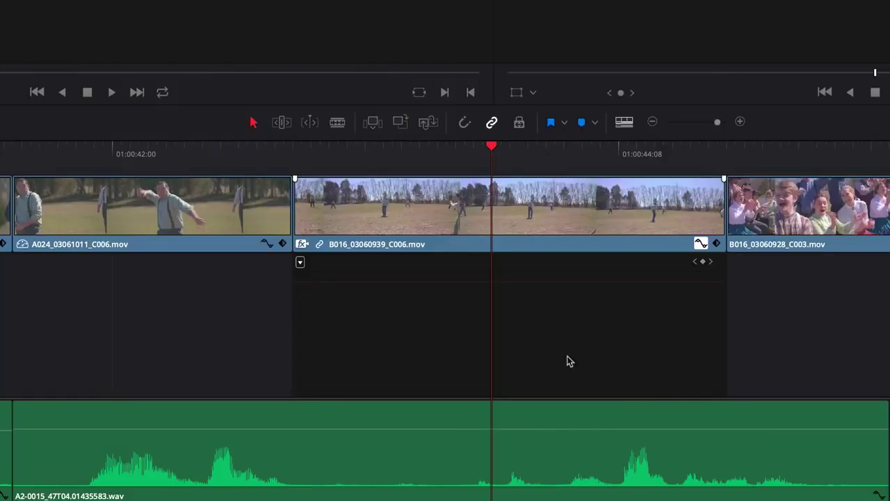
click(299, 262)
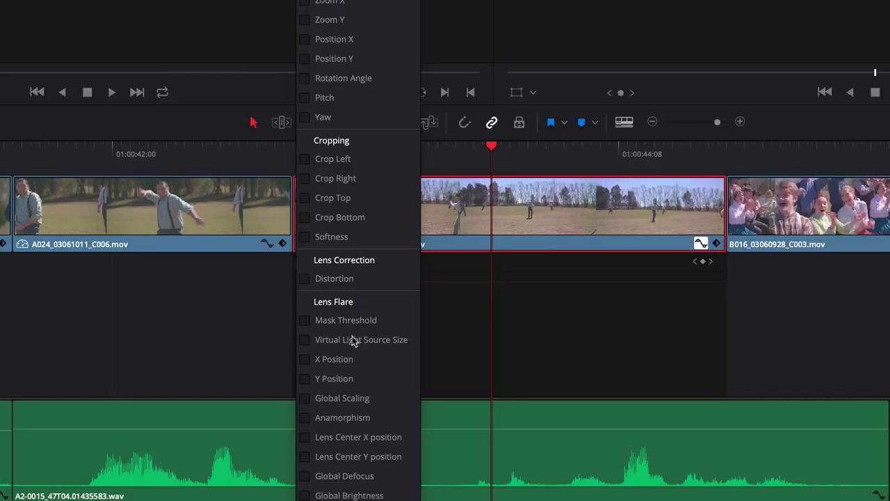
click(346, 362)
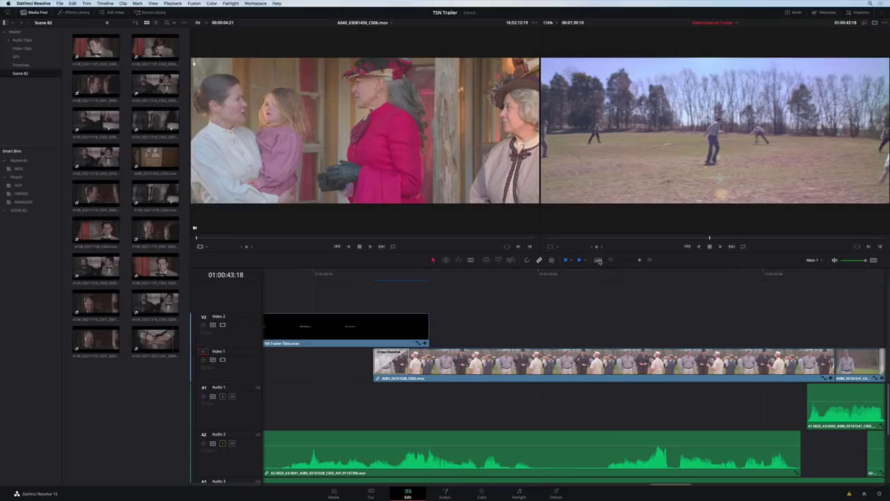
- Switch the timeline's audio clips to the full, centered waveform display and scrub through the section starting at "But overcame ..."
click(598, 260)
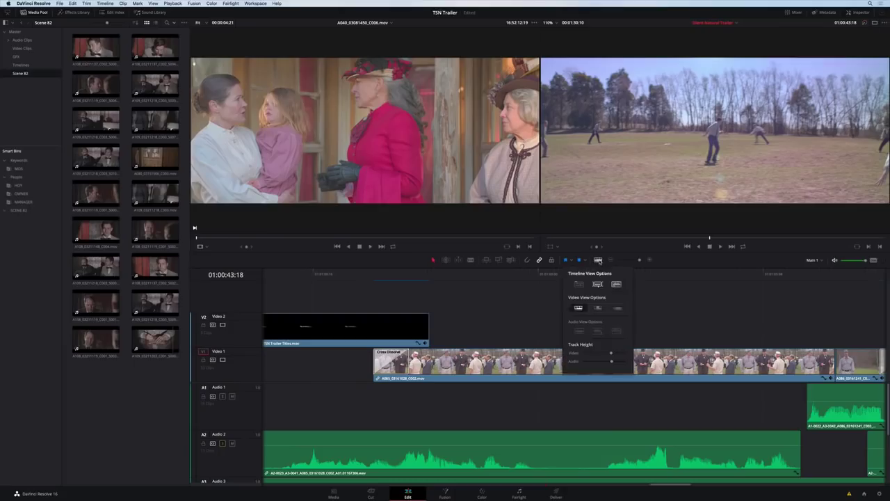
click(578, 332)
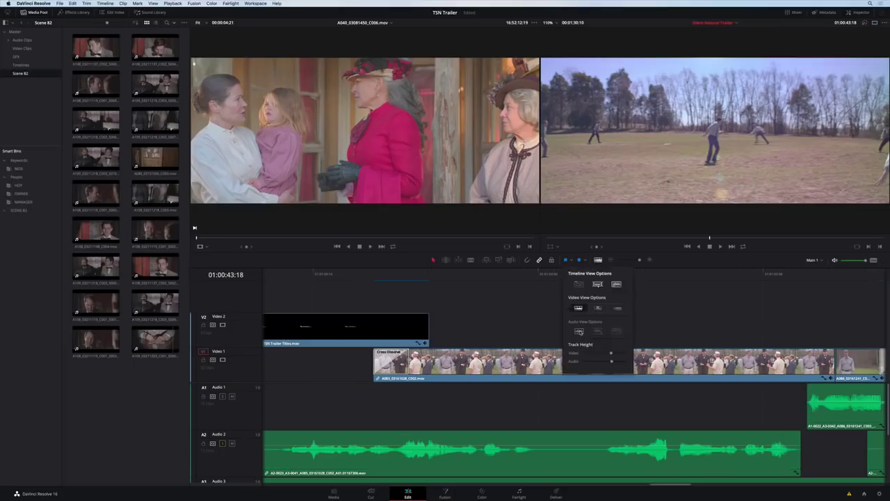
click(598, 260)
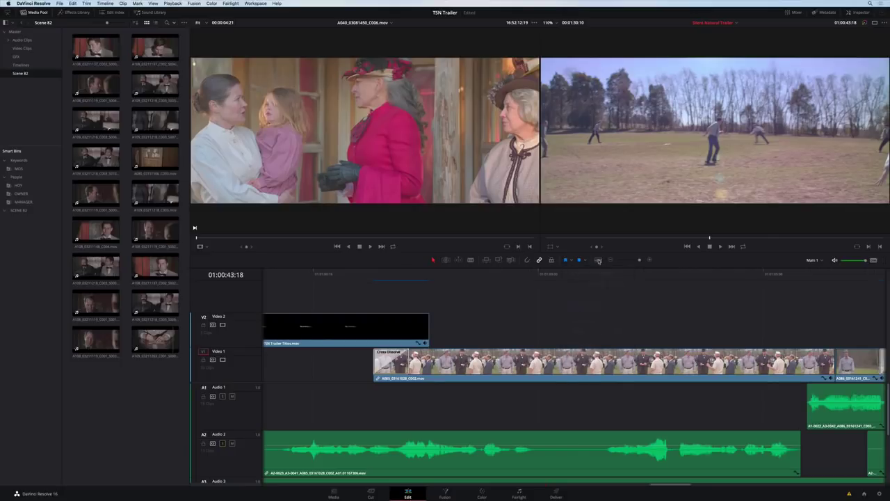
click(289, 274)
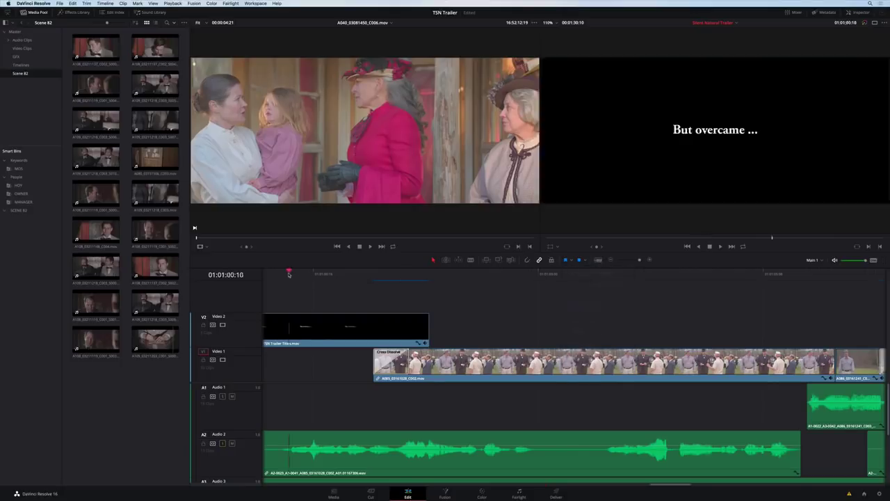
drag(289, 274, 549, 303)
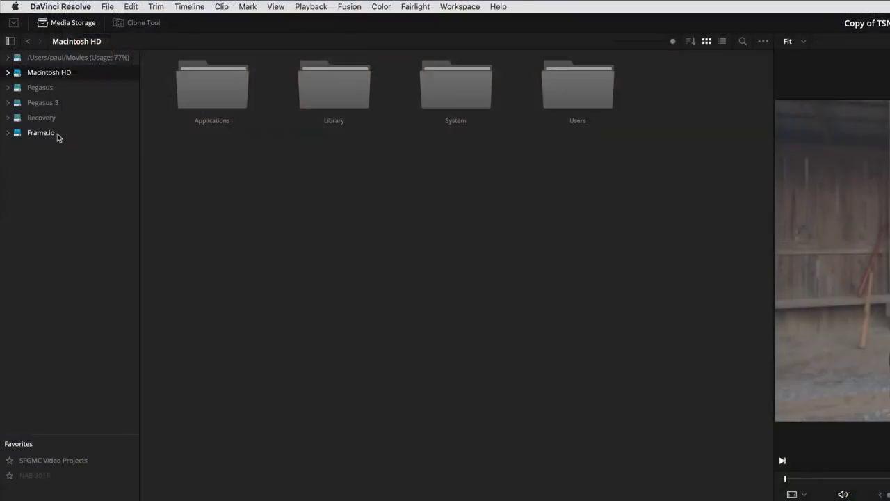
- Open The Silent Natural project folder in the Frame.io media storage to view its clips
click(57, 134)
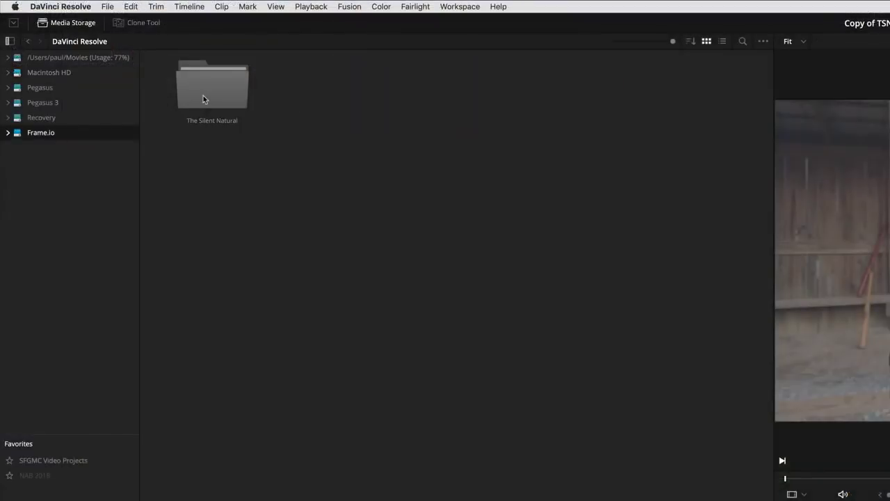
double_click(203, 97)
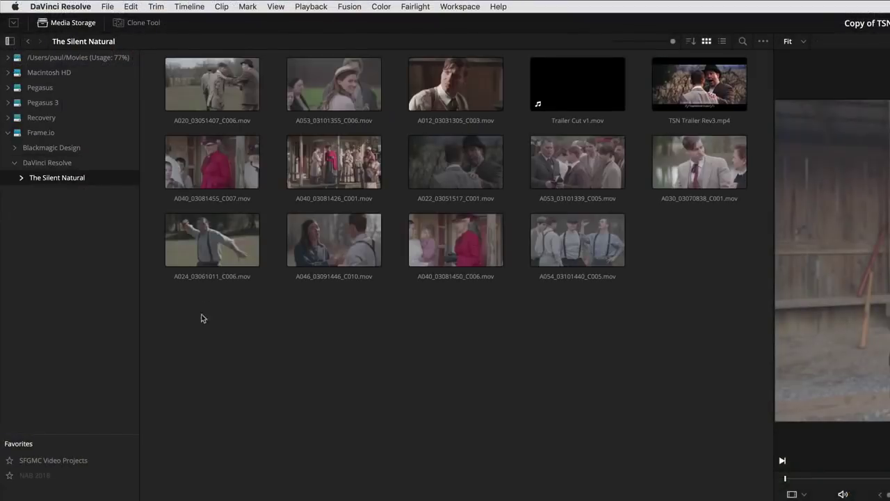
drag(201, 318, 264, 327)
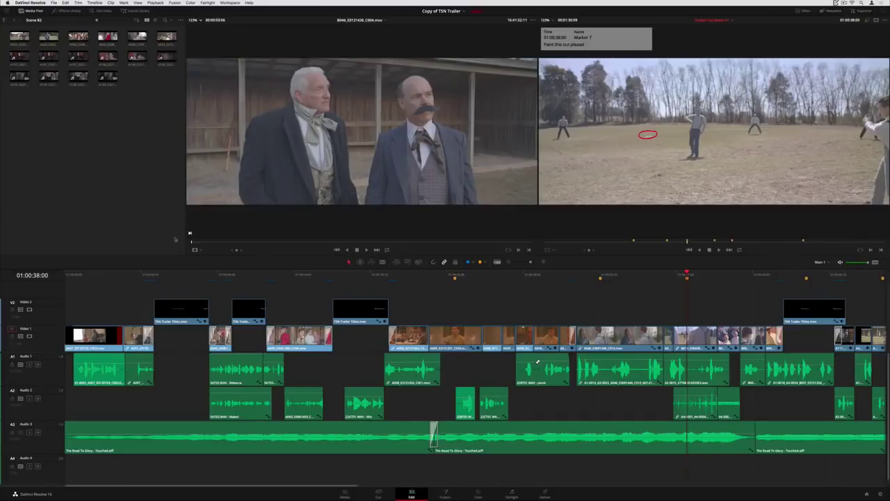
- Mark a range of A024_03061011_C006.mov with in and out points and place it on Video 2 above the dinner scene
double_click(49, 36)
drag(223, 243, 432, 249)
key(i)
key(o)
drag(425, 184, 495, 315)
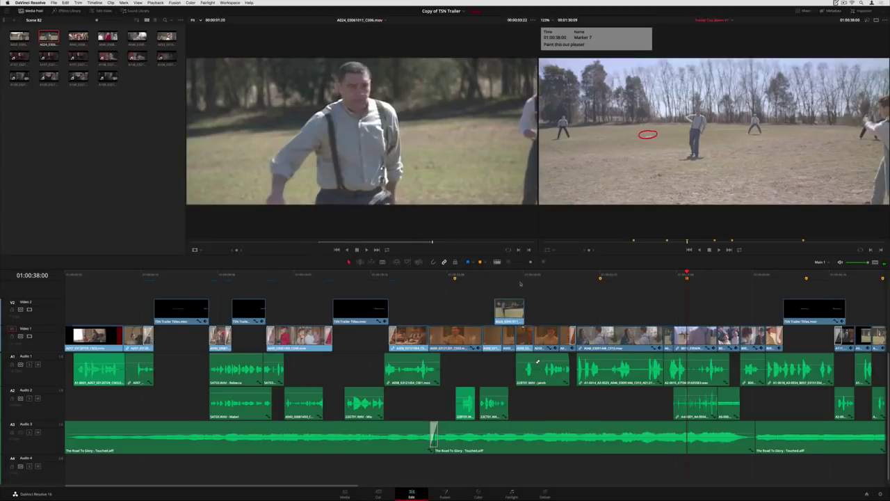
- Reply "Yes, of course." to the Frame.io marker comment asking to boost the contrast in the dinner scene shot
drag(518, 274, 478, 273)
click(455, 279)
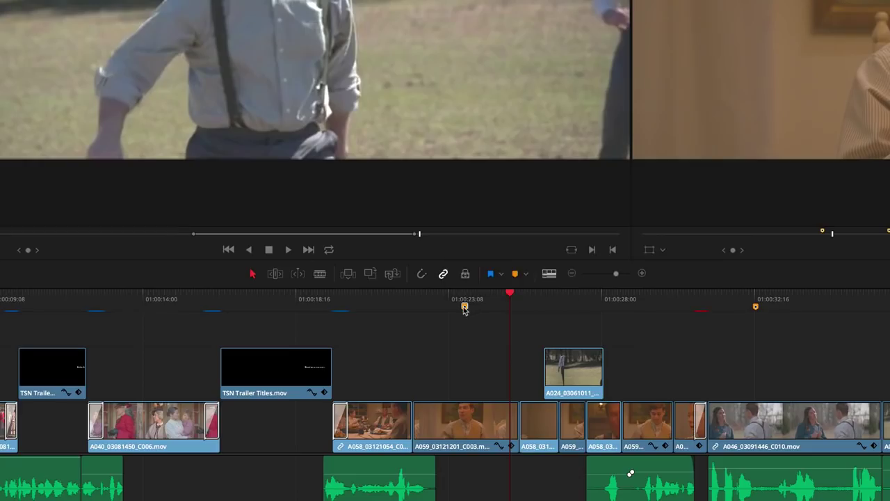
double_click(464, 308)
click(432, 365)
text(Y)
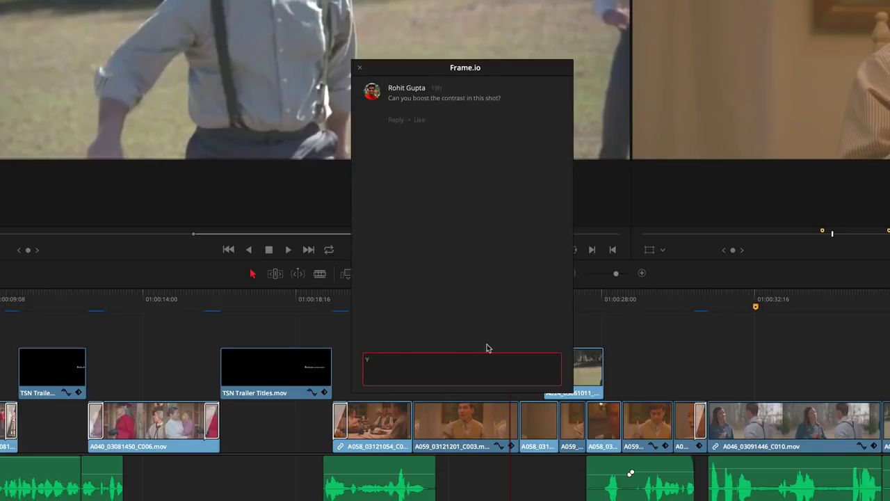
text(es, of cours)
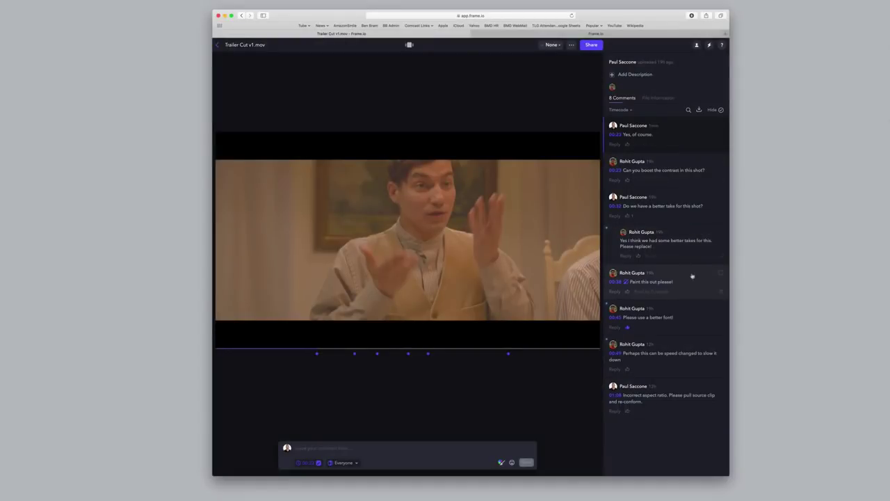
- Select the "Paint this out please!" comment in the Frame.io web review and like it from its timeline marker
click(691, 287)
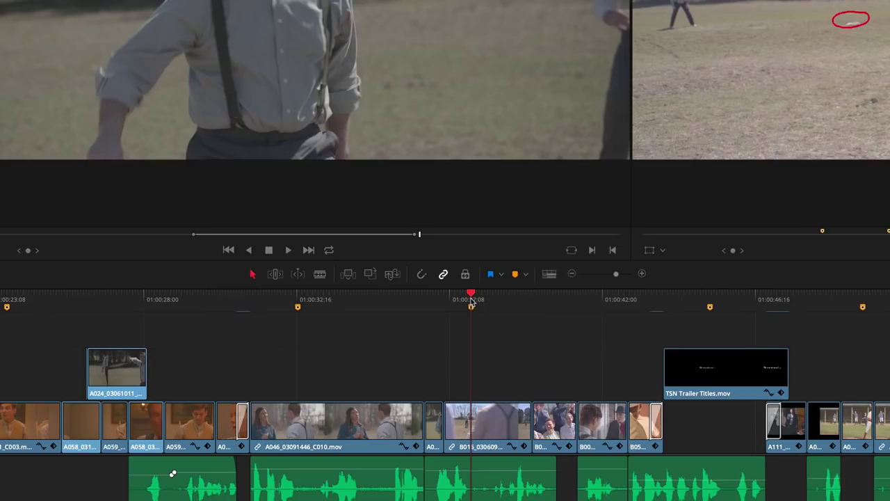
double_click(471, 308)
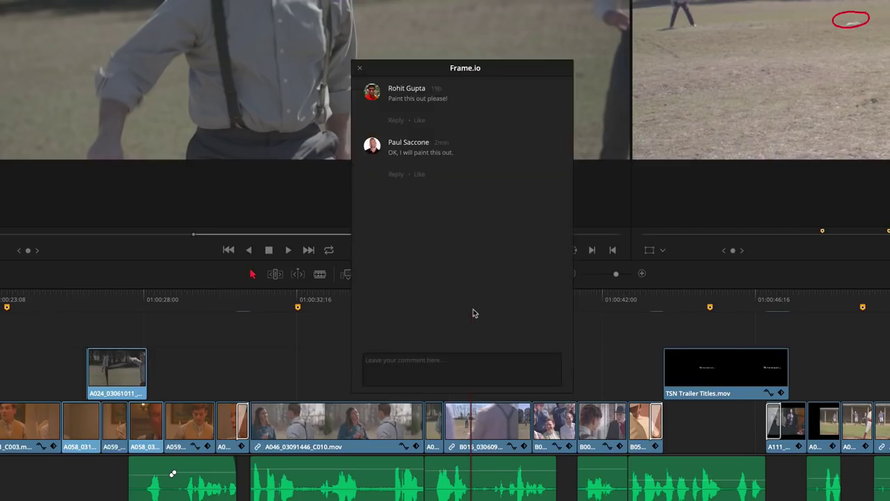
click(419, 120)
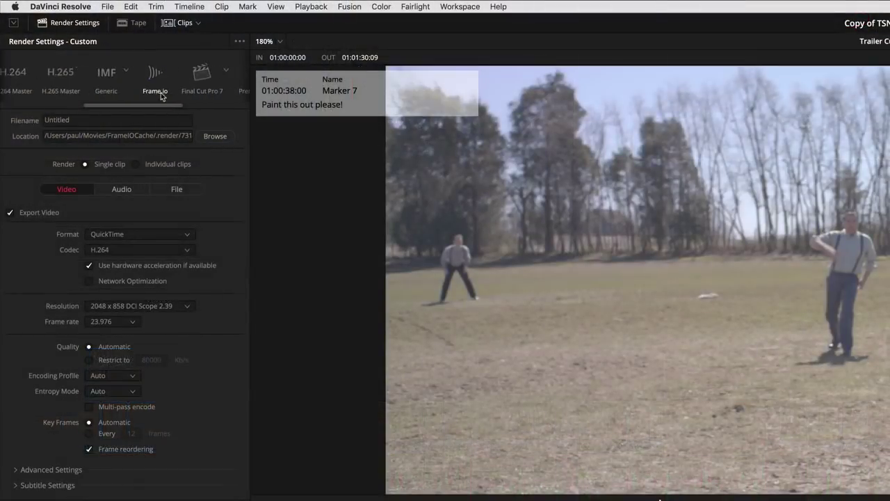
- Choose the Frame.io preset in the render settings
click(154, 77)
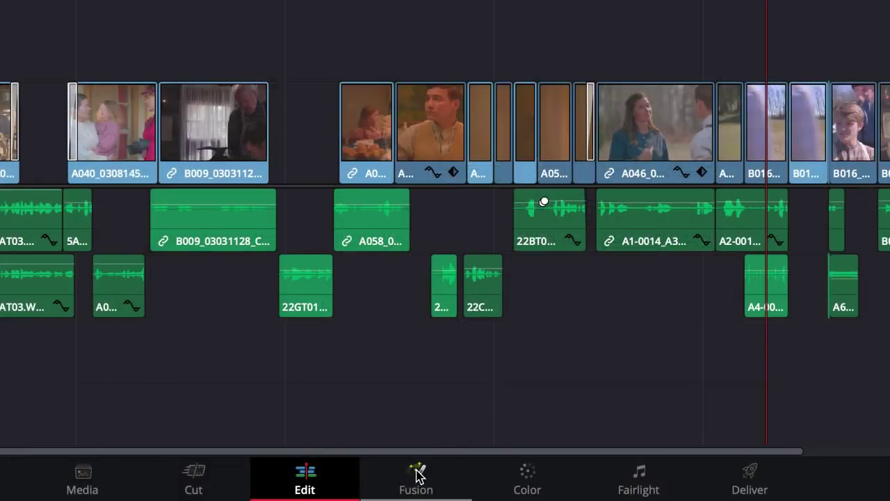
- Open the baseball field clip in Fusion and select the last mask node of the chain below ColorCorrector1
click(417, 475)
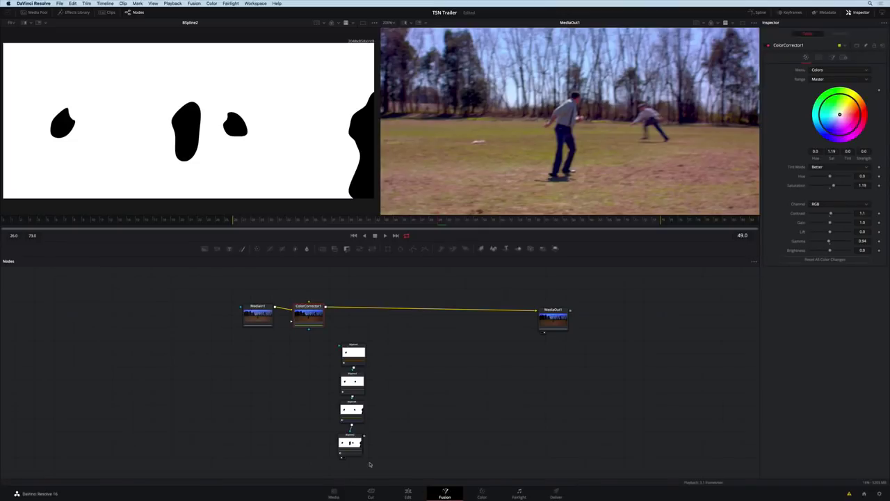
click(352, 448)
key(space)
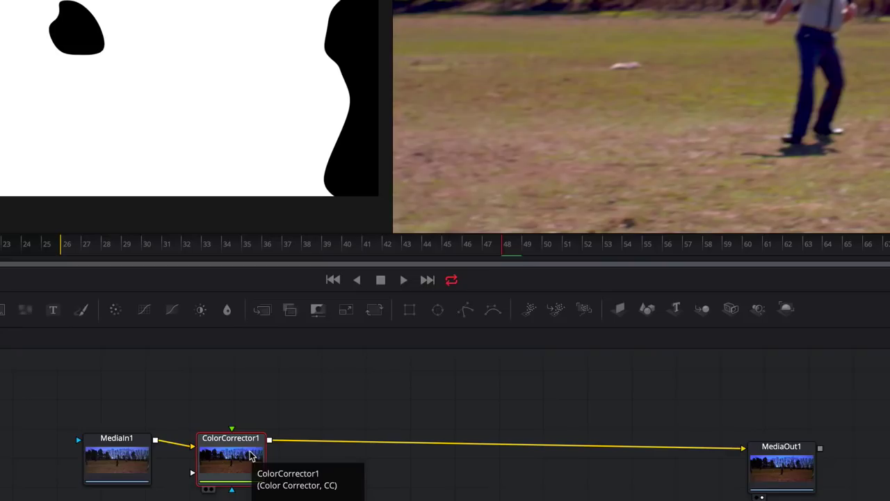
- Add a Camera Tracker node after ColorCorrector1
key(shift+space)
text(camera tr)
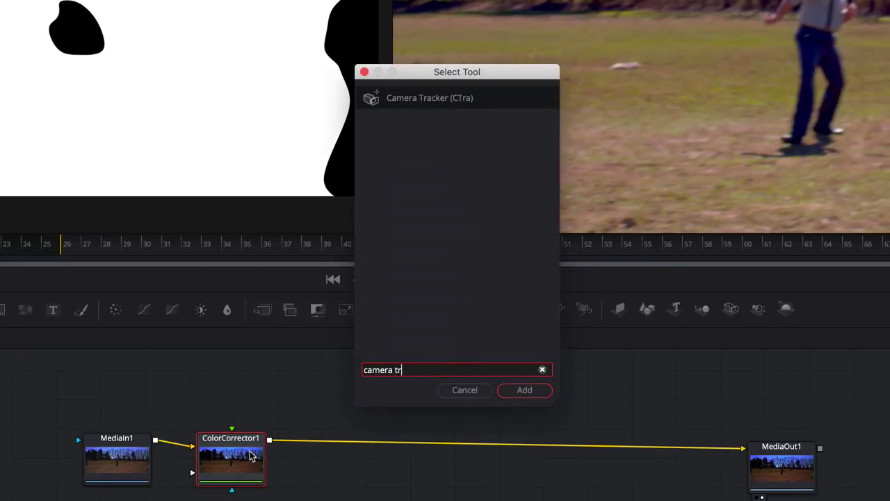
key(Return)
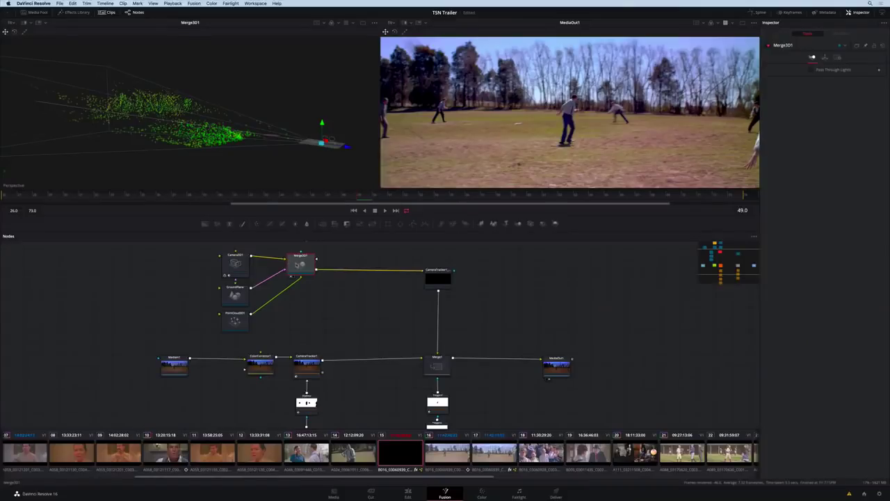
- Connect the 3D title's merge node to Merge3D1, inspect the point cloud from another angle and play the composite
scroll(324, 288, up, 3)
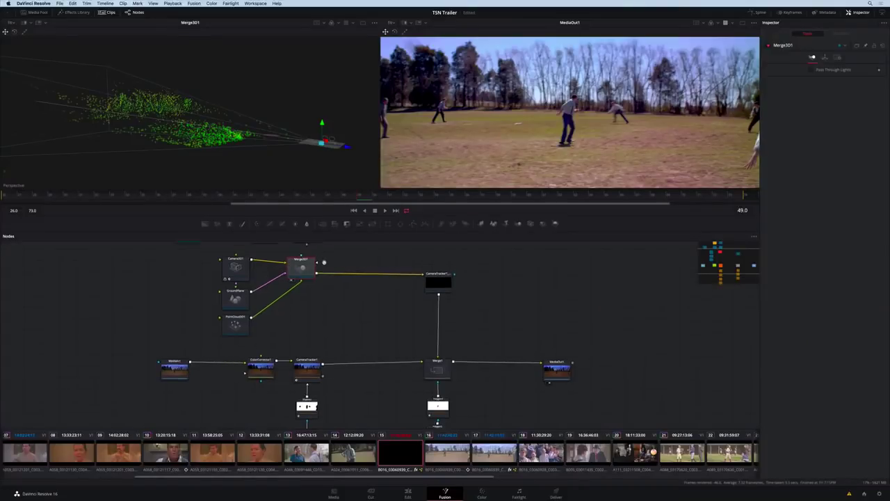
drag(323, 258, 297, 295)
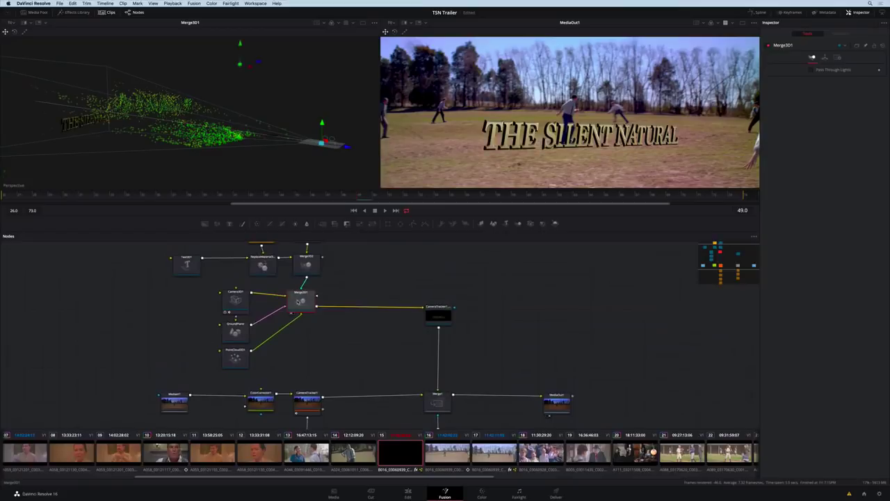
drag(248, 172, 239, 85)
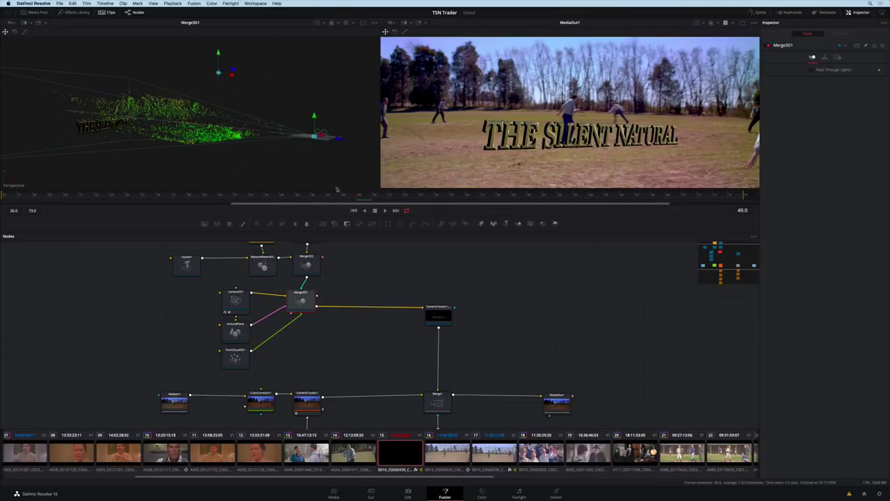
click(384, 211)
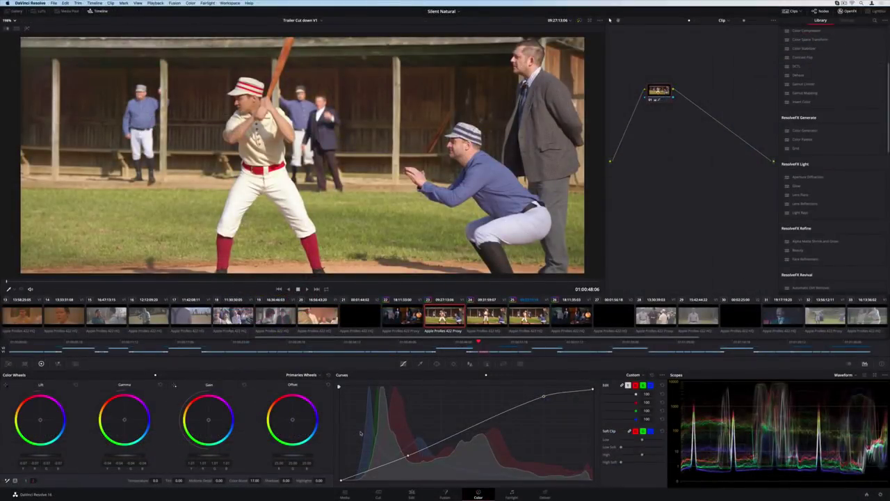
scroll(880, 160, down, 5)
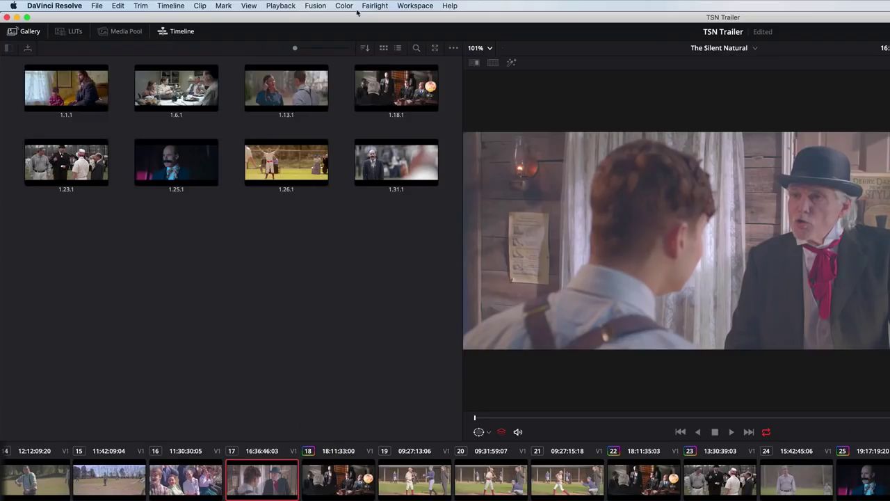
- Apply Auto Color to clip 17, the indoor shot of the man in the bowler hat
click(354, 7)
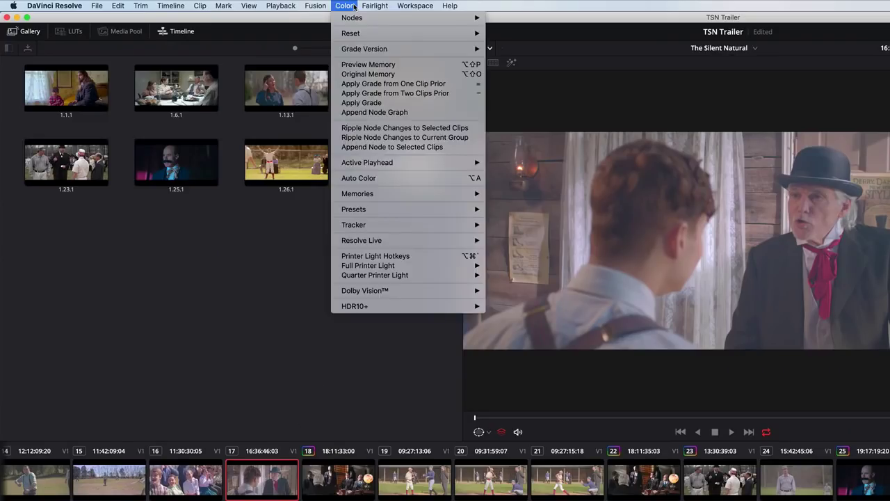
click(357, 179)
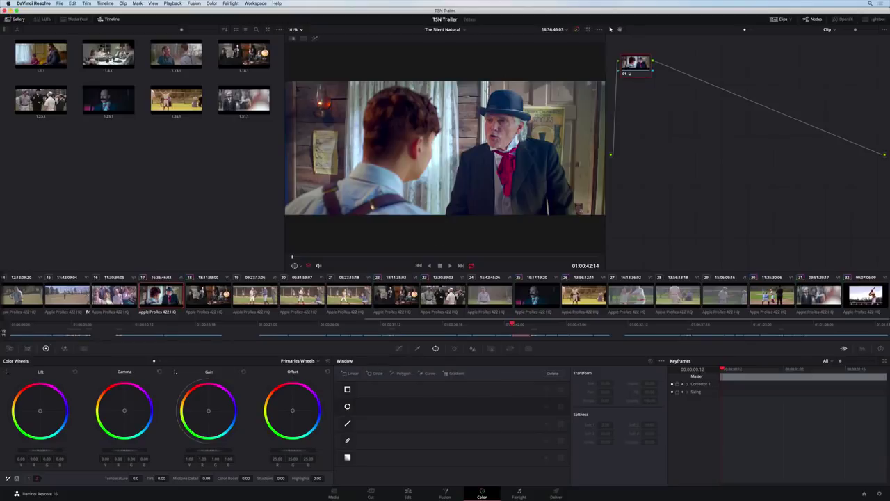
- Select clips 26 to 29, compare them in split screen and shot match them to clip 26
click(583, 295)
shift+click(724, 294)
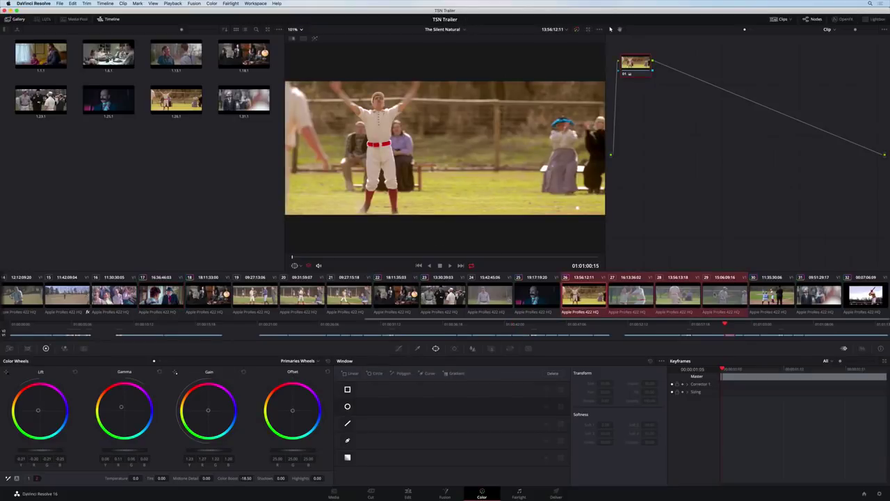
click(303, 40)
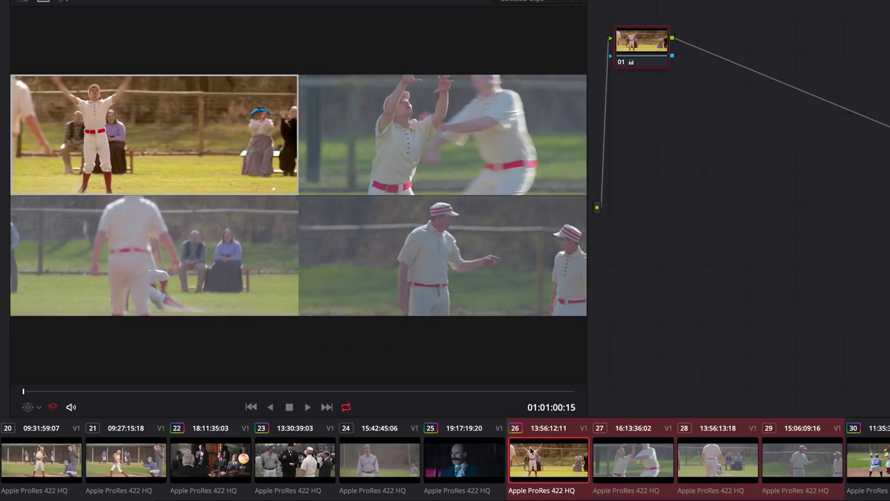
right_click(575, 290)
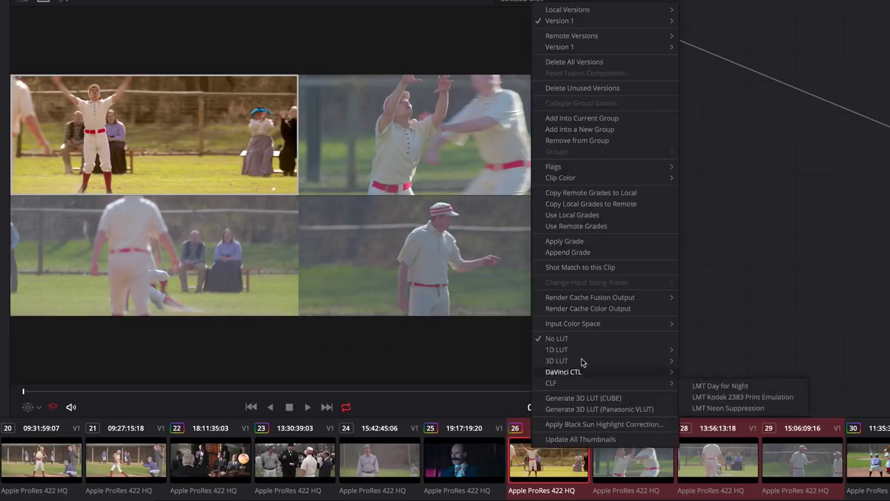
click(597, 268)
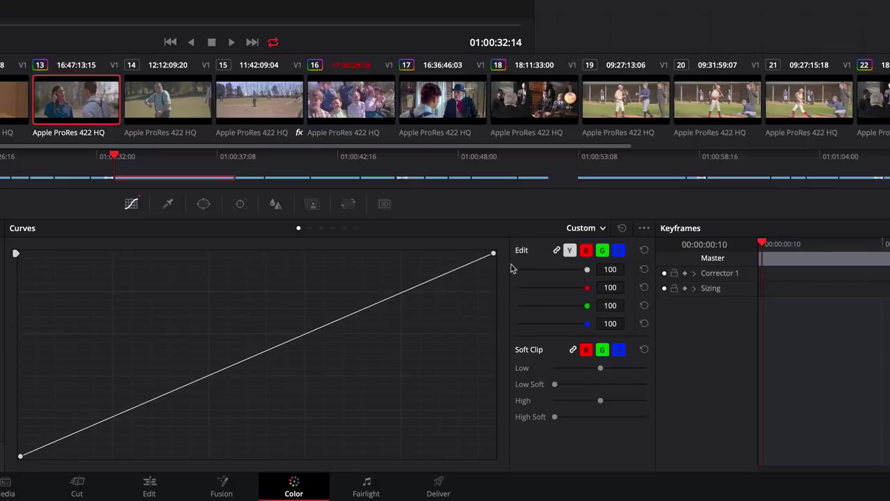
- Show the output histogram behind clip 13's custom curve and pull the curve's midtones upward
click(644, 229)
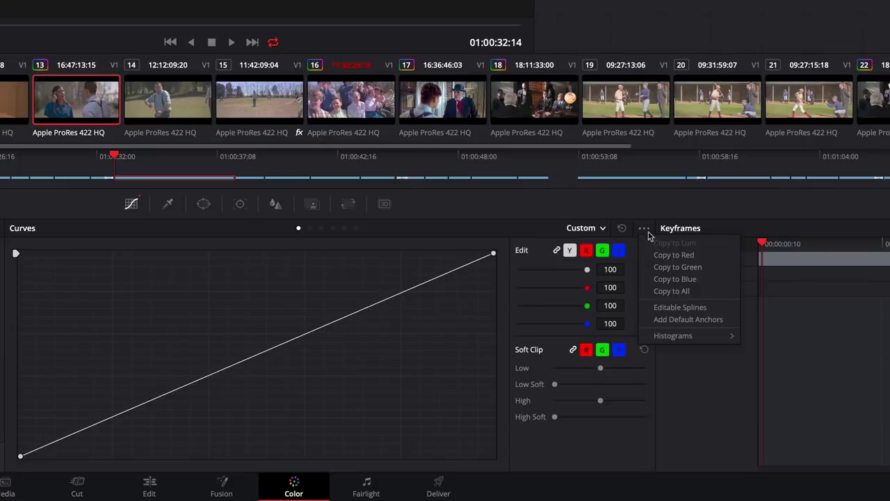
mouse_move(660, 337)
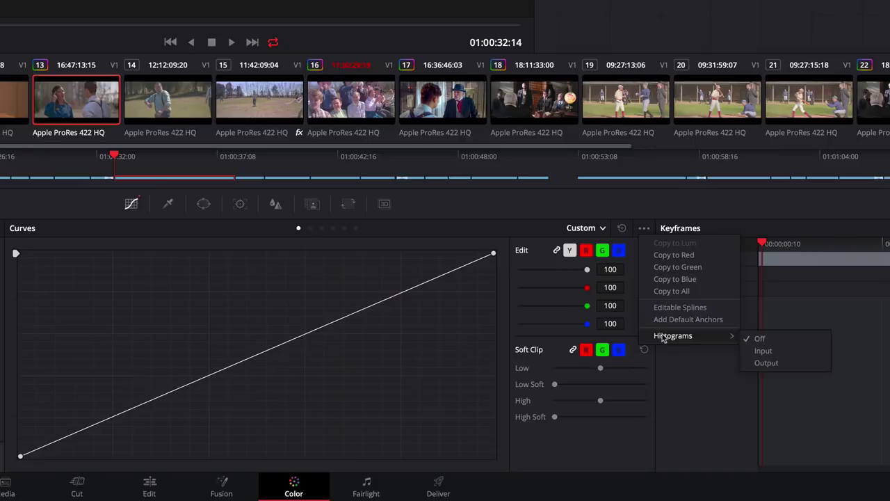
click(768, 363)
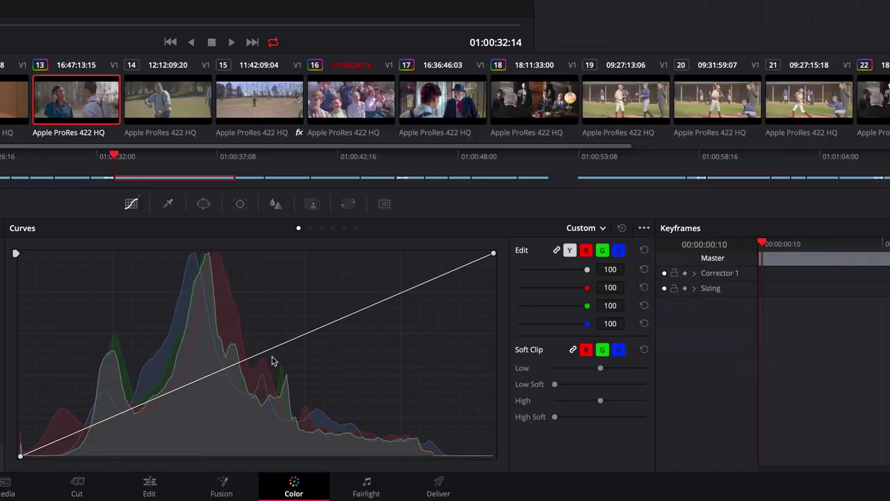
drag(271, 355, 267, 327)
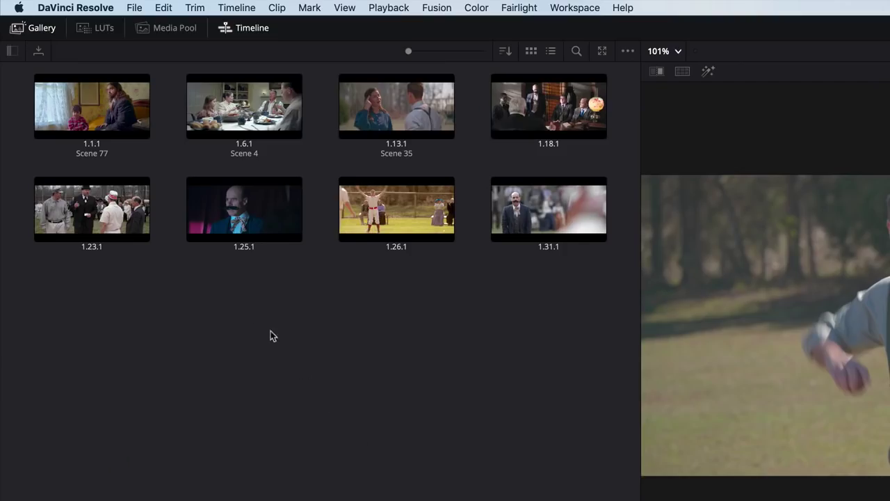
- Paste only the Primaries and Log attributes from clip 13's node onto clip 14's node
click(163, 7)
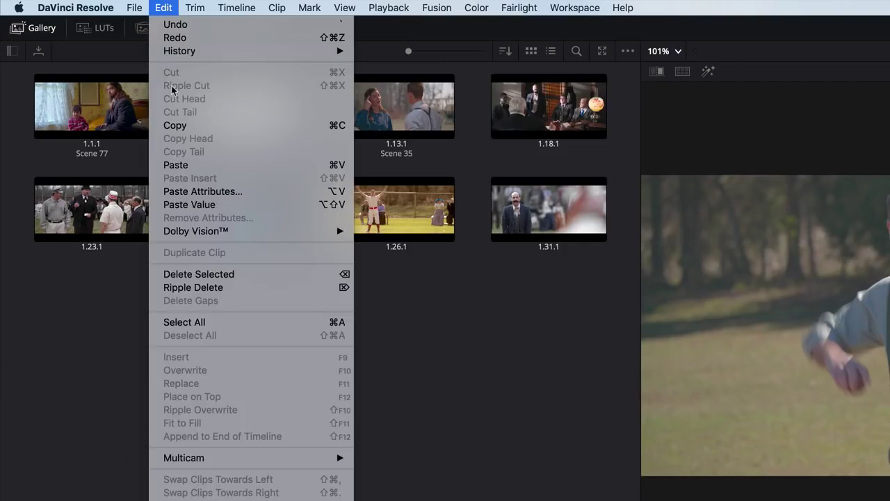
click(202, 191)
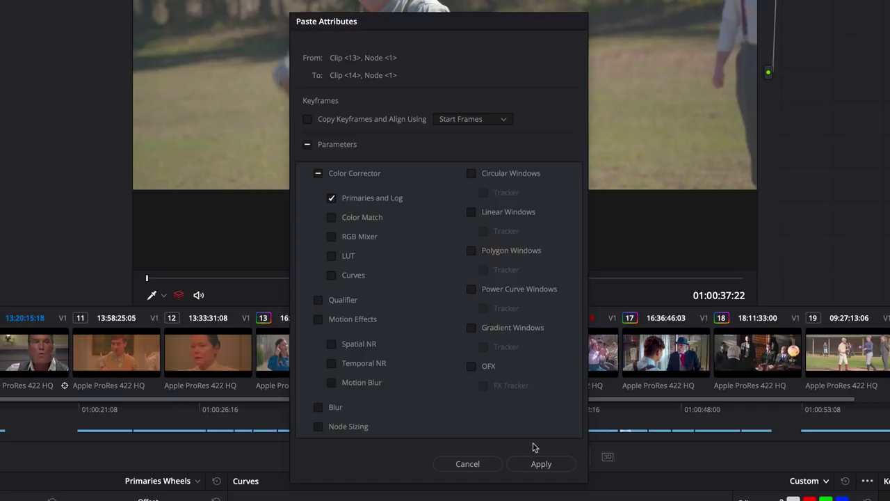
click(549, 465)
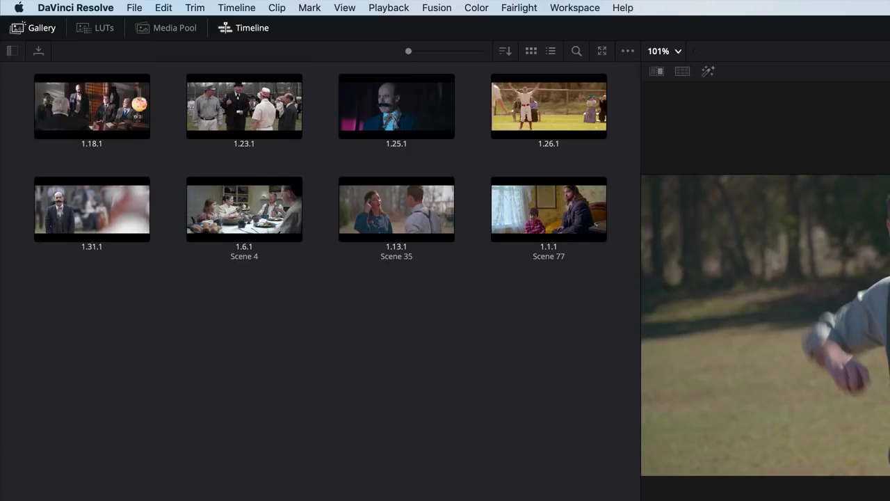
- Sort the gallery stills by Record Timecode and show them as a list
click(505, 51)
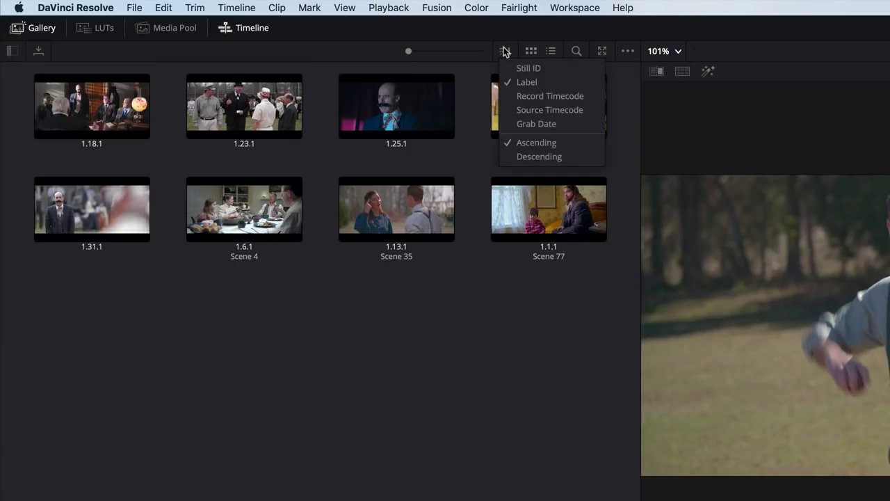
click(525, 98)
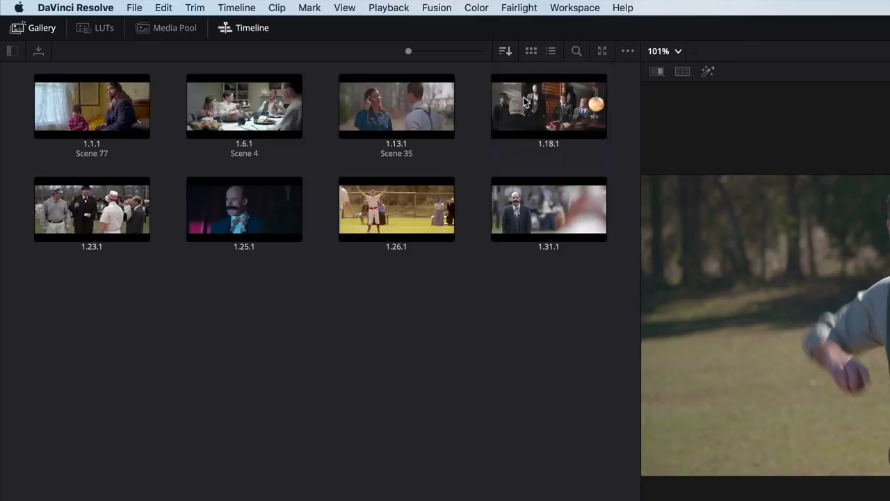
click(551, 51)
- Label still 1.18.1 as "Scene 66" and return the gallery to thumbnail view
click(84, 141)
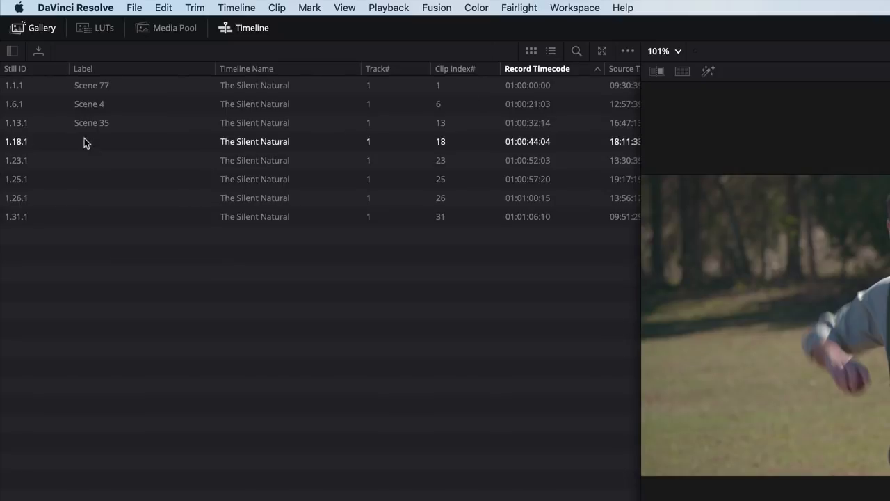
double_click(84, 141)
text(Scene 66)
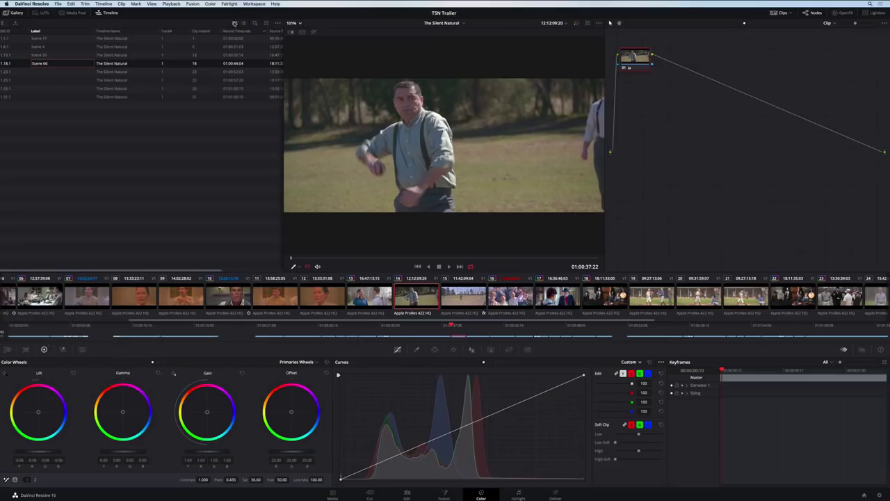
click(236, 23)
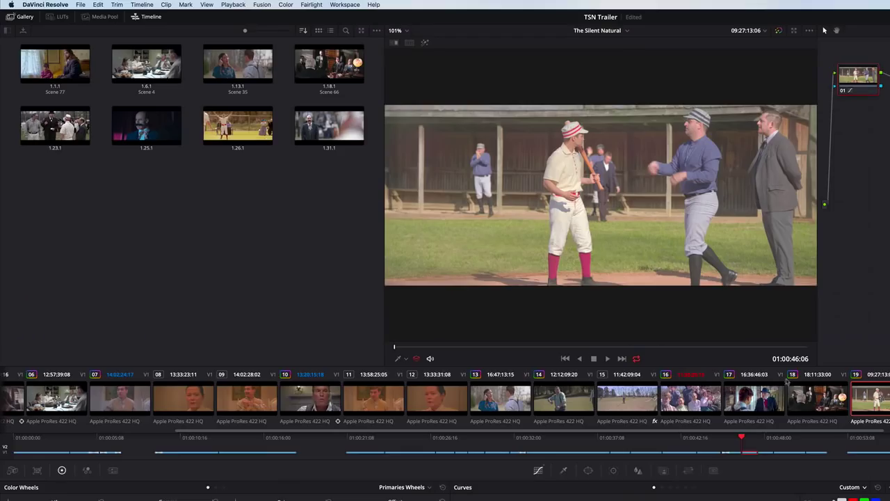
- Preview still 1.31.1's grade on clip 19 and set the gallery's Hover Scrub Preview to Thumbnail
mouse_move(338, 132)
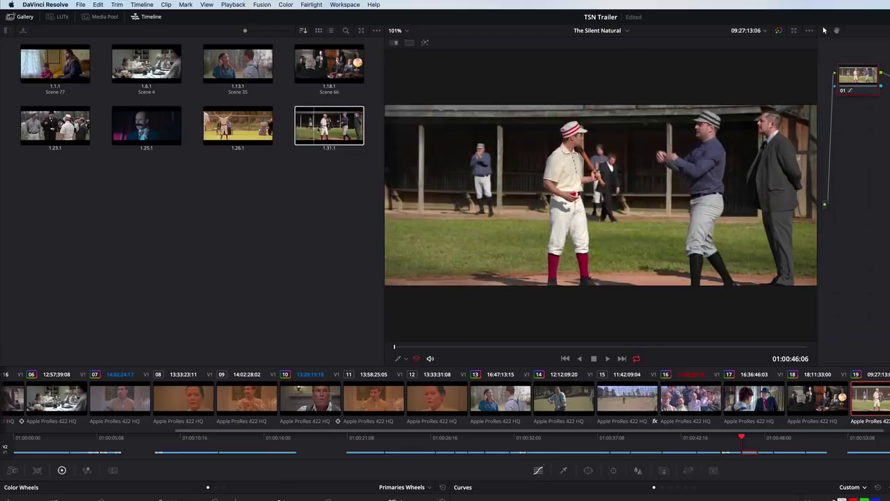
click(376, 32)
mouse_move(428, 51)
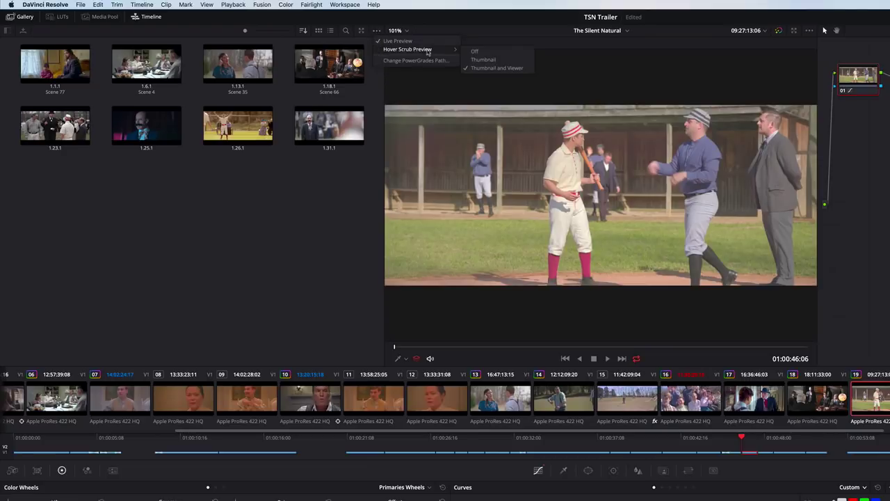
click(502, 59)
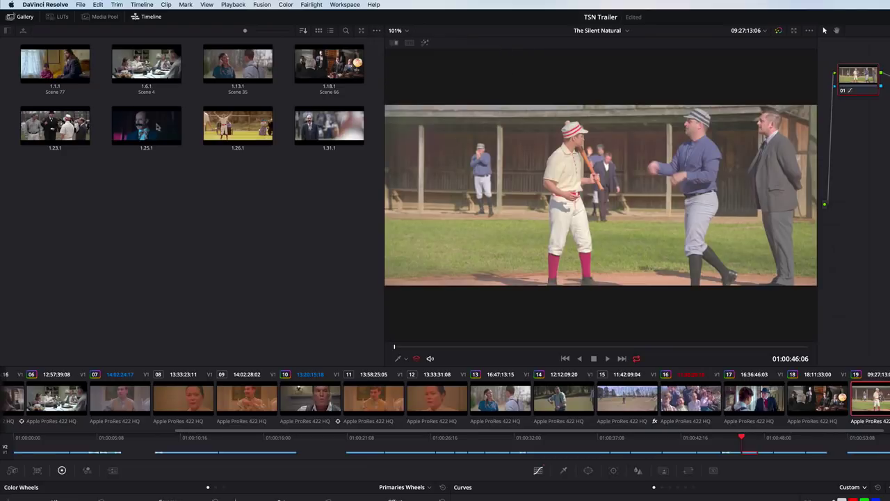
- Select stills 1.1.1, 1.6.1 and 1.18.1 and compare their grades on clip 19 in a Selected Still Grades split screen
click(55, 66)
super+click(147, 67)
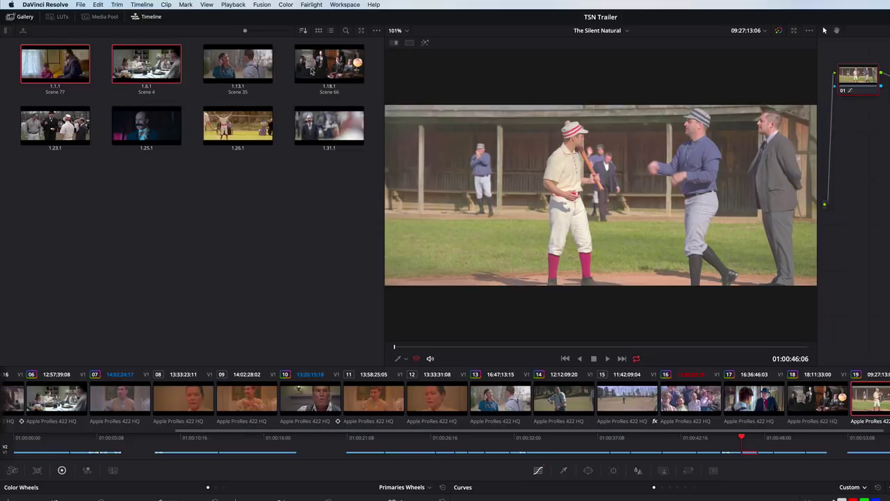
super+click(312, 72)
click(409, 44)
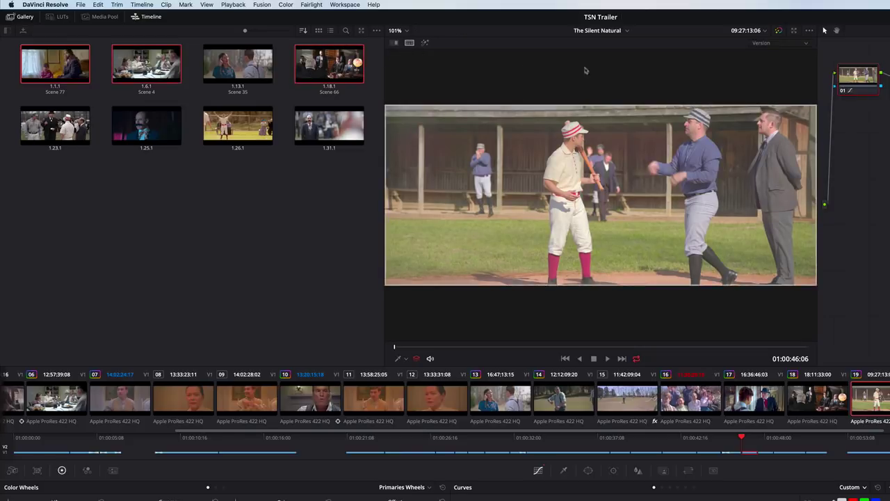
click(806, 45)
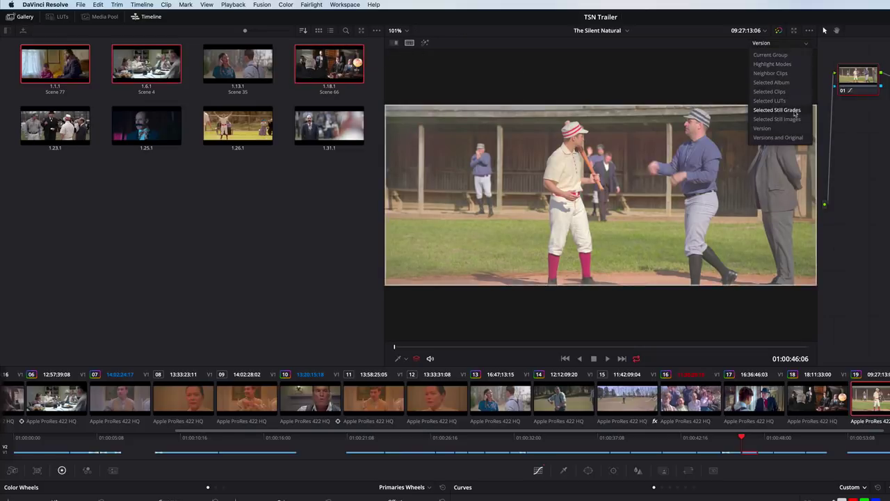
click(793, 111)
click(806, 46)
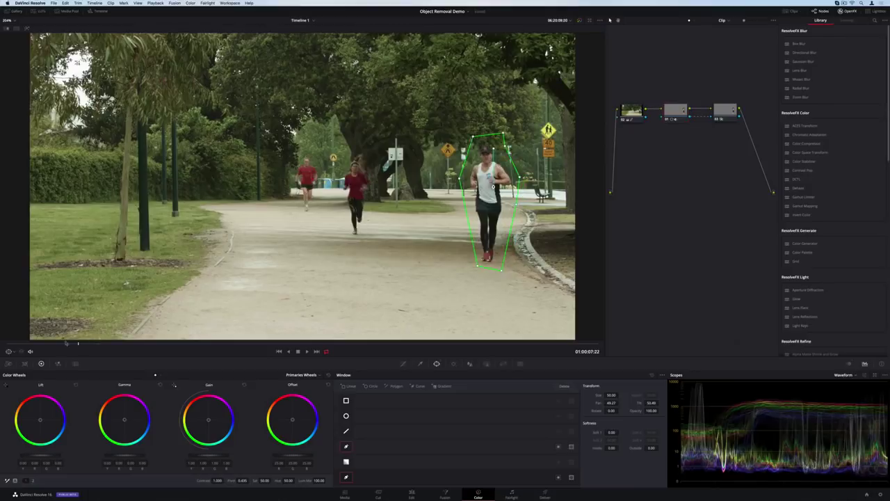
- Apply Object Removal to the last node of the masked runner clip, run its scene analysis and scrub through the clip
drag(128, 344, 282, 348)
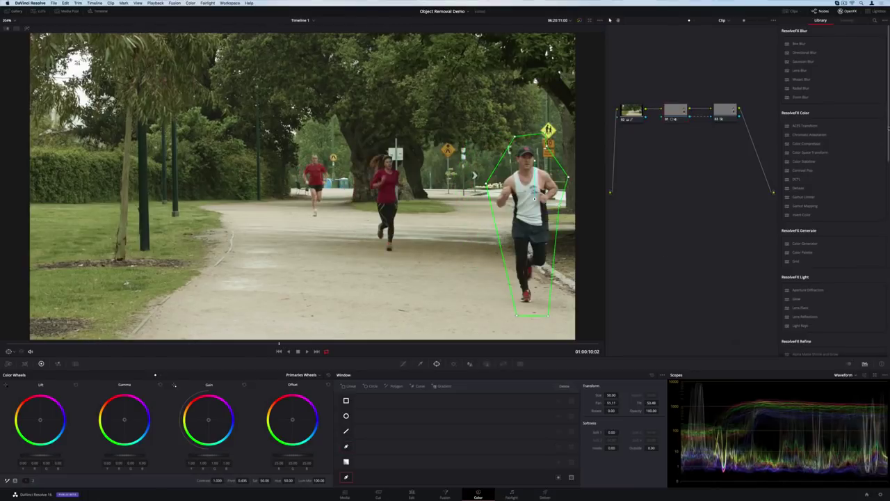
click(847, 20)
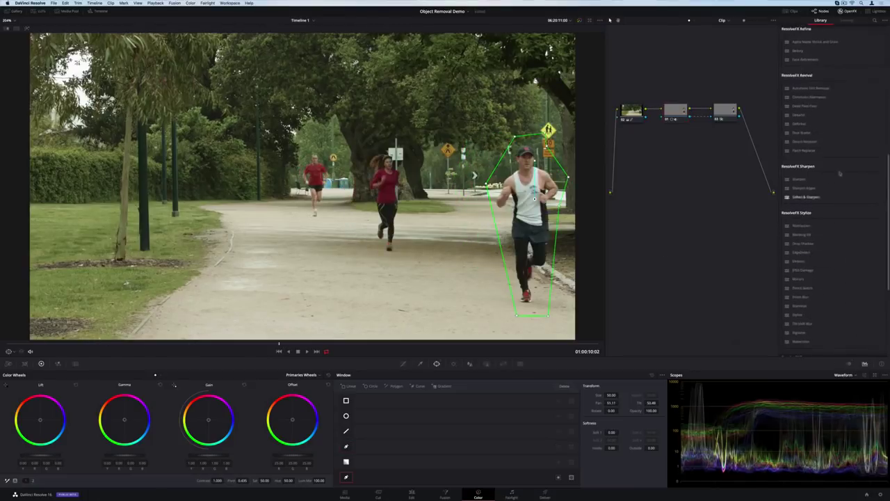
click(835, 63)
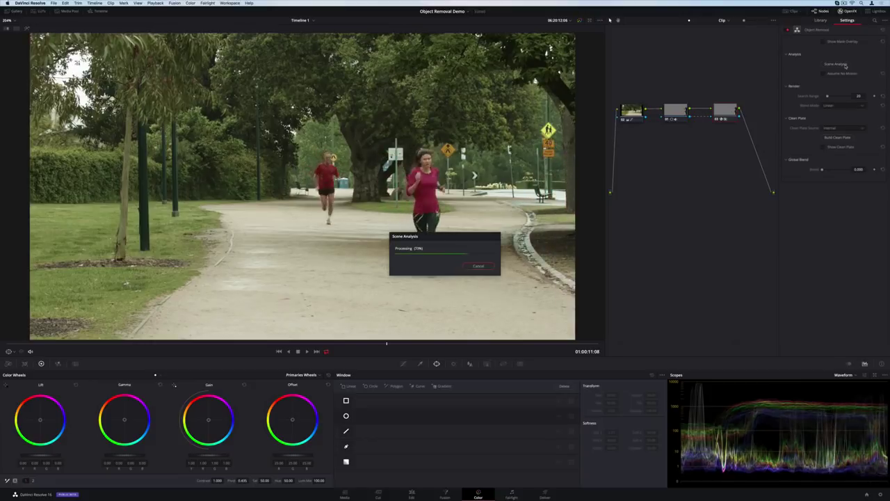
drag(477, 343, 64, 365)
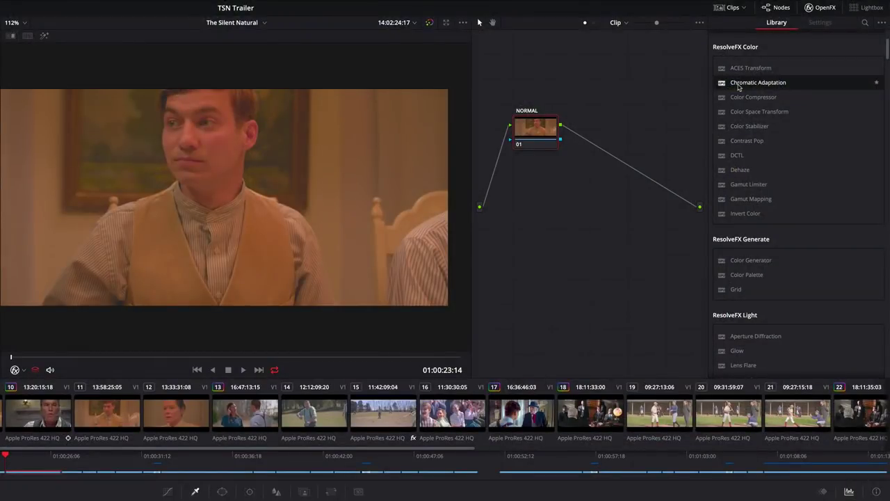
- Apply Chromatic Adaptation to clip 07's NORMAL node, set the source illuminant to A and choose another standard target illuminant
drag(739, 87, 529, 136)
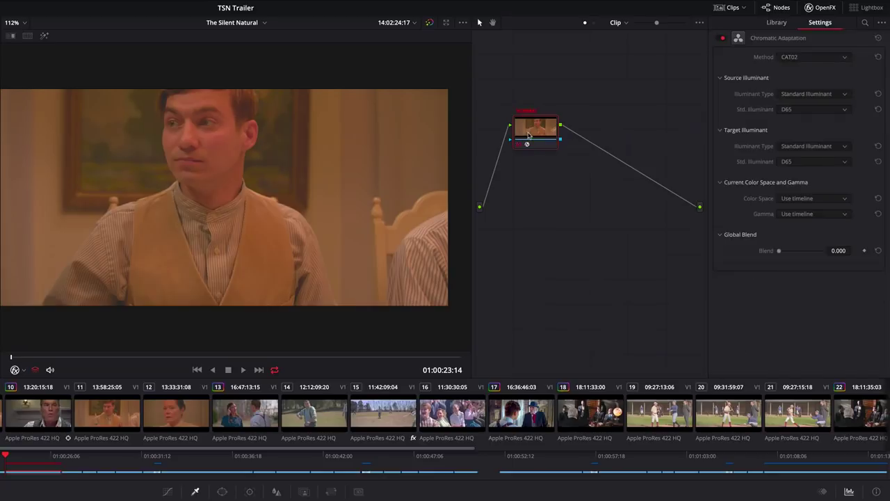
click(804, 111)
click(795, 126)
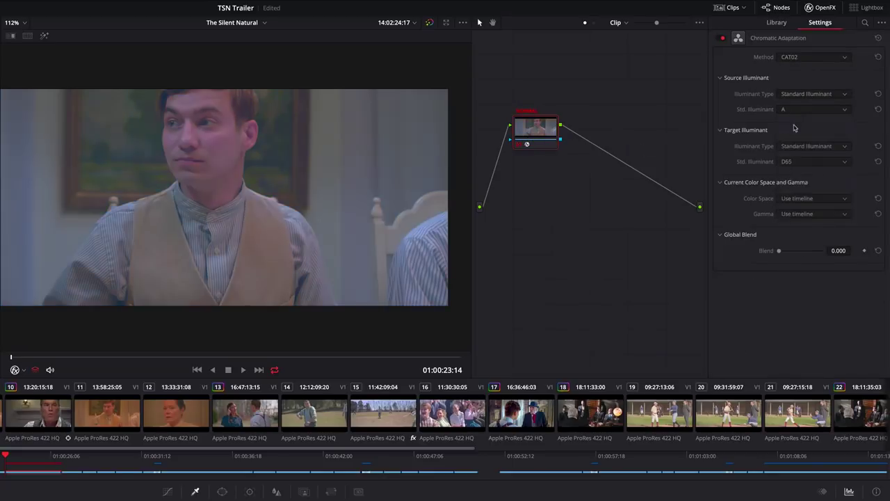
click(795, 162)
click(789, 195)
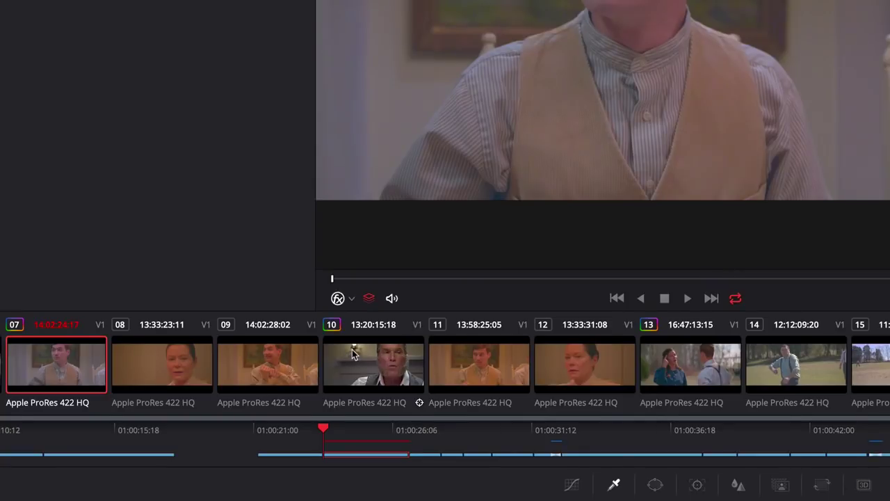
- Apply the Beauty effect to clip 10's SKIN node and adjust its automatic smoothing amount
click(352, 354)
scroll(777, 304, down, 3)
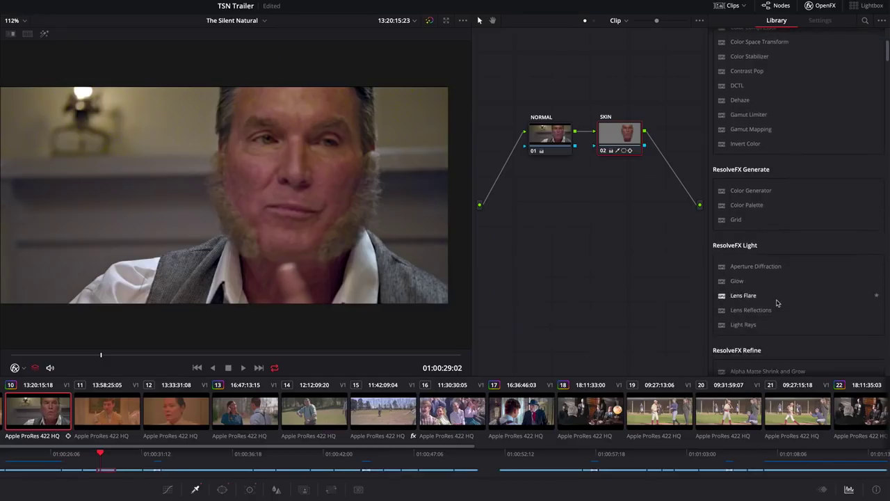
scroll(777, 304, down, 3)
drag(740, 332, 621, 137)
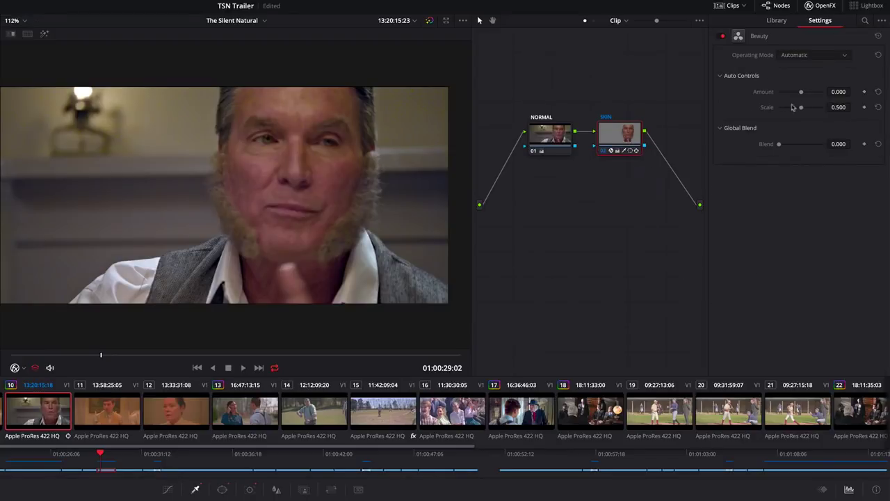
drag(802, 92, 803, 93)
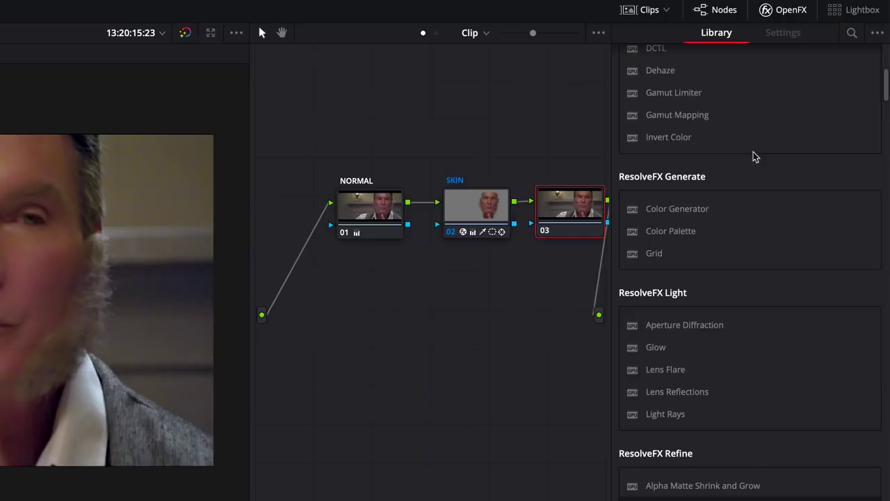
- Apply another ResolveFX effect from the library to clip 10's node 03
scroll(802, 101, down, 3)
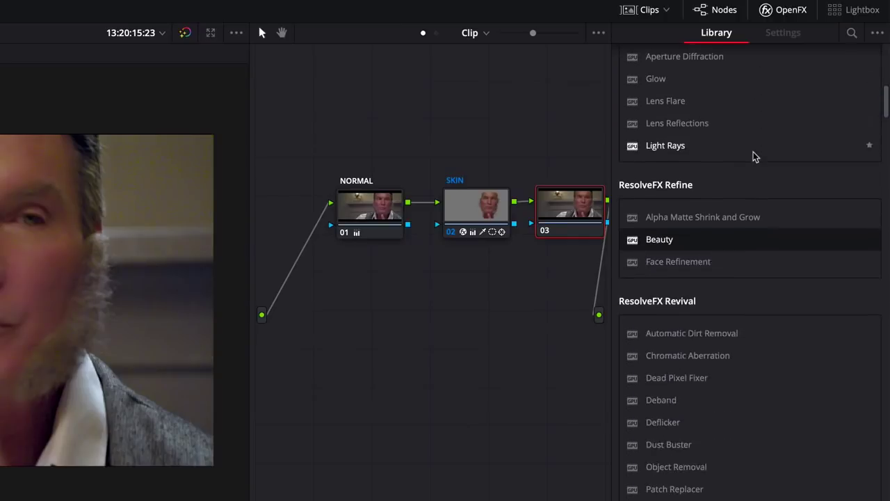
scroll(751, 159, down, 2)
drag(676, 211, 571, 210)
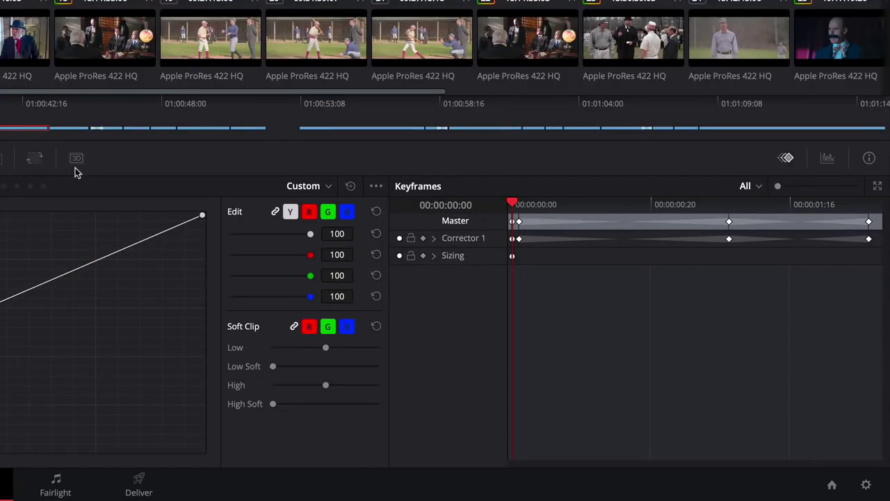
- Expand Corrector 1 in clip 16's keyframes and move its middle Stylize keyframe earlier
click(434, 238)
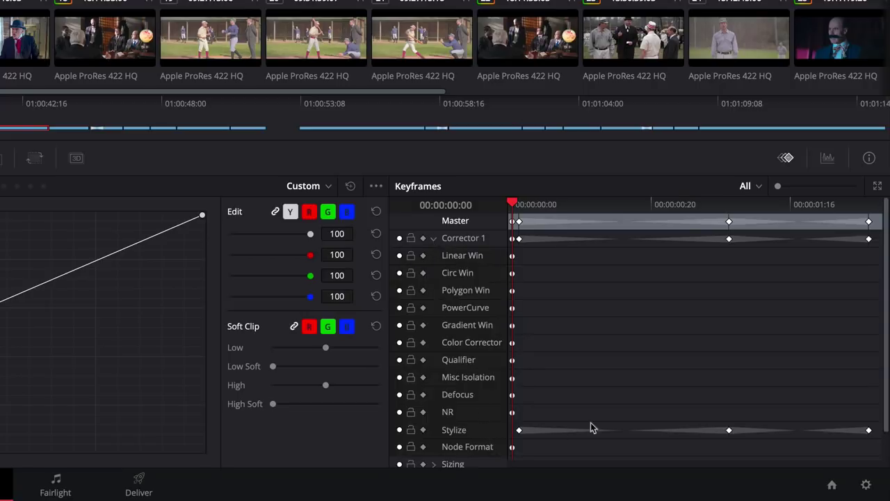
drag(727, 430, 619, 437)
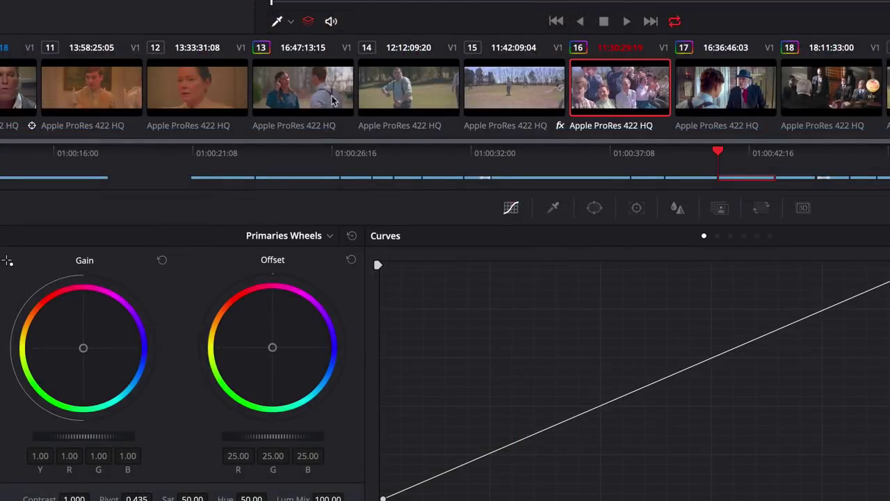
- Select clip 13, show its Parade scope and set the scope quality to Low
click(318, 88)
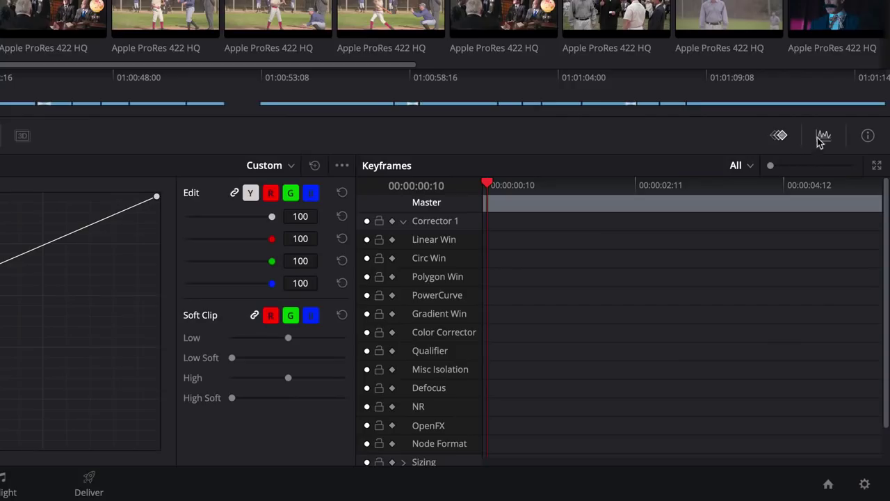
click(822, 136)
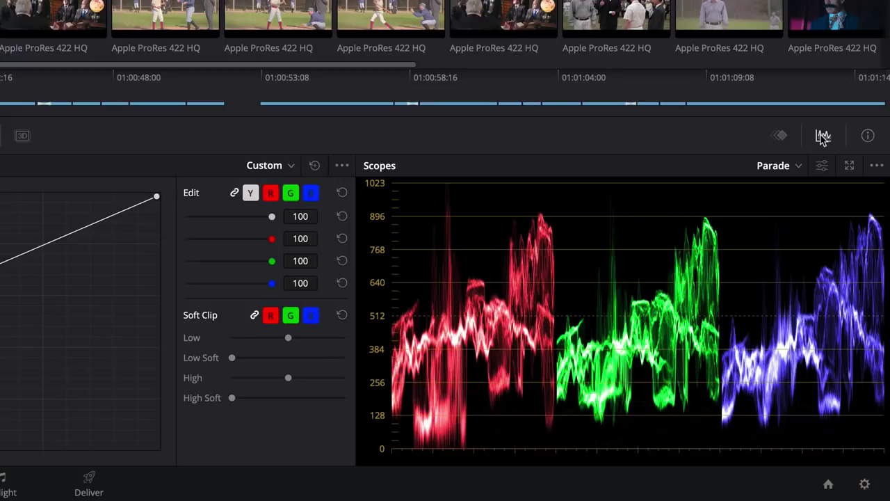
click(875, 166)
mouse_move(875, 204)
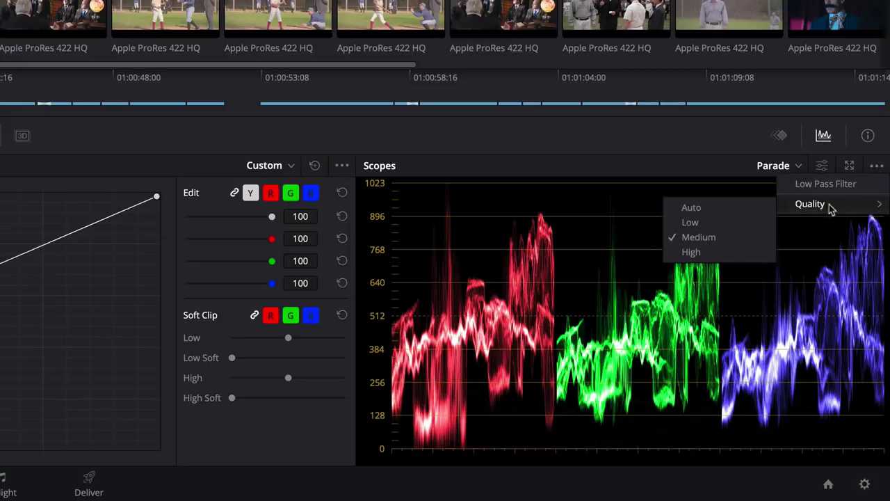
click(768, 221)
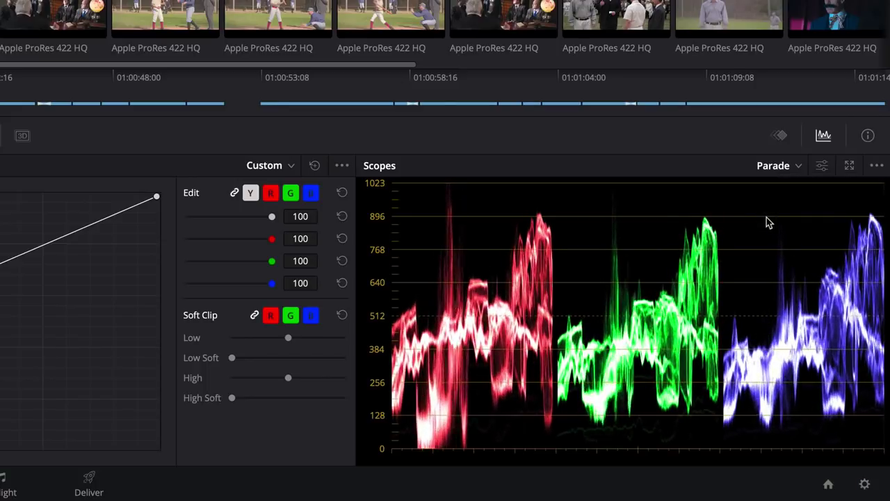
- Set the scope quality to High and enable the Low Pass Filter
click(876, 167)
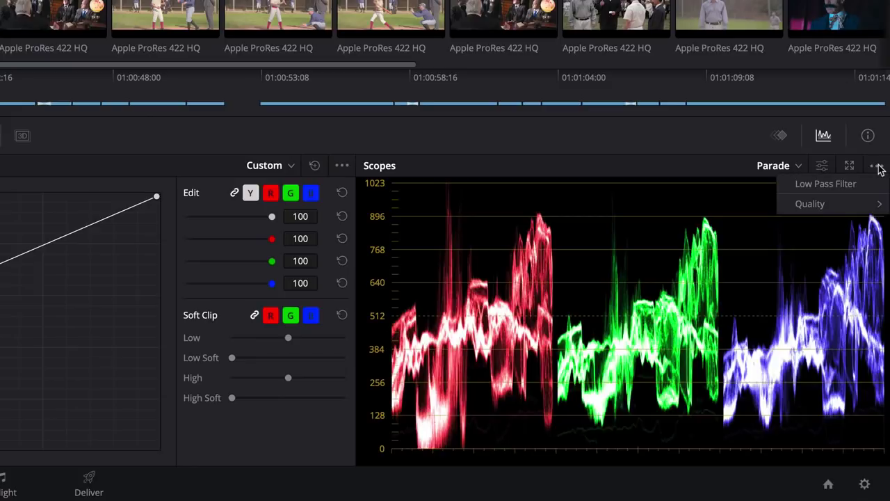
mouse_move(862, 203)
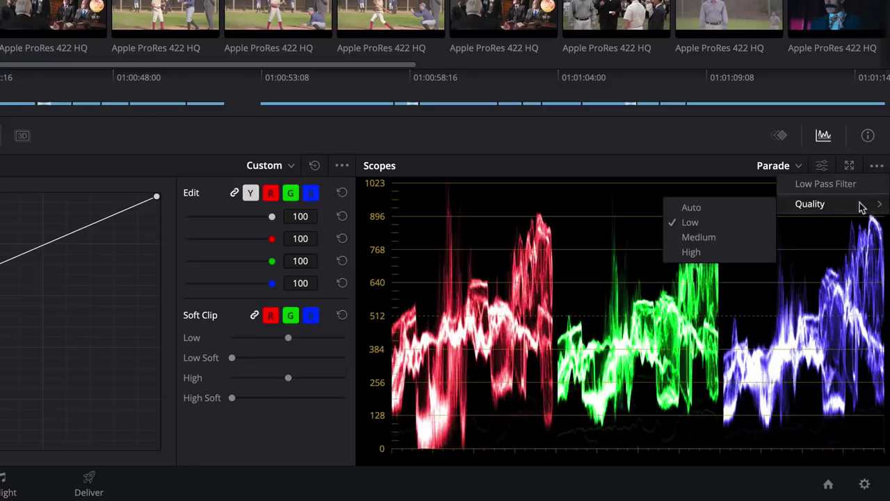
click(754, 256)
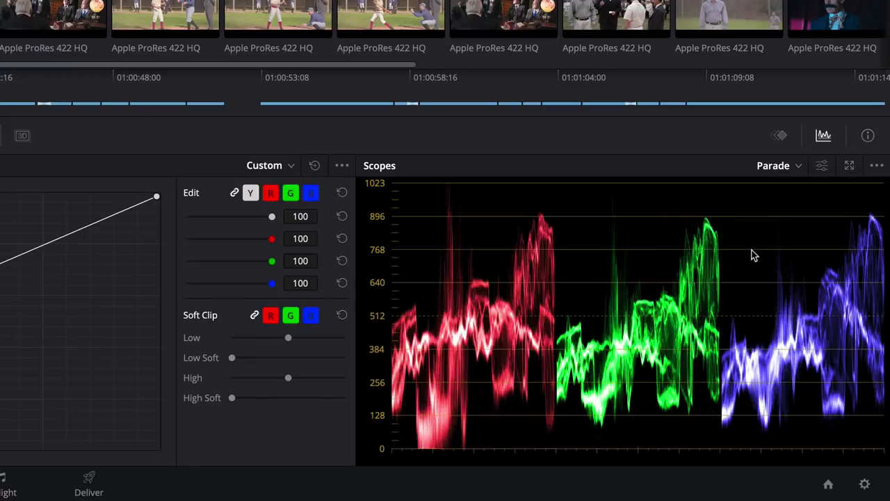
click(877, 166)
click(860, 185)
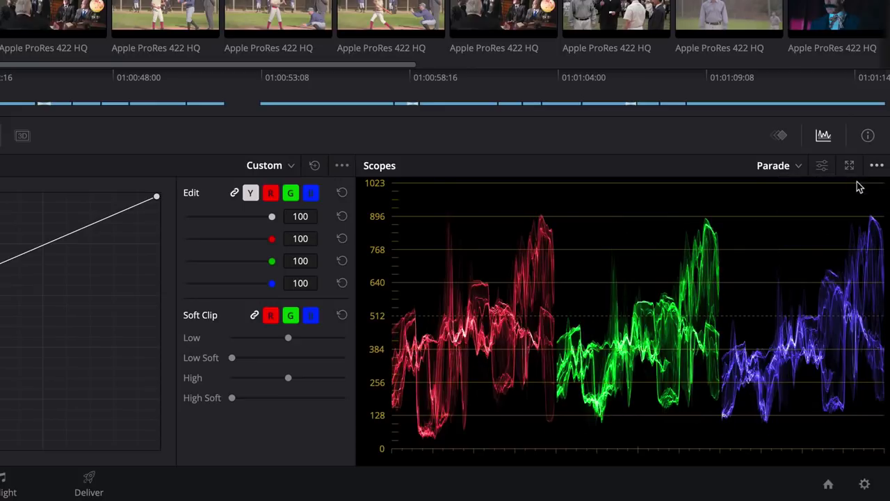
- Compare the Parade scope in YRGB and YCbCr, return it to RGB and toggle Extents on and off
click(822, 167)
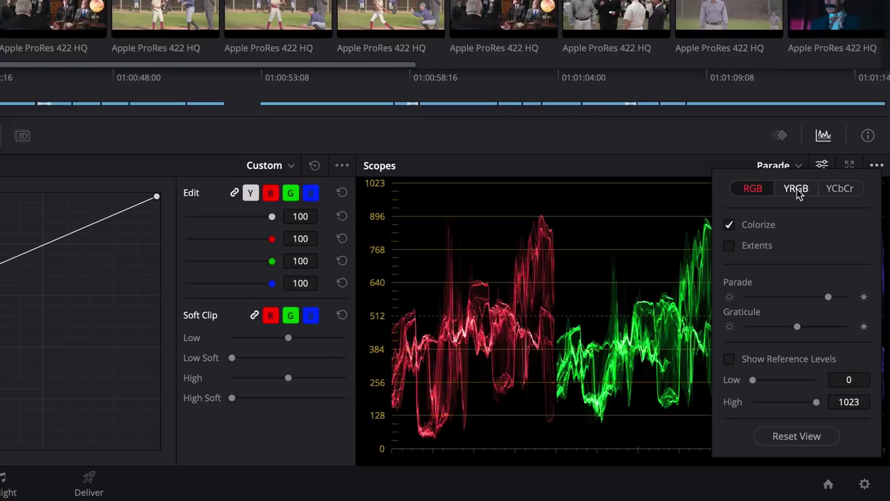
click(800, 195)
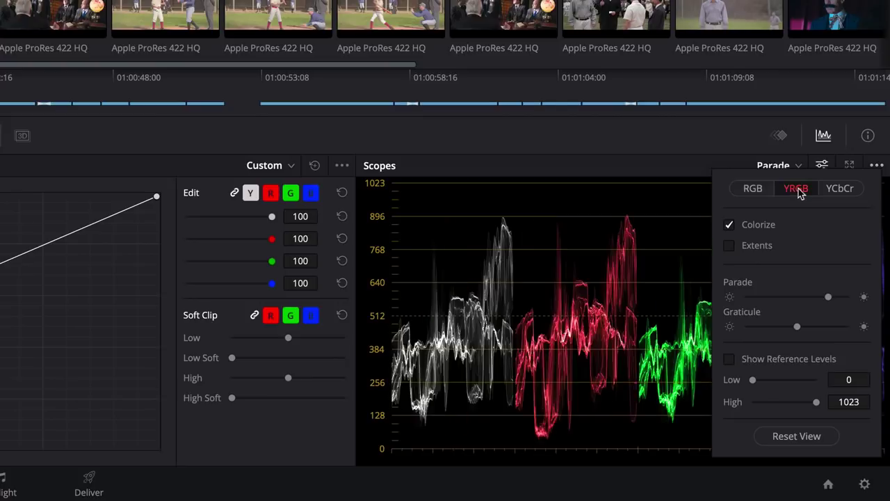
click(847, 192)
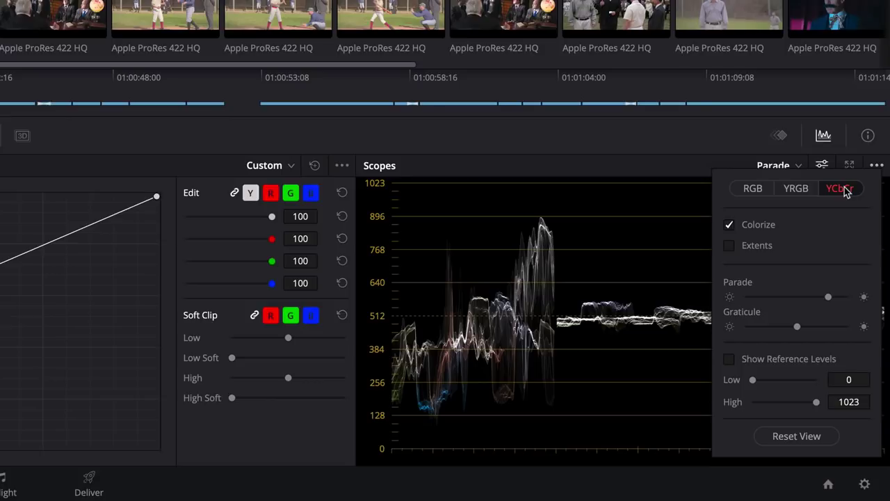
click(758, 192)
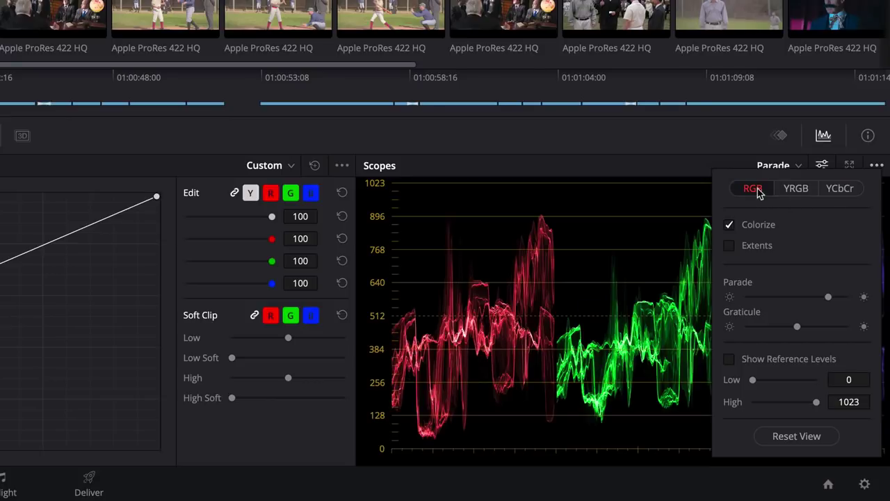
click(760, 249)
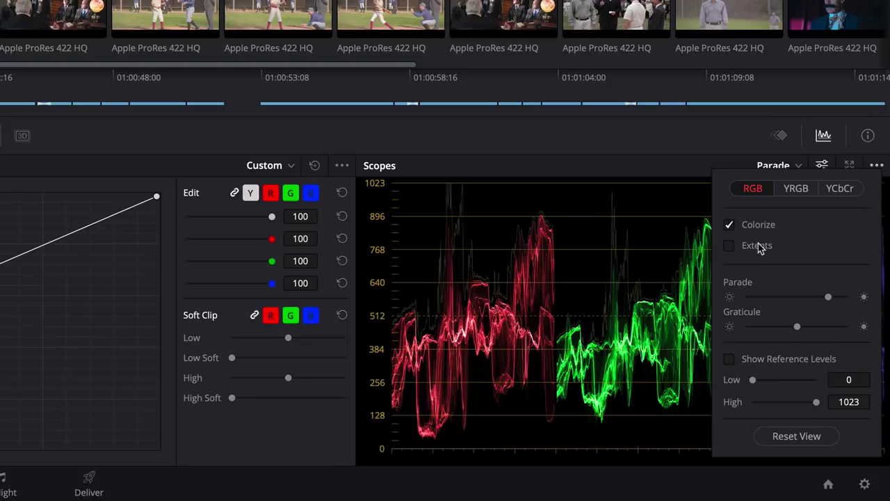
click(823, 165)
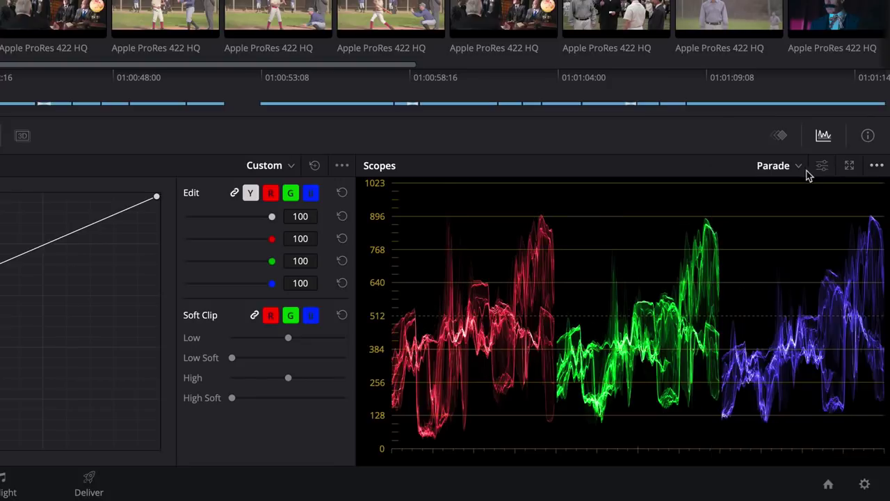
- Switch the scope to Waveform, compare its Y and RGB modes and toggle Extents on and off
click(800, 167)
click(794, 207)
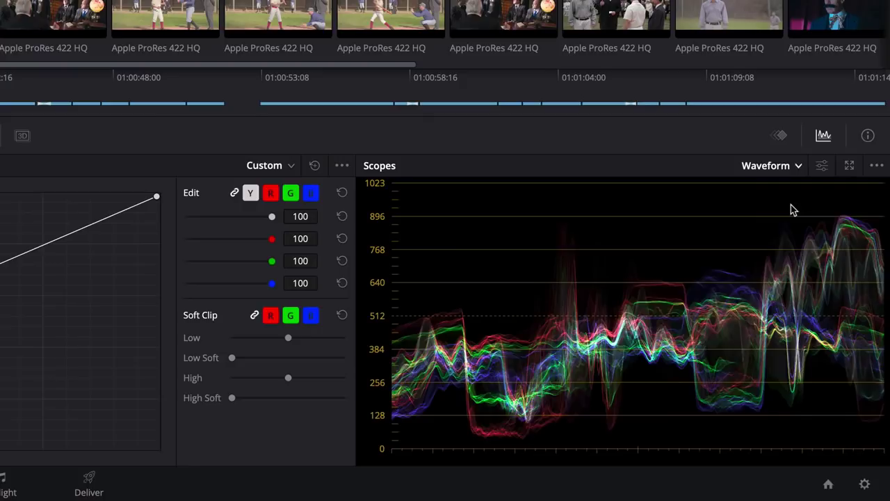
click(823, 166)
click(753, 151)
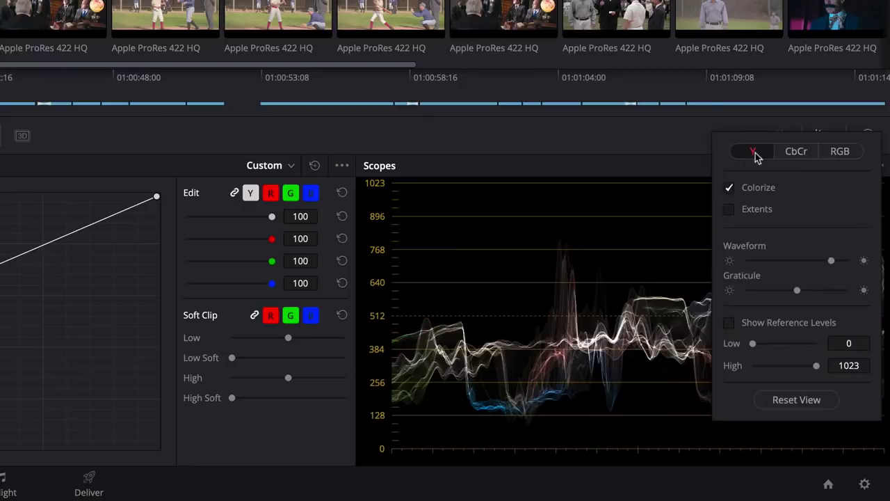
click(842, 153)
click(731, 249)
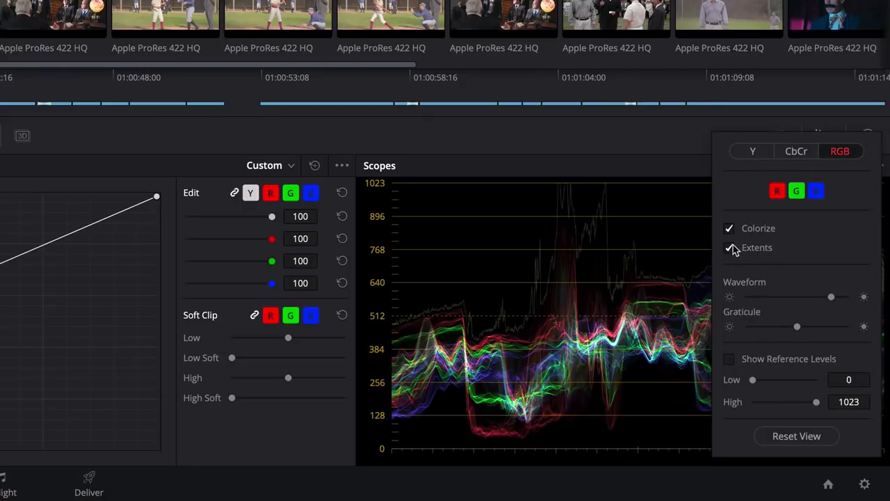
click(731, 248)
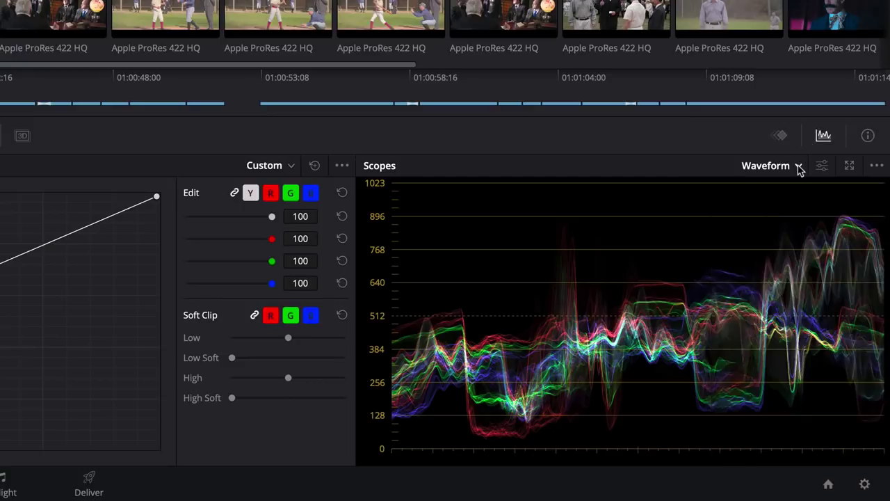
- Switch the scope to Vectorscope, go through its High, Med and Low ranges, and set the Shadow threshold to 0.62
click(798, 169)
click(799, 221)
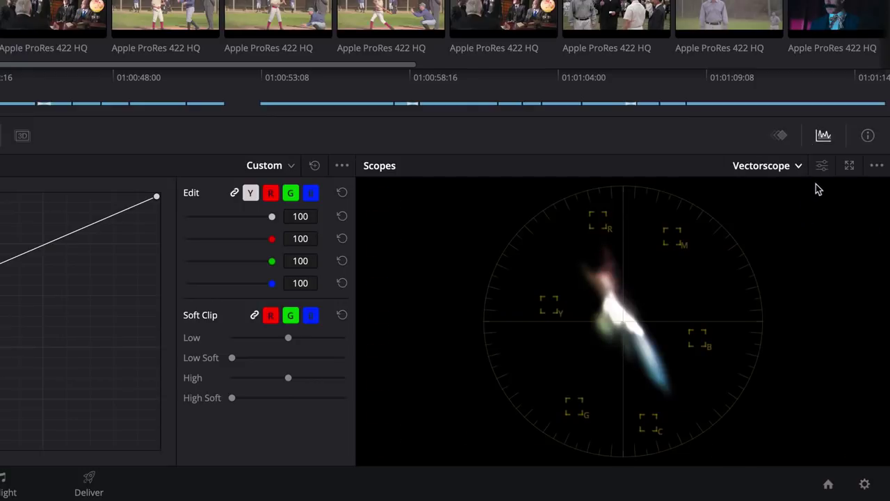
click(823, 167)
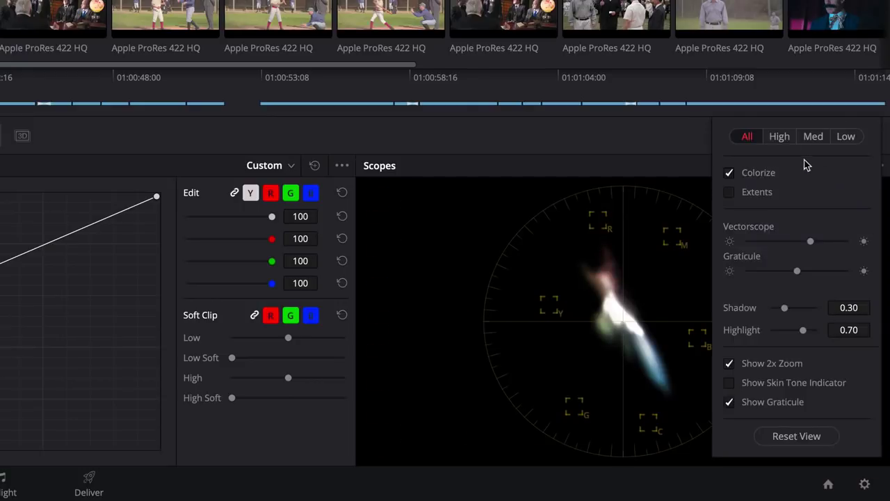
click(779, 137)
click(811, 138)
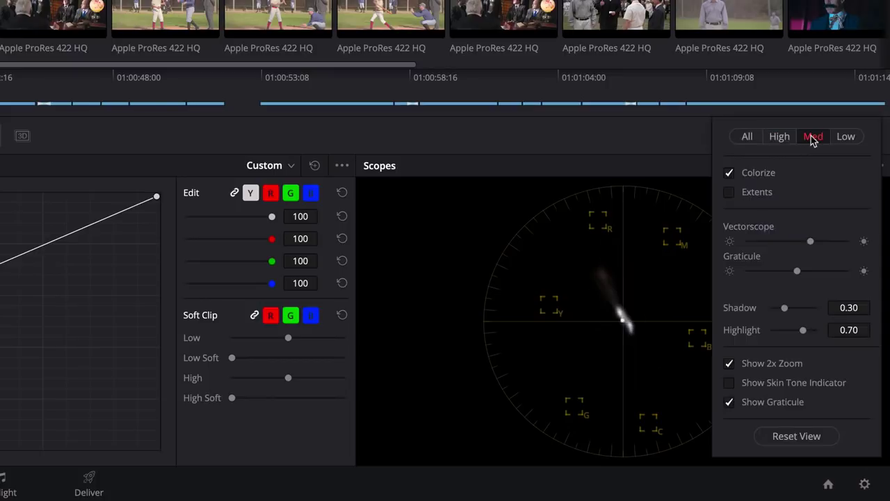
click(844, 139)
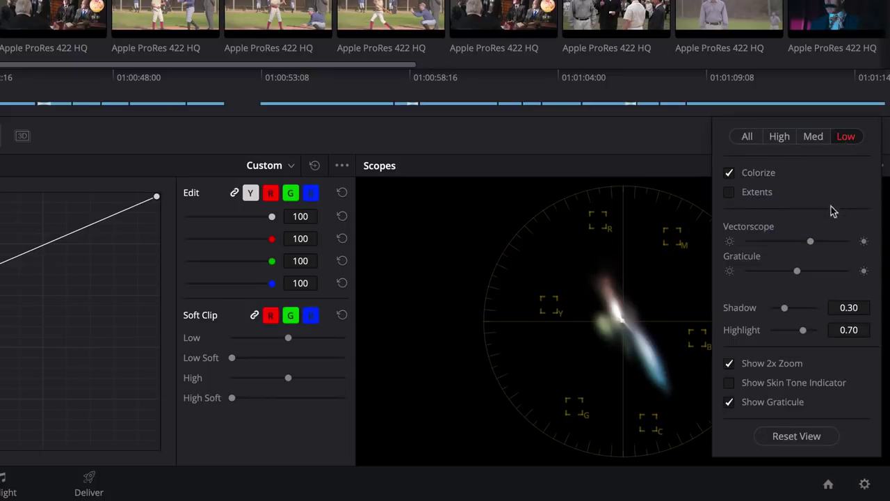
drag(784, 311, 799, 313)
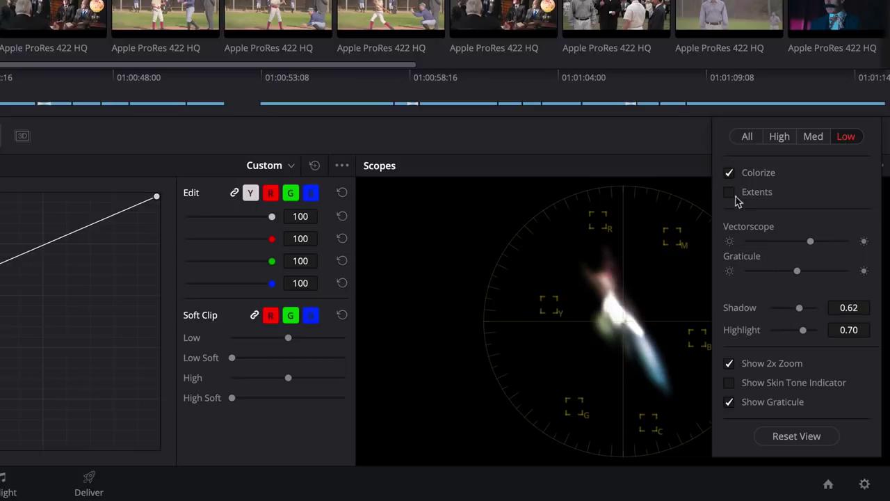
click(705, 142)
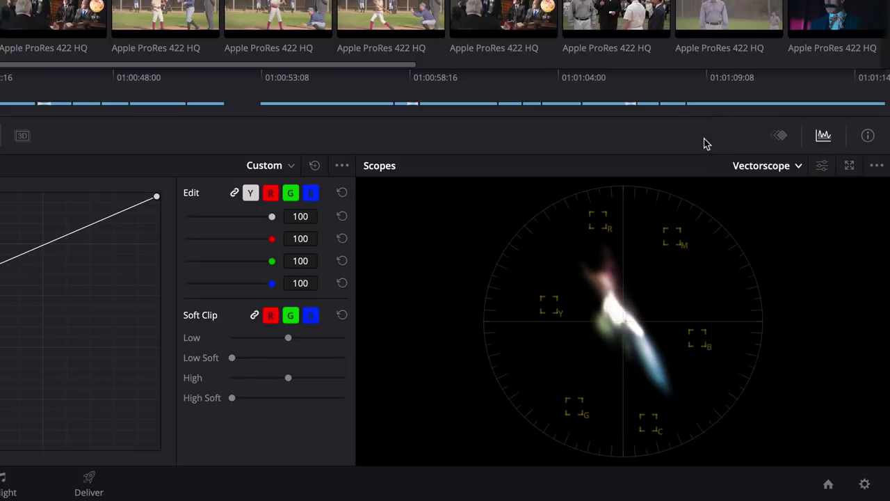
- Switch the scope to CIE 1931 xy
click(798, 167)
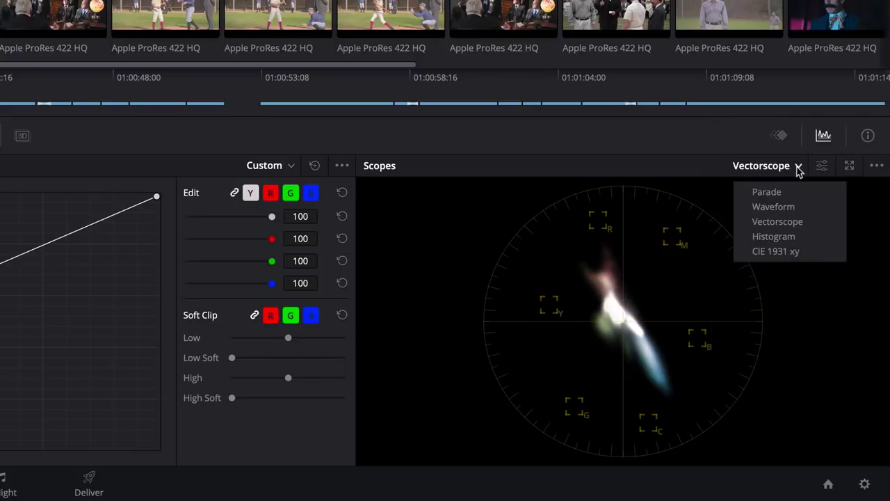
click(780, 254)
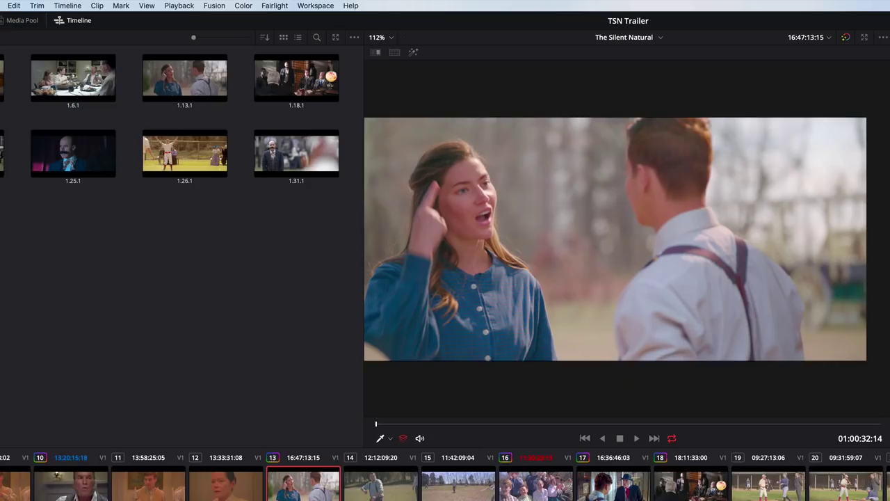
- Isolate the blue channel of clip 13 in the viewer and restore the RGB view
click(146, 6)
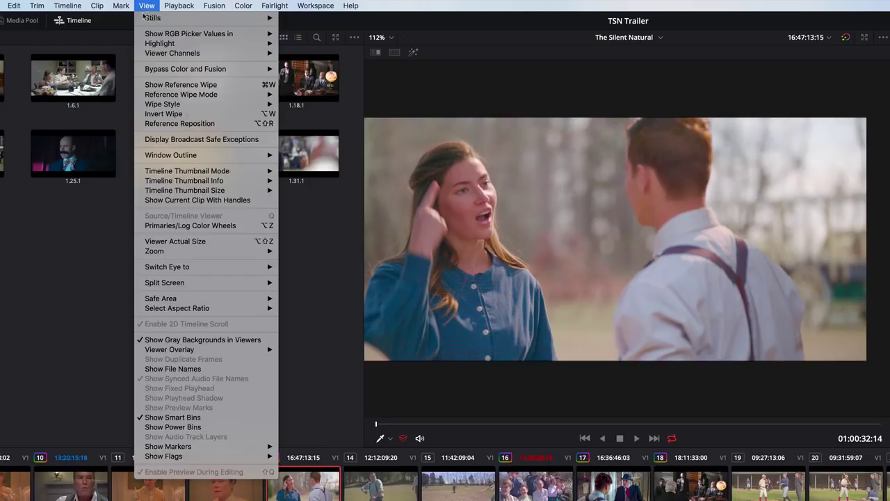
mouse_move(140, 54)
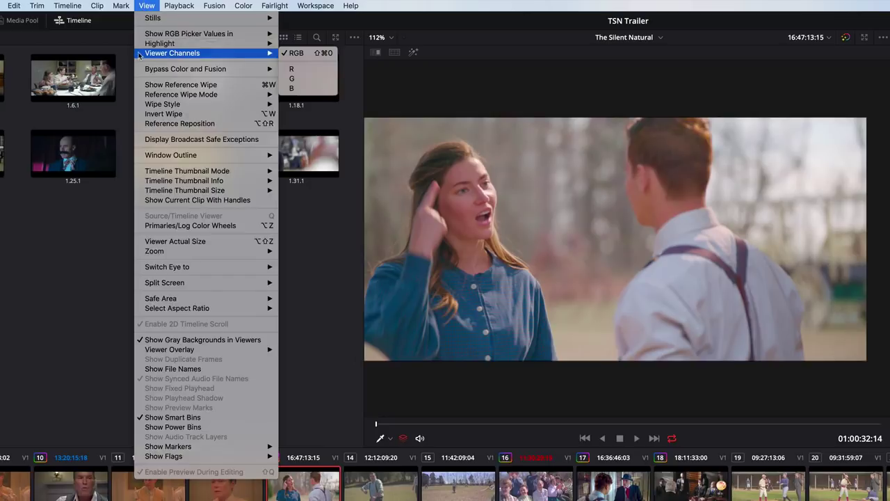
click(302, 89)
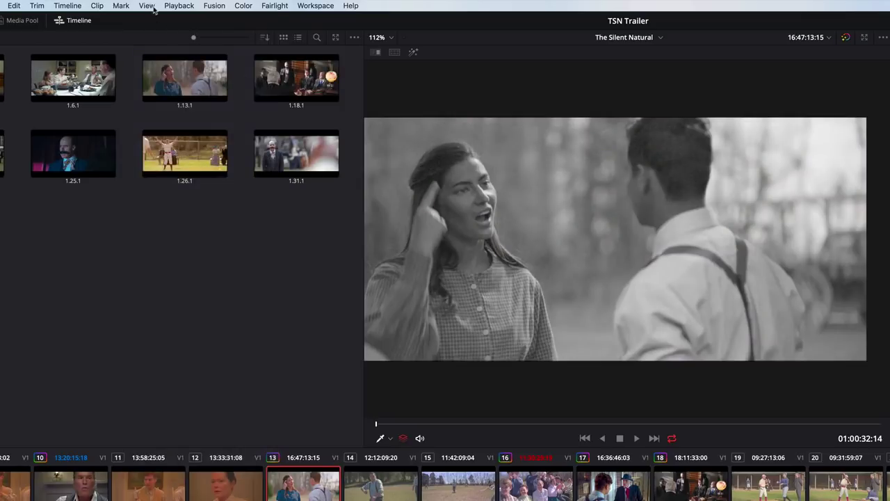
click(153, 7)
mouse_move(150, 54)
click(296, 55)
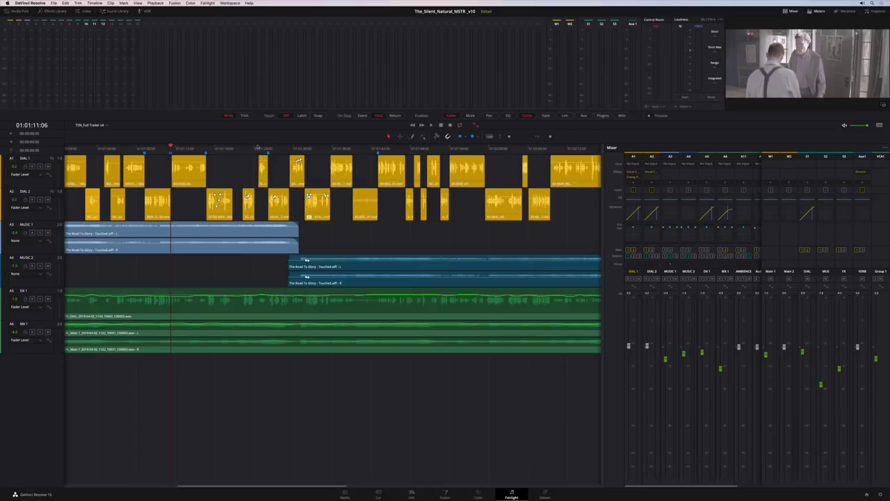
click(207, 3)
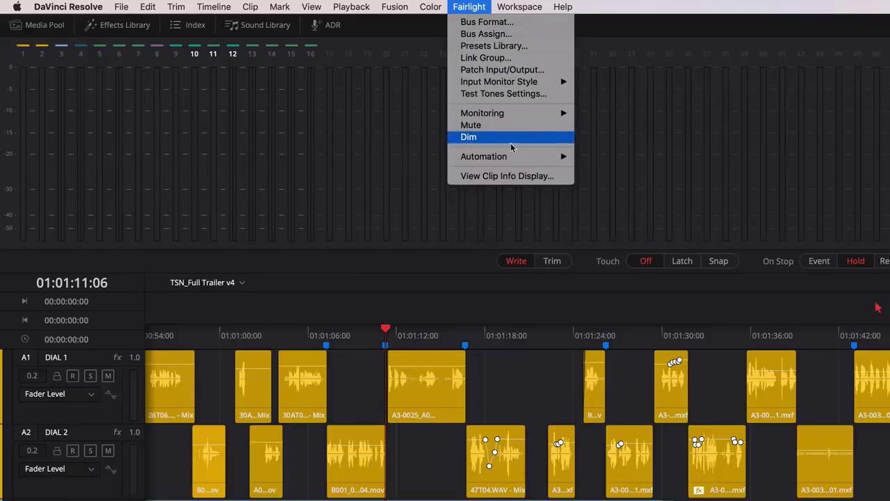
mouse_move(516, 154)
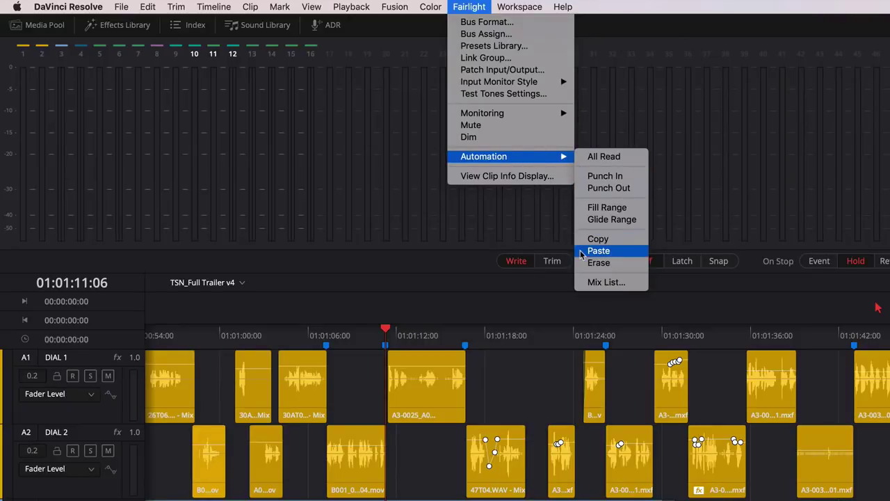
click(564, 286)
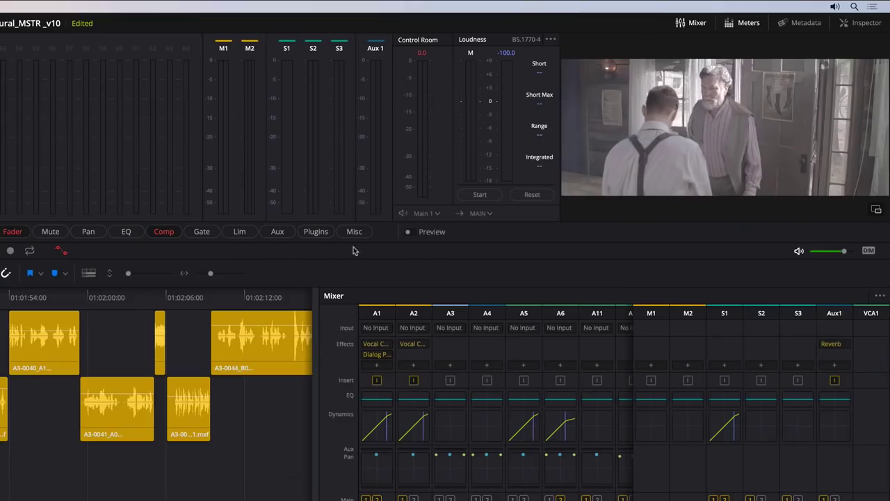
- Toggle the automation Preview mode and play the TSN_Full Trailer v4 timeline
click(409, 234)
key(space)
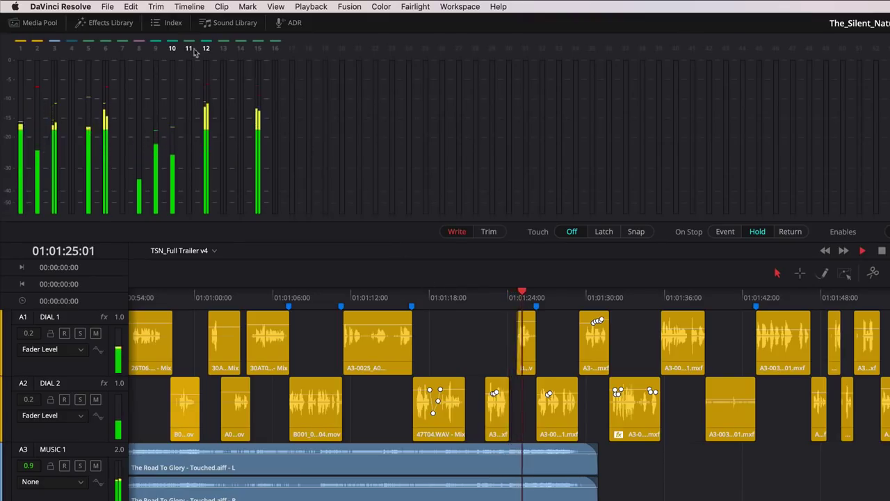
- Open the track index and show the FX bus and VCA Group 1 tracks in the timeline
click(169, 23)
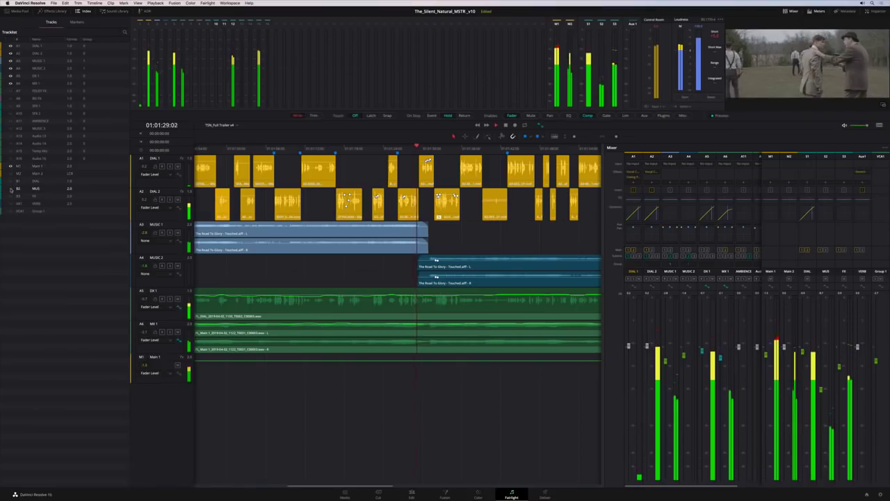
click(10, 196)
click(11, 210)
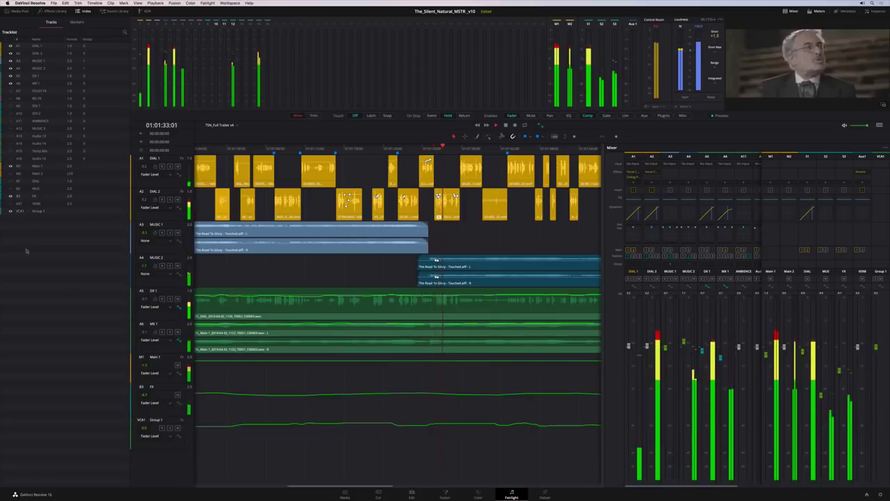
- Display the Fader Level automation for the Main 1 bus and trace the Group 1 automation curve
click(153, 373)
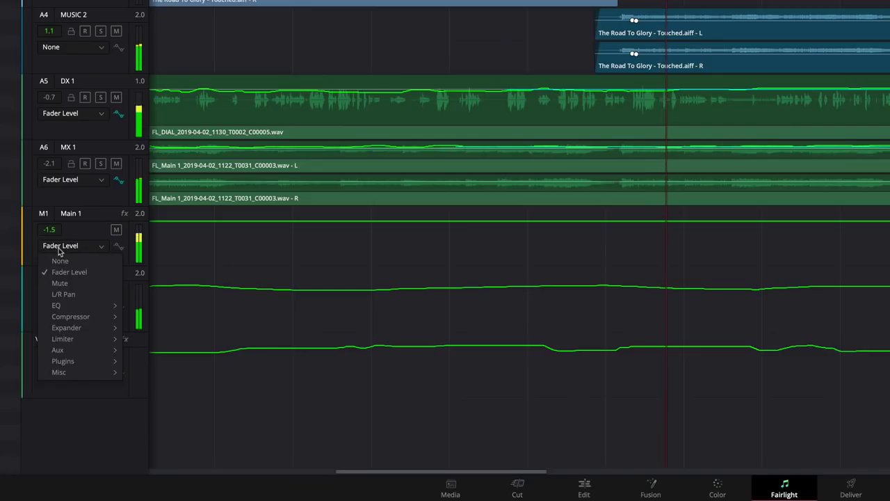
click(84, 275)
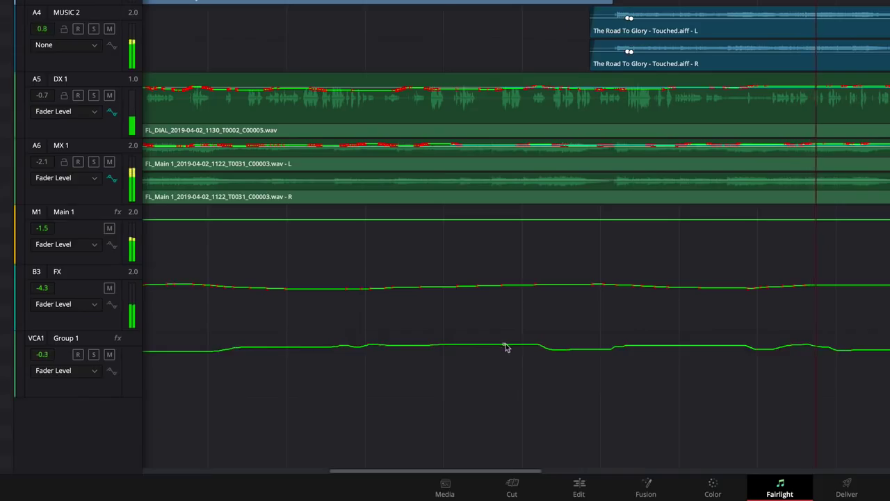
drag(506, 348, 616, 346)
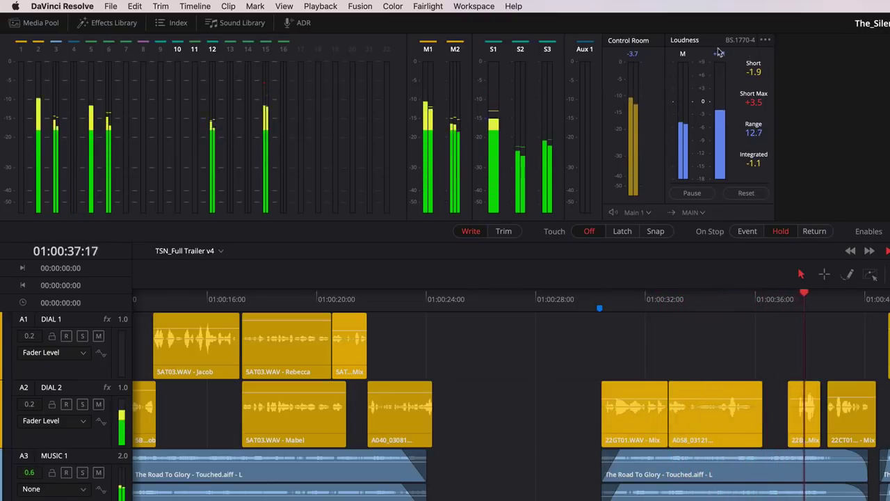
- Set the loudness meter standard to ATSC A/85 and toggle the Loudness History display on the Main 1 track
click(765, 40)
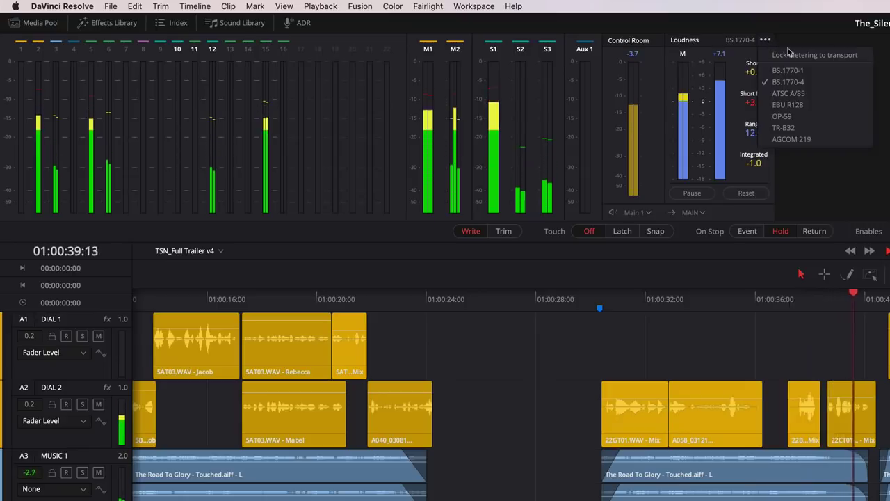
click(843, 95)
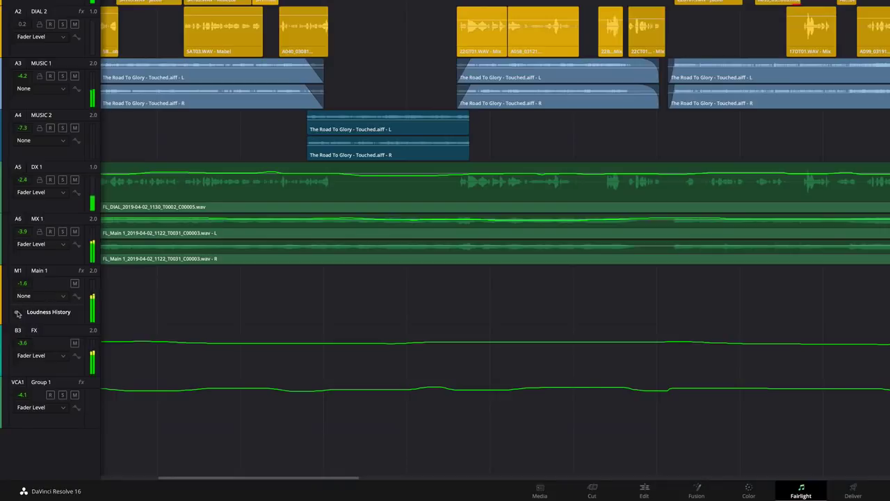
click(18, 313)
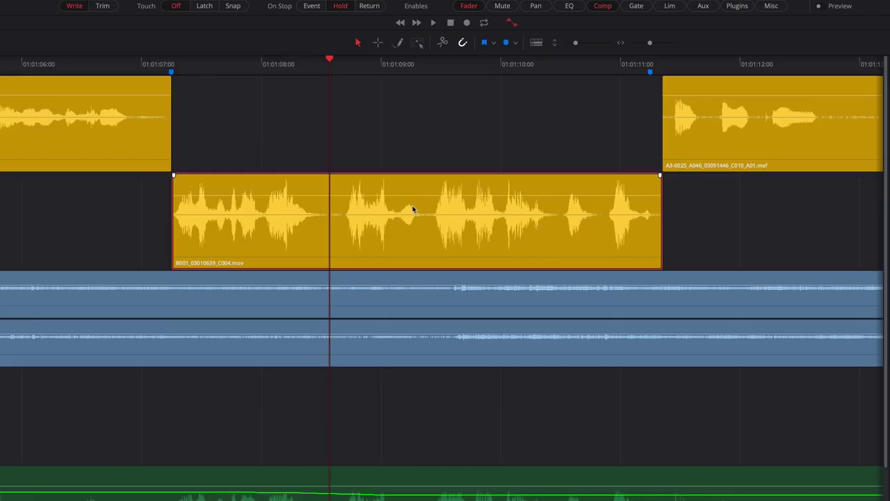
- Normalize the audio level of clip B001_03010639_C004.mov on DIAL 2 using the ATSC A/85 mode
right_click(412, 207)
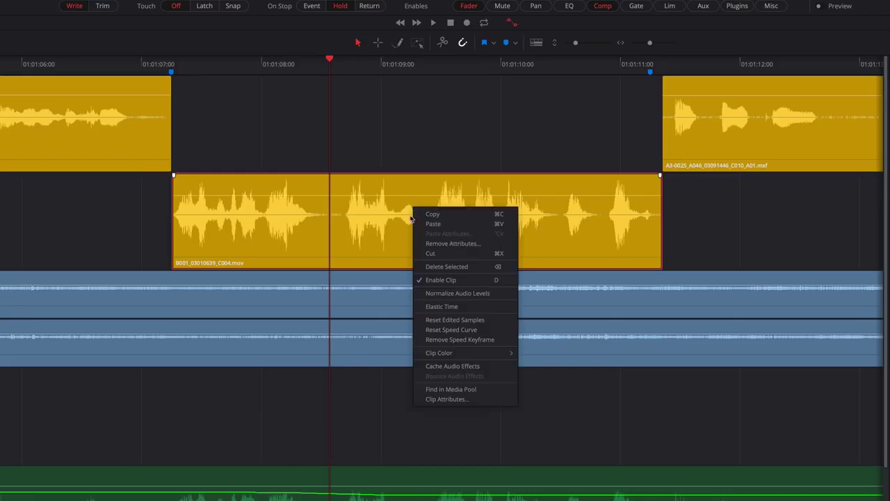
click(418, 295)
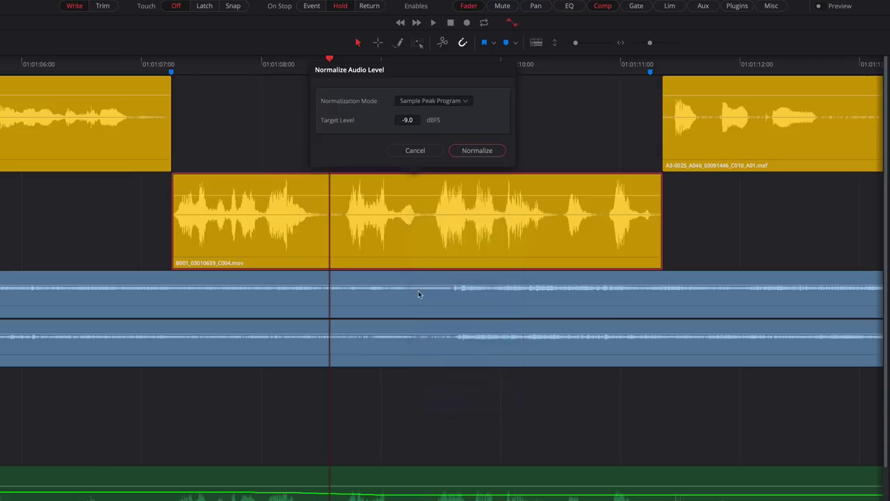
click(459, 103)
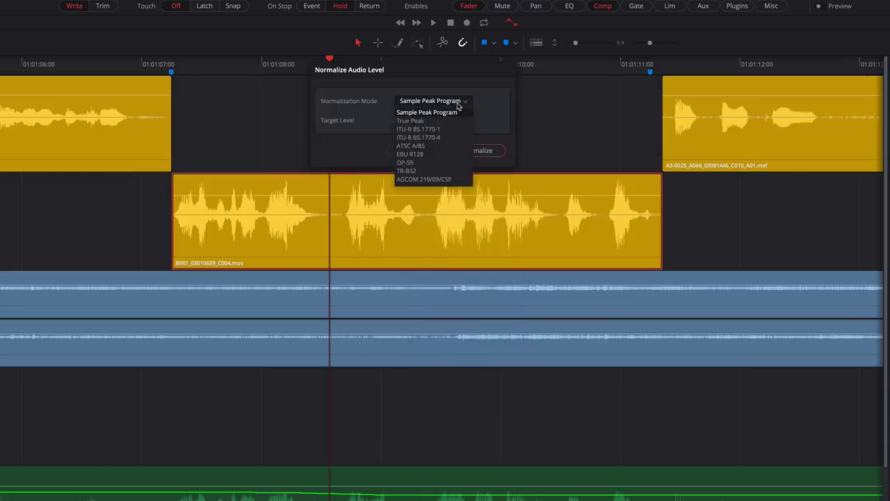
click(457, 146)
click(457, 149)
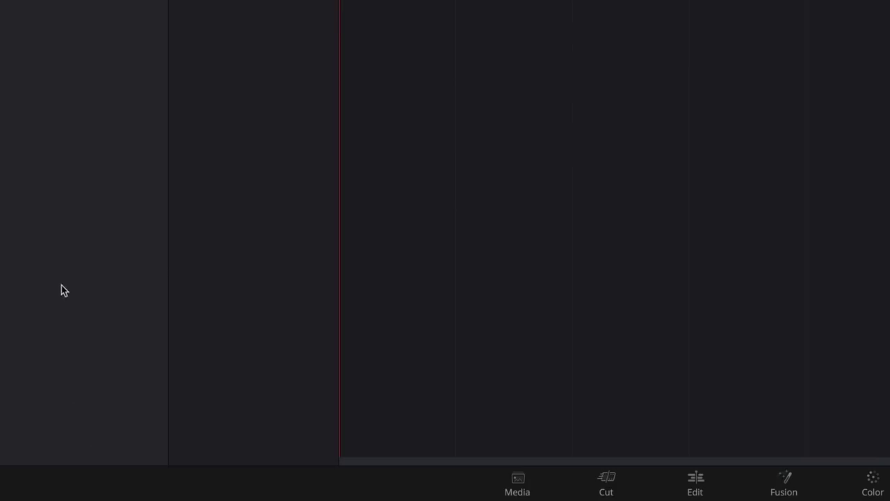
- Import an AAF timeline into the Master bin with automatic project settings and automatic source clip import
right_click(40, 247)
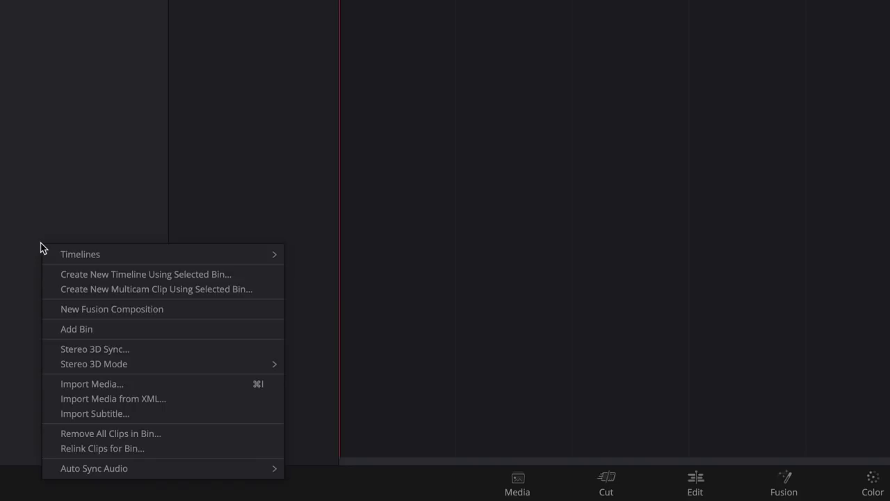
mouse_move(191, 256)
mouse_move(355, 284)
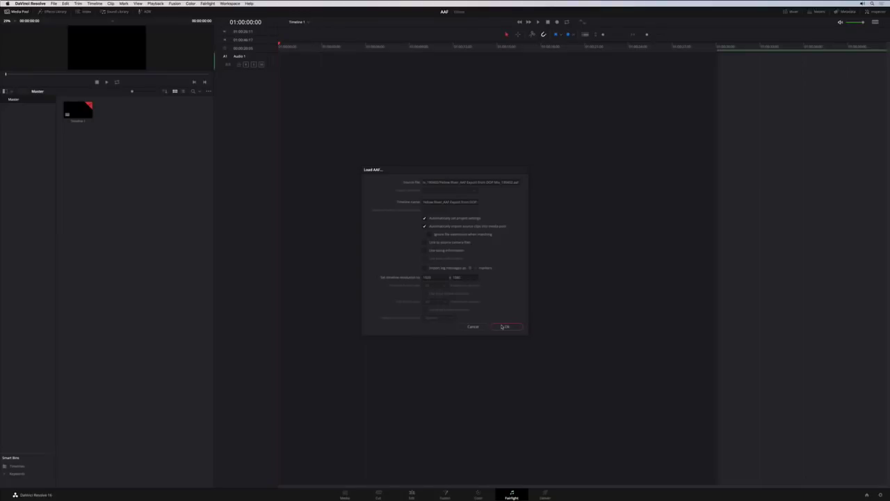
click(503, 326)
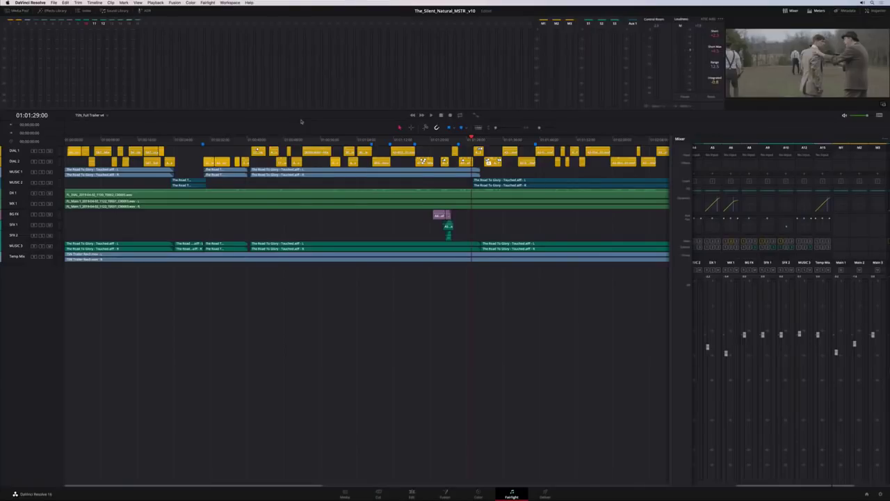
- Enable Dolby Atmos in the Fairlight section of the project settings and save
key(shift+9)
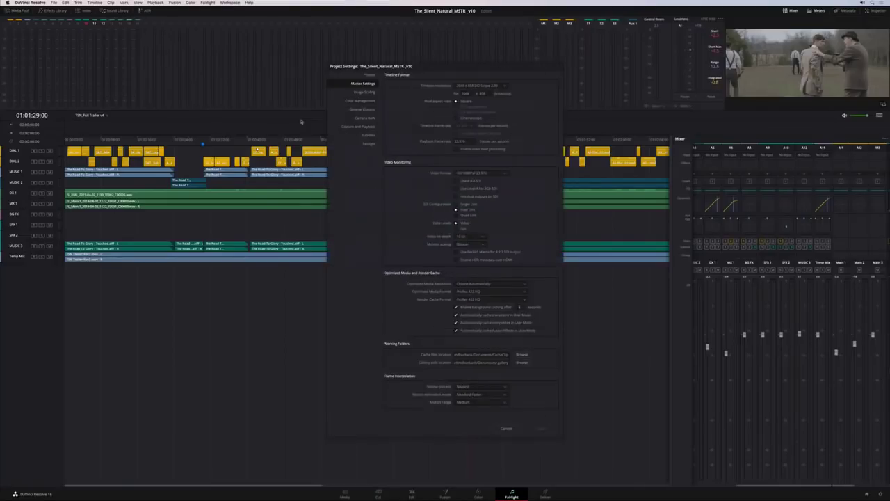
click(365, 144)
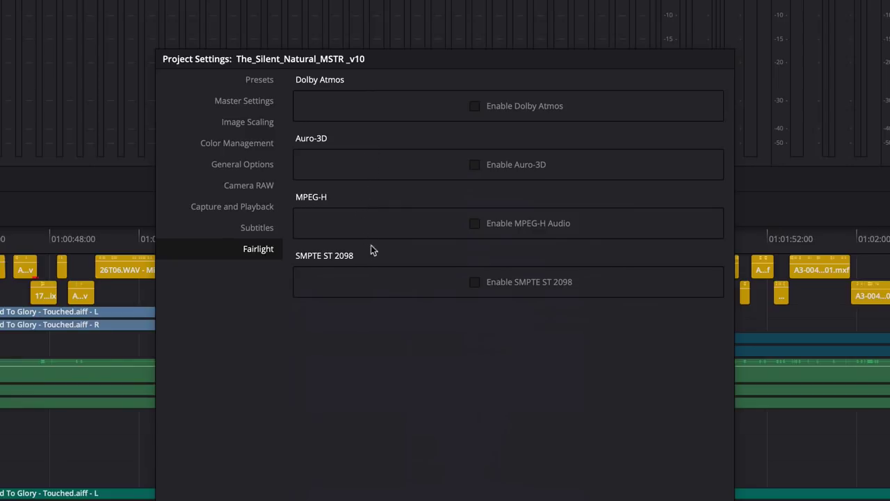
click(475, 107)
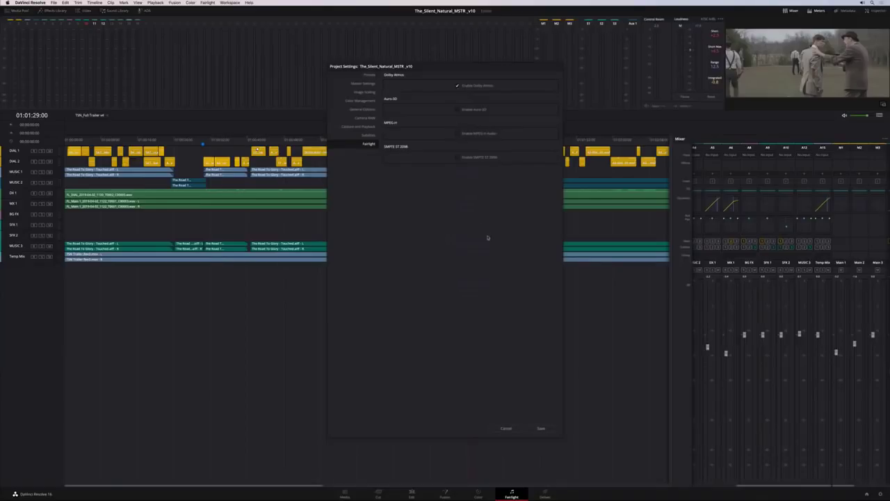
click(541, 429)
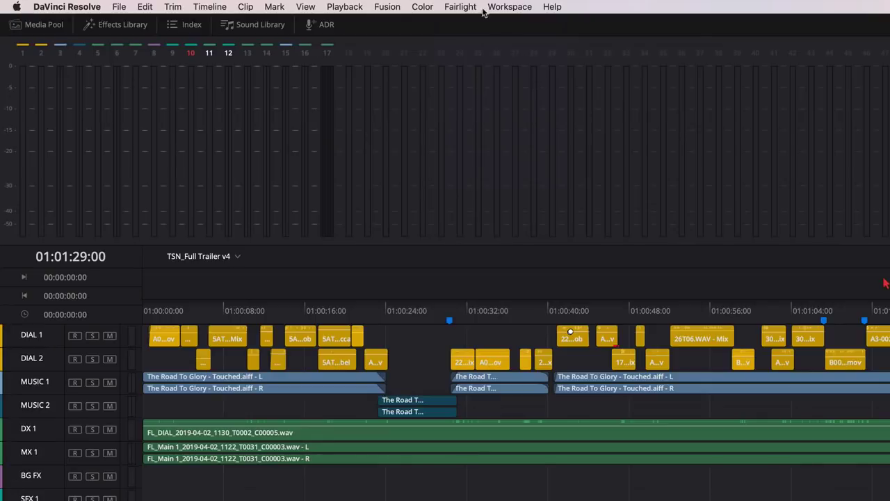
- Set the Main 3 bus format to Dolby Atmos 7.1.2
click(208, 3)
click(213, 11)
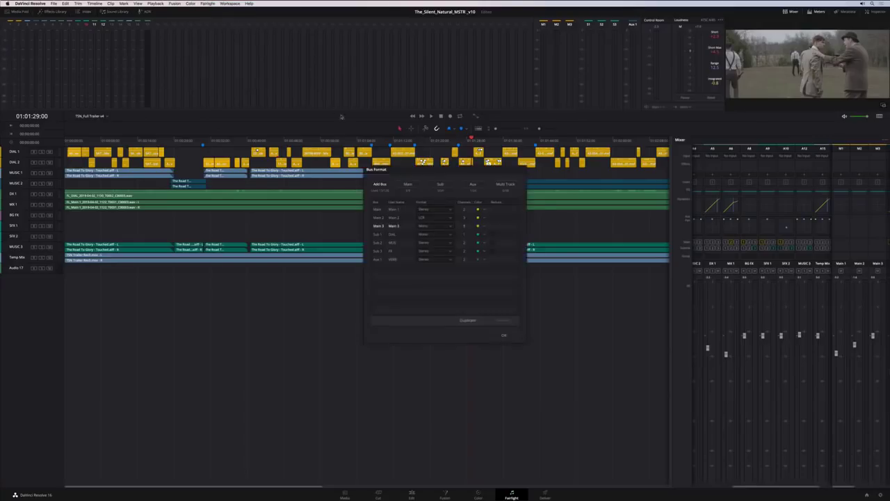
click(447, 227)
drag(452, 234, 451, 260)
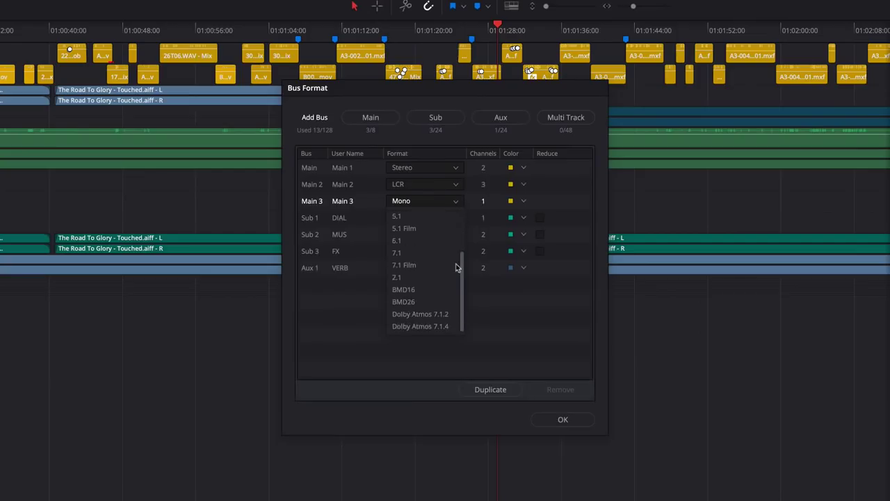
click(453, 314)
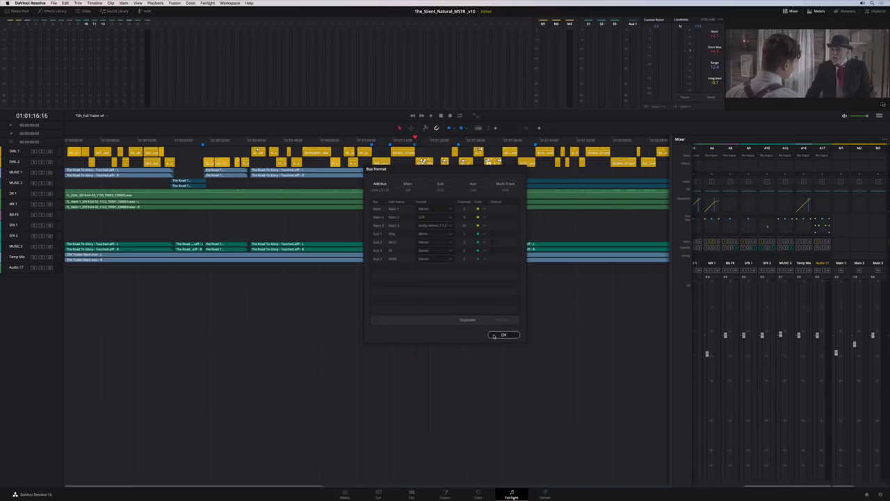
click(562, 420)
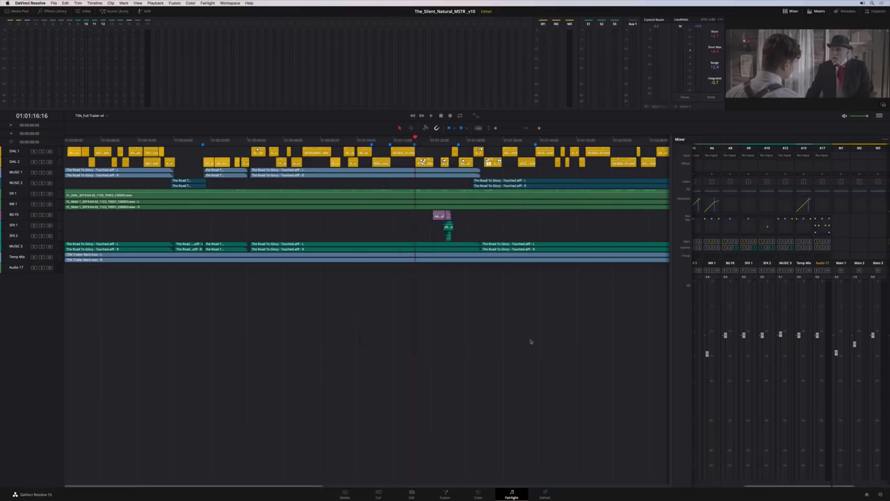
- Open the audio panner for SFX 2 and move its position forward and slightly right in the Top view
double_click(766, 235)
mouse_move(295, 406)
mouse_down()
mouse_move(307, 398)
mouse_move(302, 408)
mouse_move(292, 396)
mouse_move(301, 391)
mouse_up()
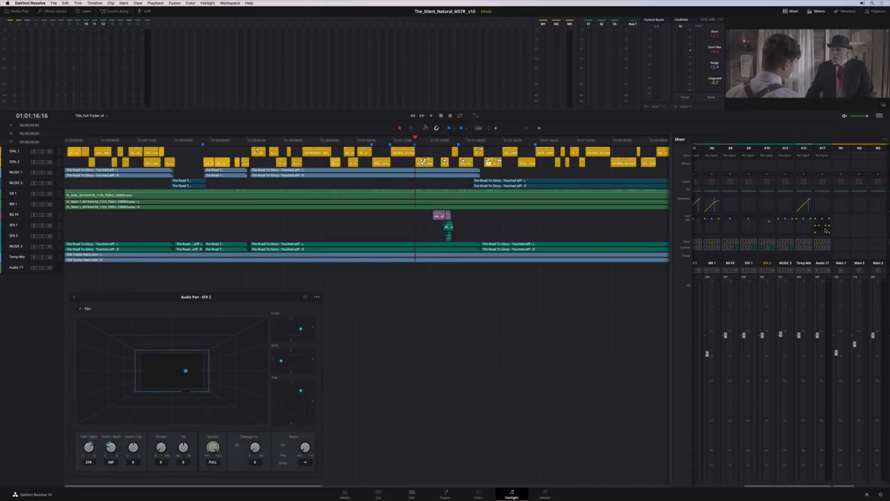
- Open the Spaceview Scope and adjust the Rotate control in the Audio 17 panner
click(207, 3)
mouse_move(230, 51)
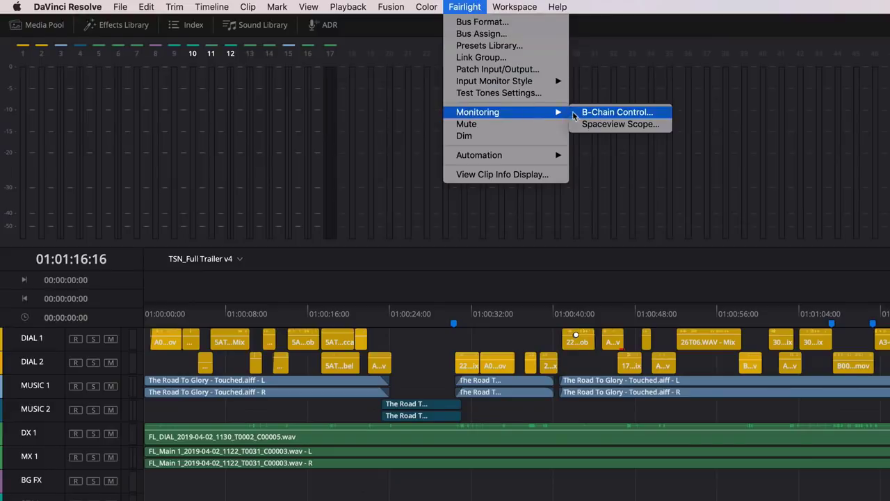
click(619, 123)
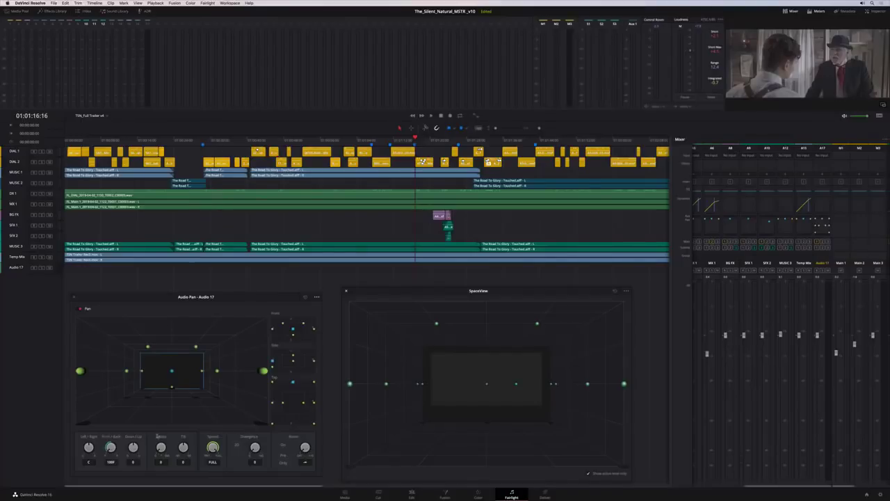
drag(159, 436, 161, 471)
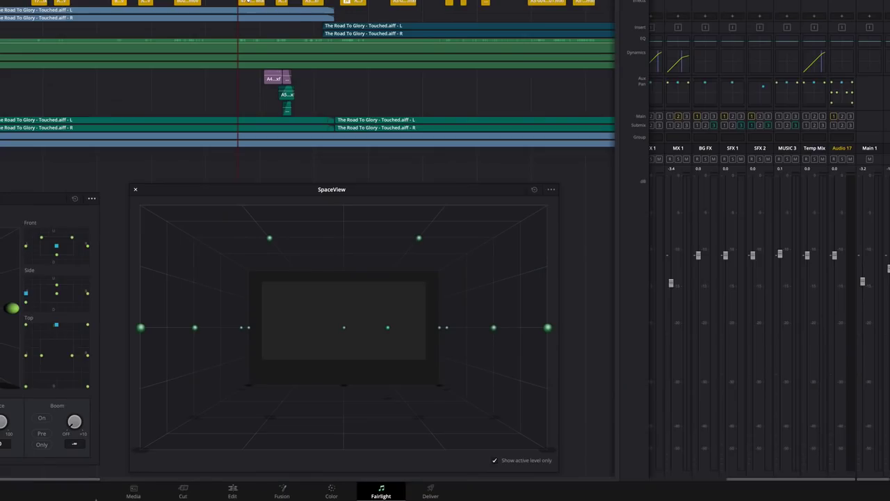
- Turn off Show active level only in SpaceView and pan SFX 2 left of centre, soloing it temporarily during the adjustment
click(495, 460)
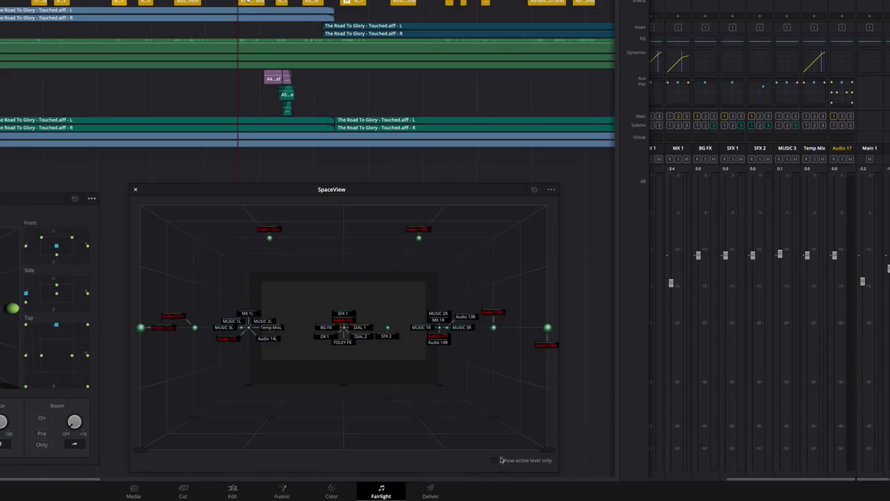
drag(763, 88, 755, 104)
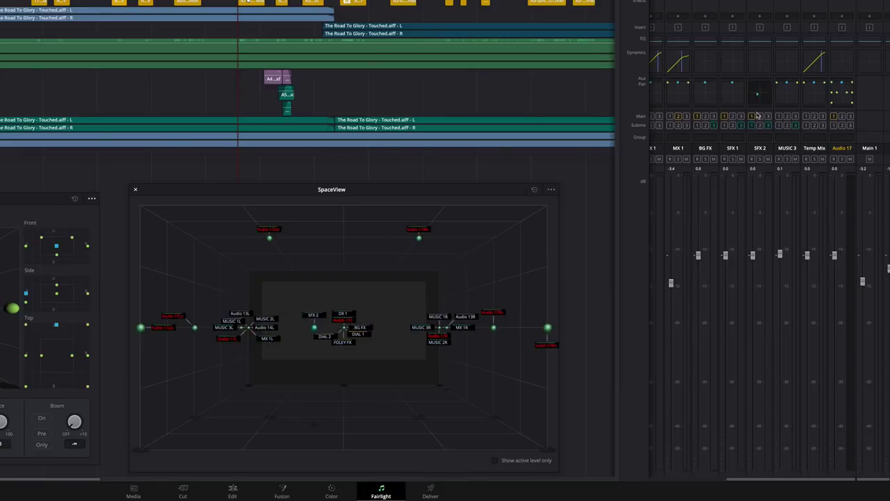
click(761, 159)
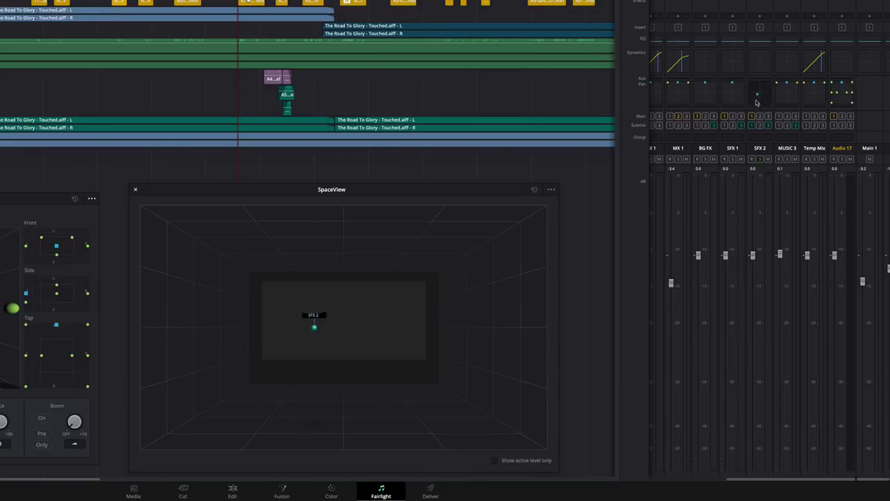
drag(758, 108, 759, 94)
click(761, 159)
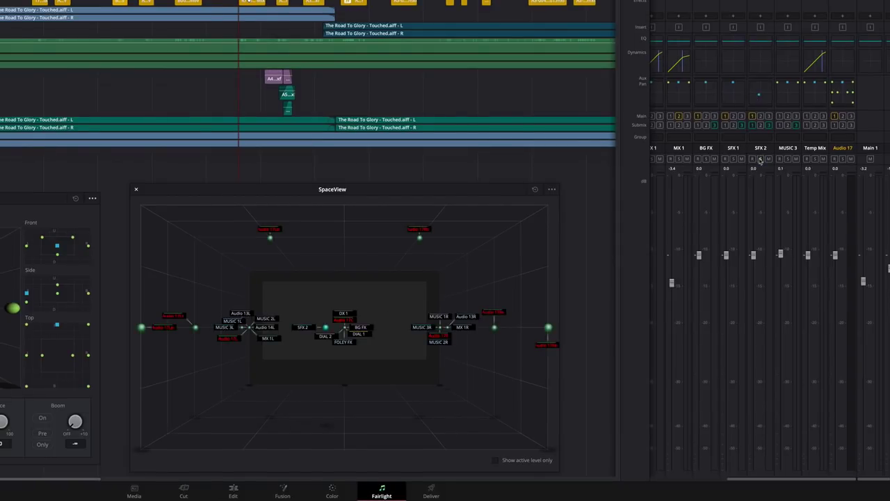
- Play the timeline and limit SpaceView to tracks with active level
key(space)
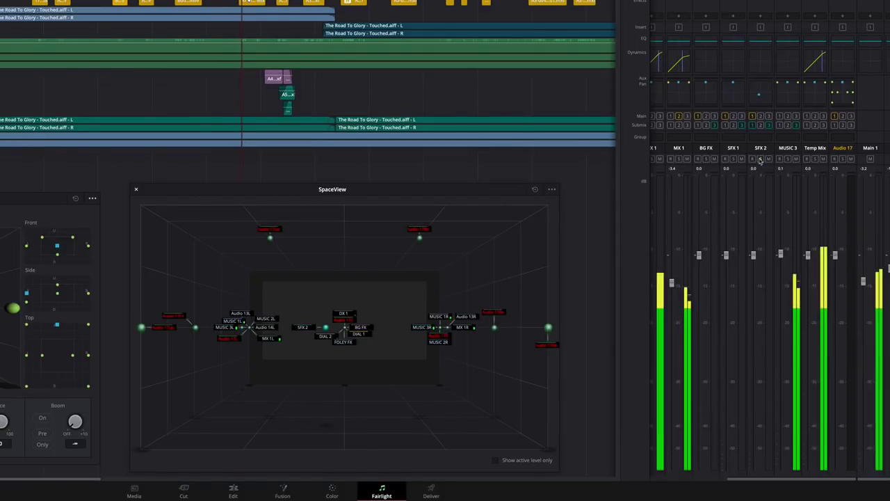
click(496, 460)
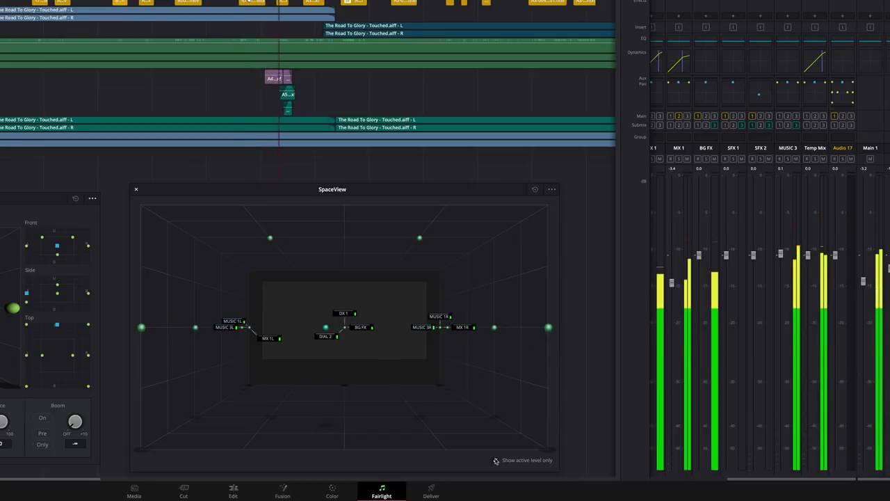
- Open B-Chain Control, play the timeline briefly, then enable the Stereo chain with the Top and Centre groups soloed
click(279, 3)
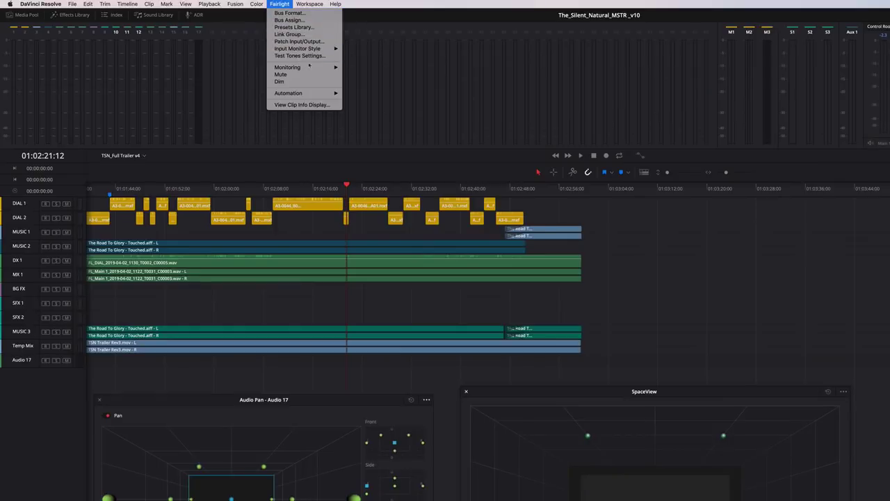
mouse_move(310, 67)
click(351, 70)
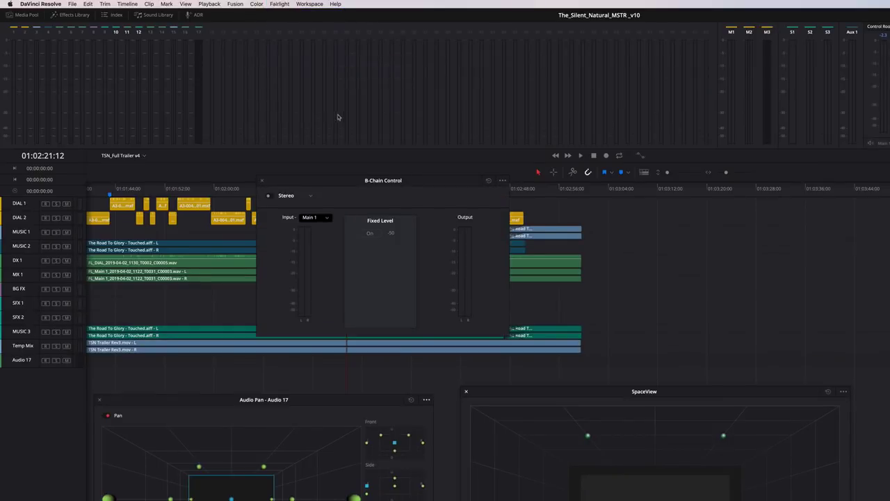
key(space)
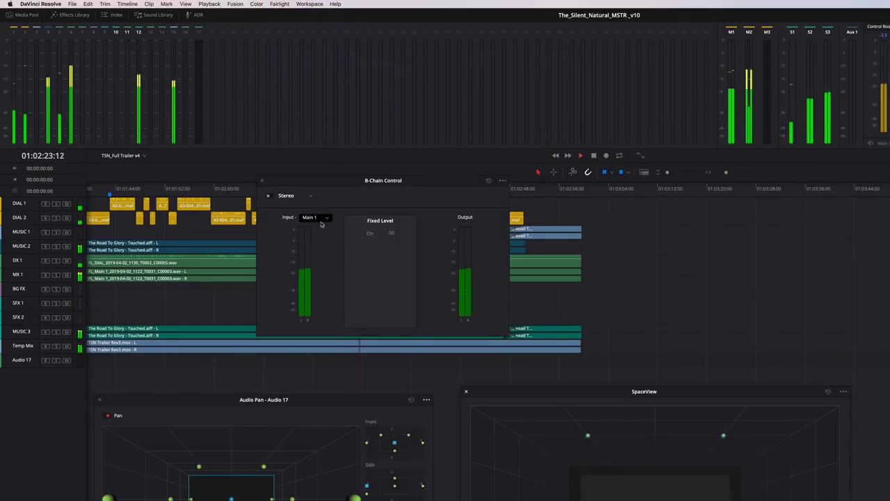
key(space)
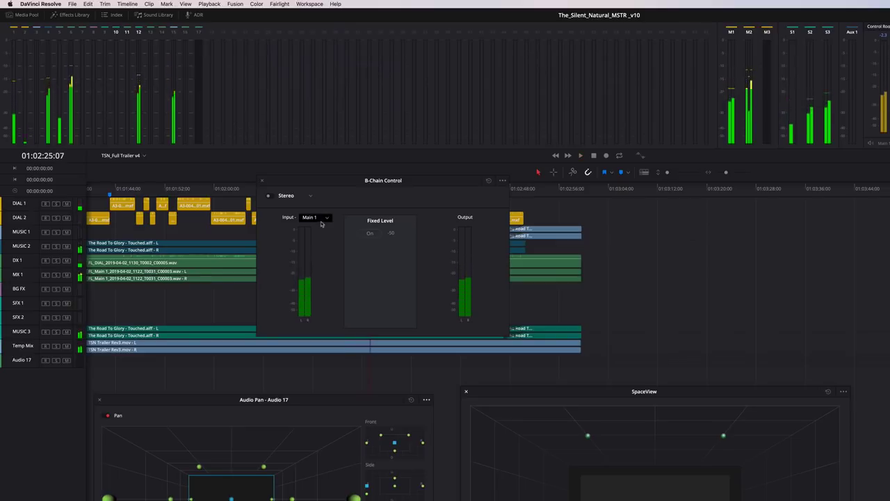
click(272, 195)
click(363, 231)
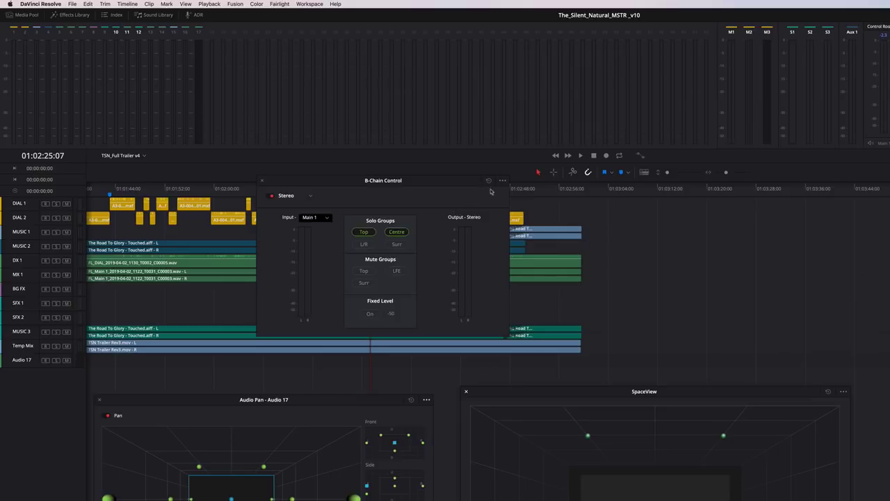
- Select the 5.1 setting in B-Chain setup and confirm the dialog
click(503, 183)
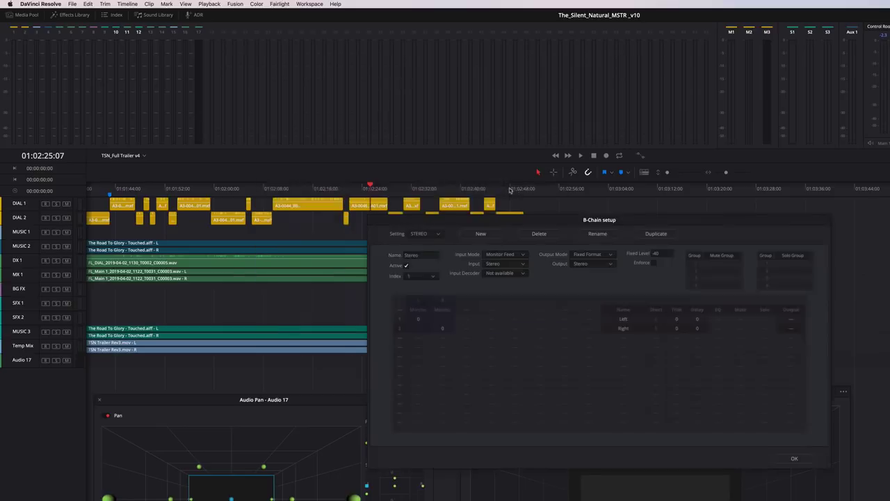
click(435, 243)
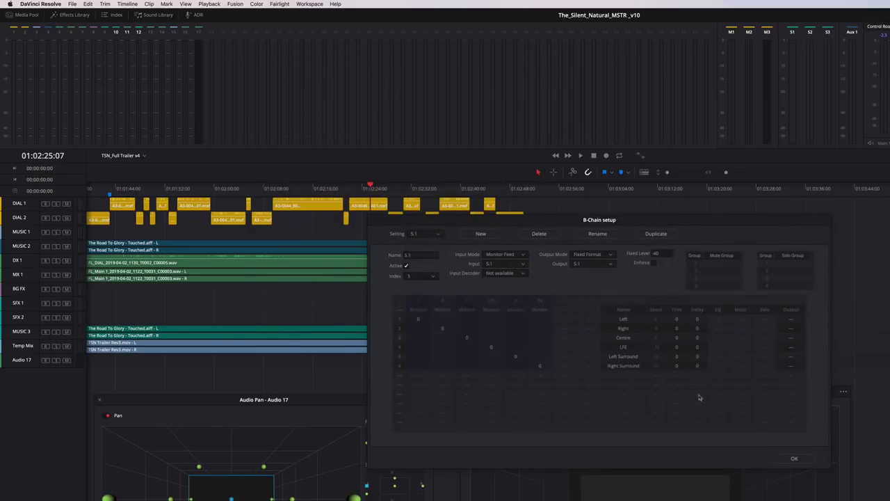
click(793, 458)
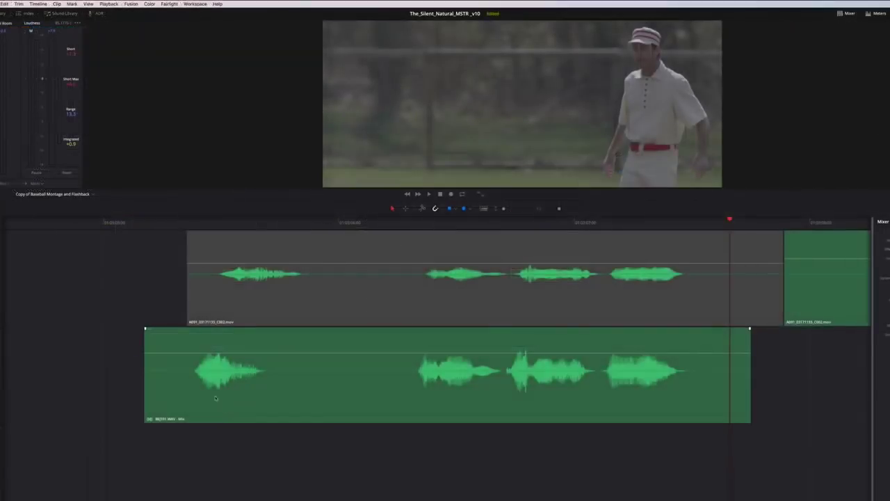
- Enable elastic retiming on the lower dialogue clip and shift the keyframe before its third word slightly to match the upper clip
right_click(171, 361)
click(173, 425)
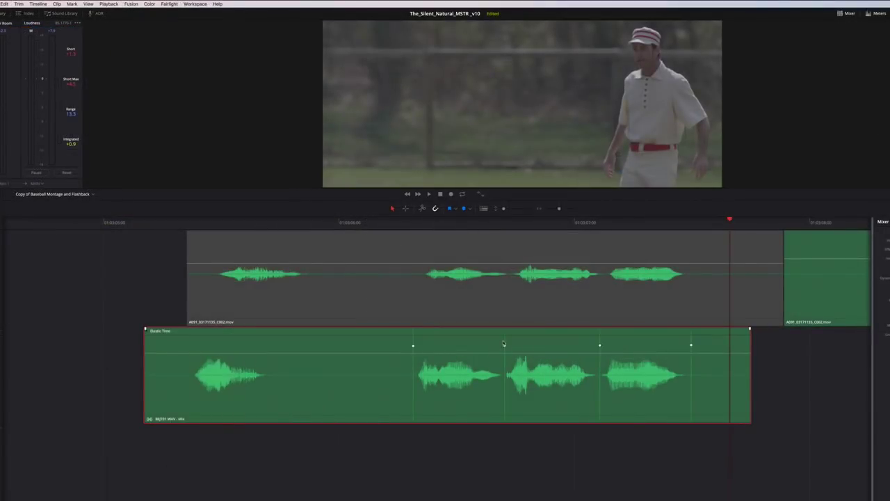
drag(509, 341, 519, 341)
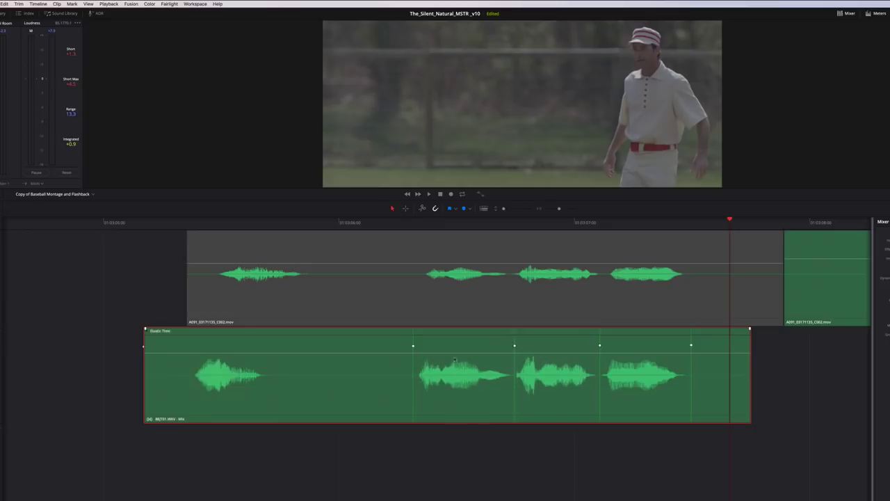
- Add elastic keyframes around the lower clip's first word, stretch it to match the upper waveform, and play the result
click(287, 358)
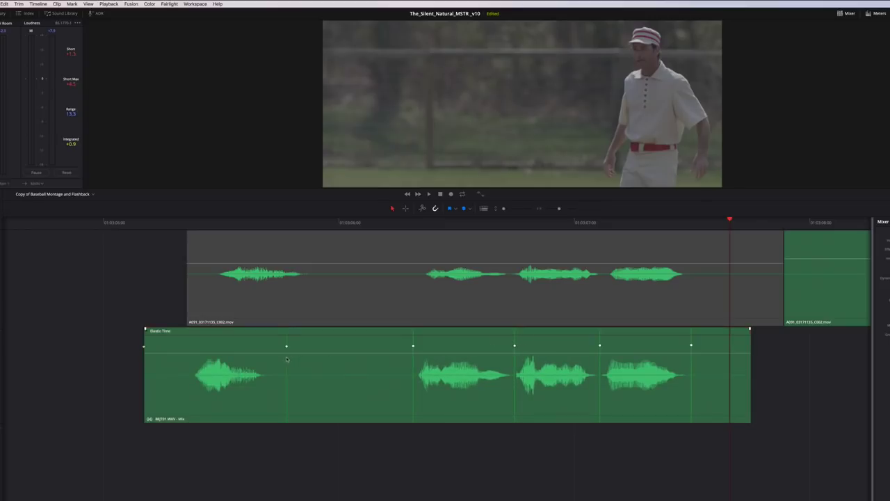
click(189, 359)
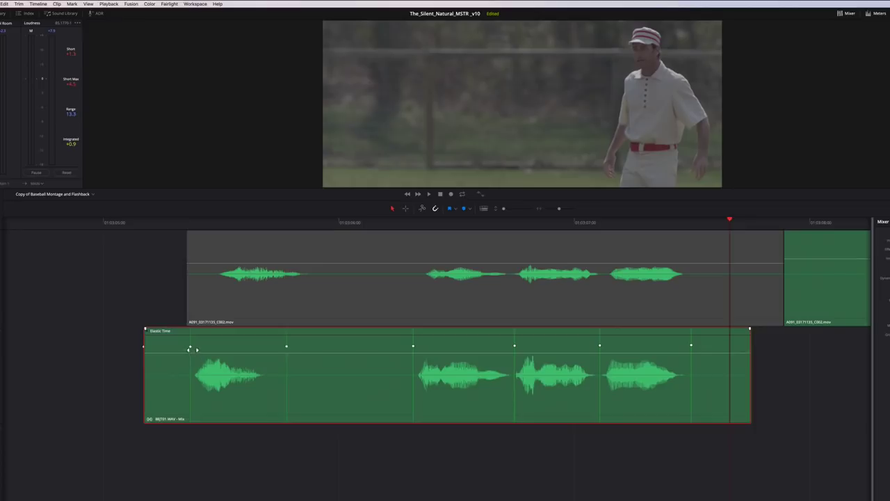
drag(194, 346, 221, 345)
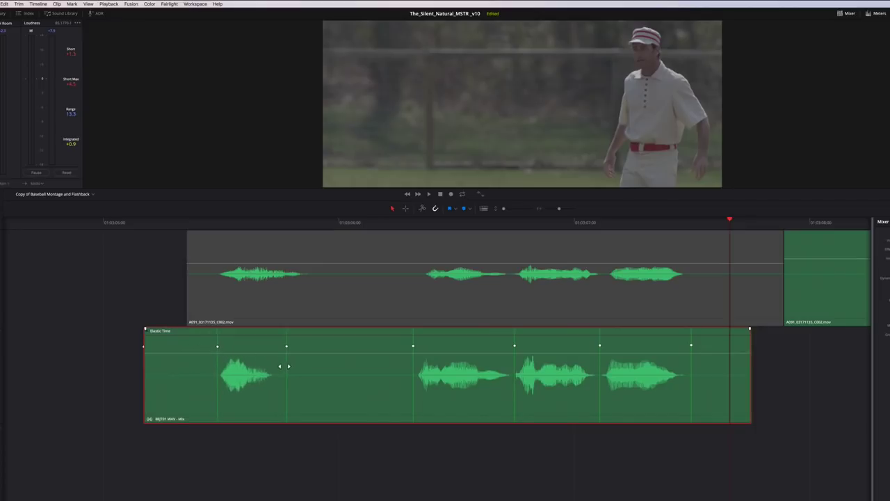
mouse_move(283, 366)
mouse_down()
mouse_move(270, 366)
mouse_move(301, 366)
mouse_up()
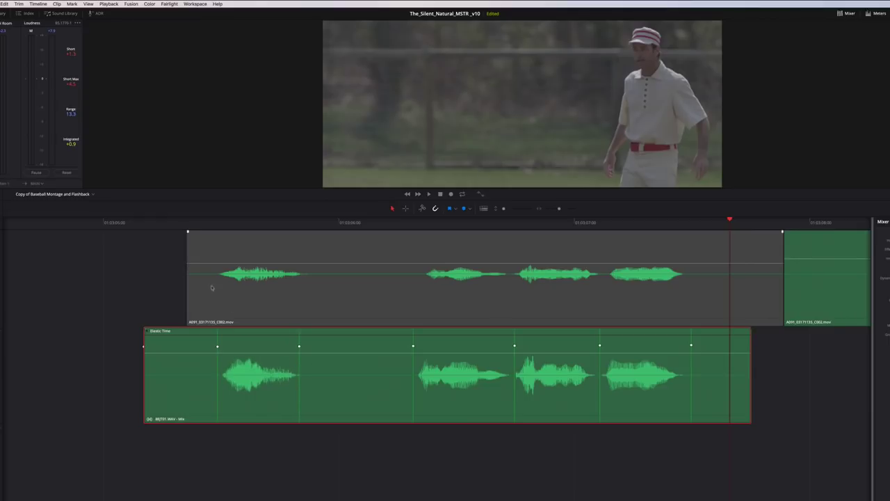
click(134, 222)
key(space)
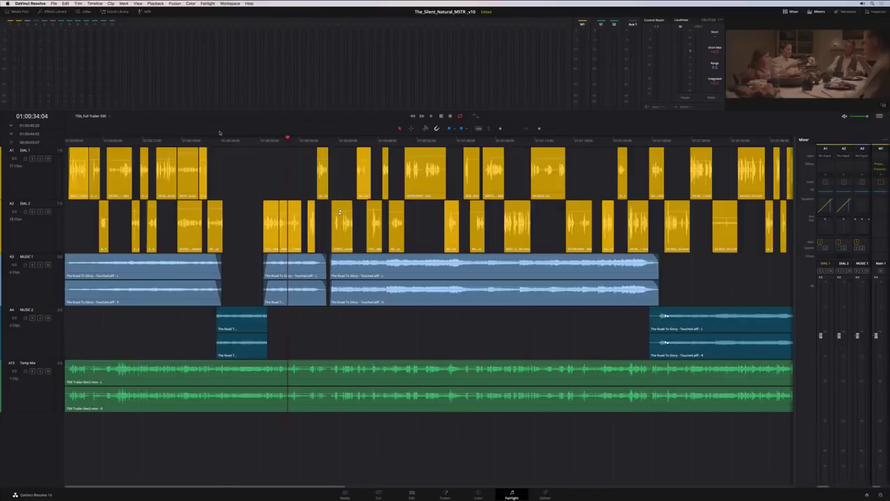
- Open the Effects Library and the DIAL 2 equalizer, and adjust the band 4 point and a low-frequency band point
click(55, 11)
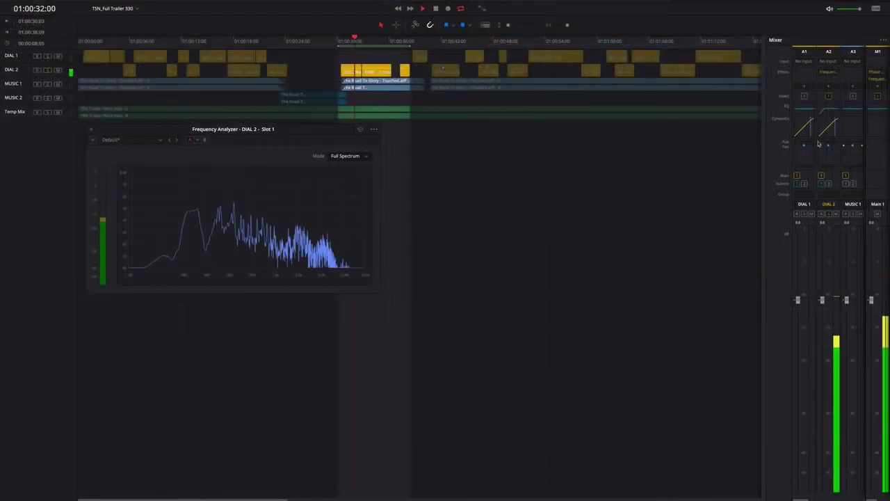
click(827, 110)
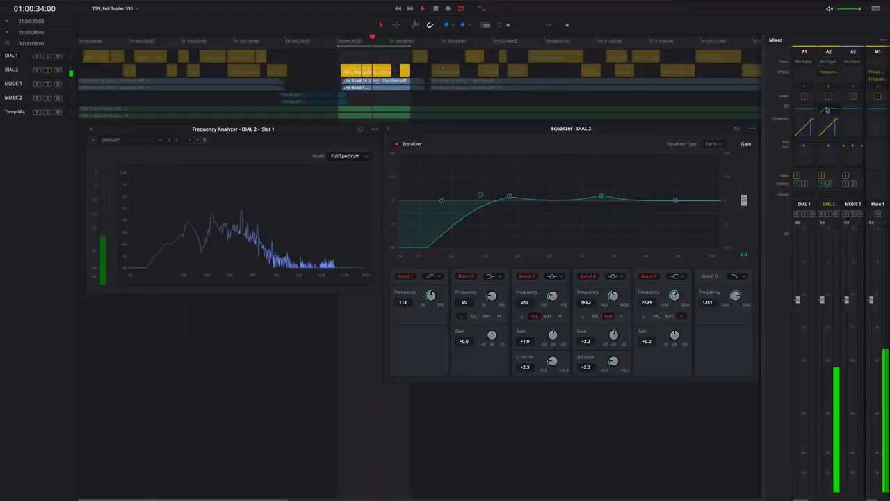
mouse_move(601, 196)
mouse_down()
mouse_move(560, 192)
mouse_move(606, 205)
mouse_up()
drag(488, 199, 512, 199)
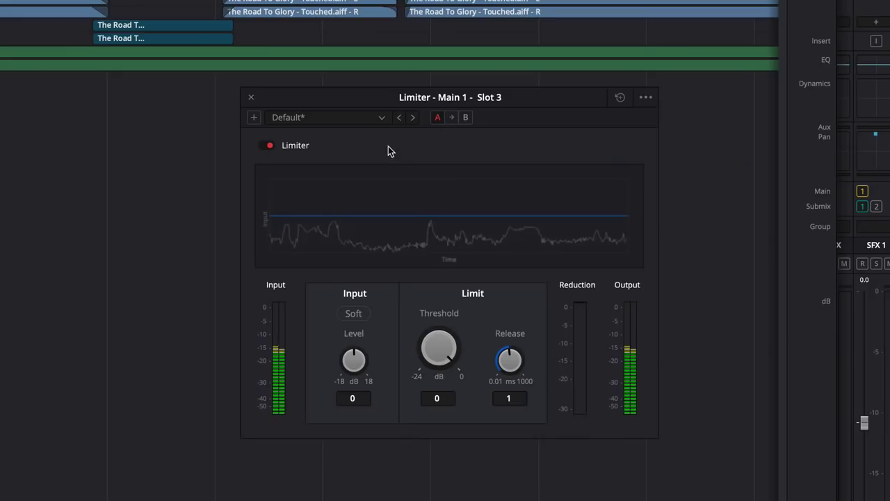
- Show the available presets of the Limiter on Main 1
click(381, 118)
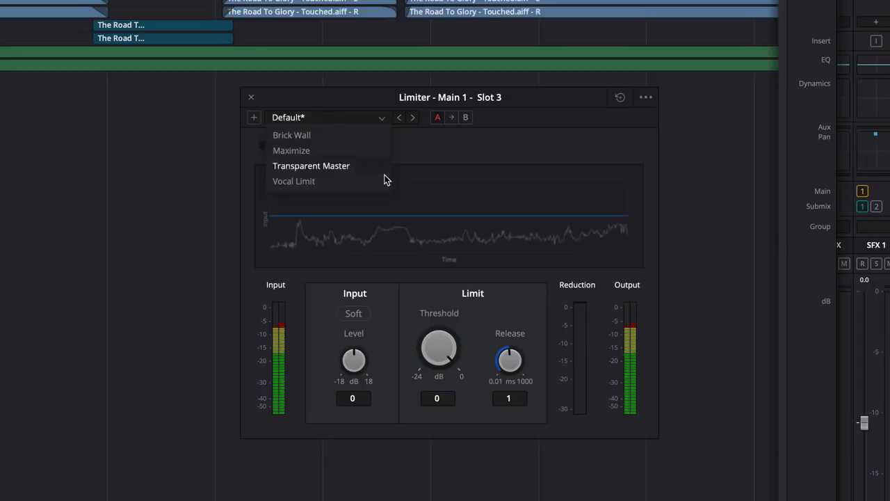
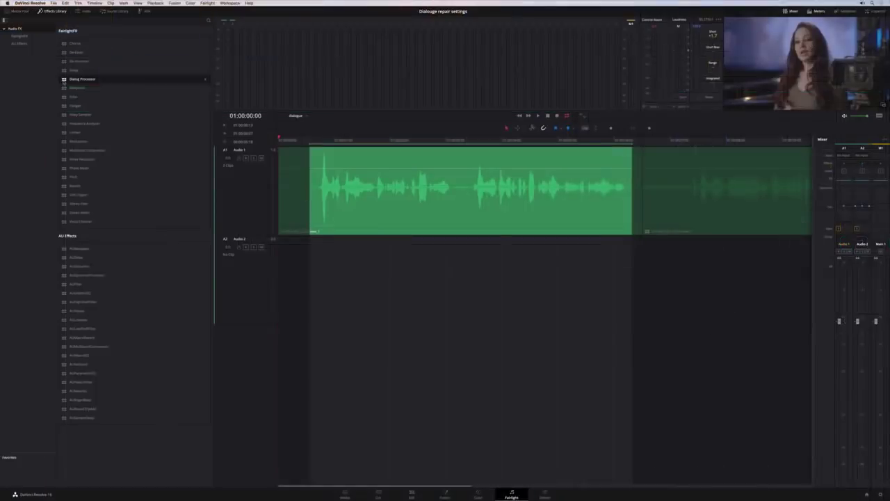
- Apply the Dialog Processor effect to the first clip on Audio 1 and start playback
drag(184, 162, 366, 207)
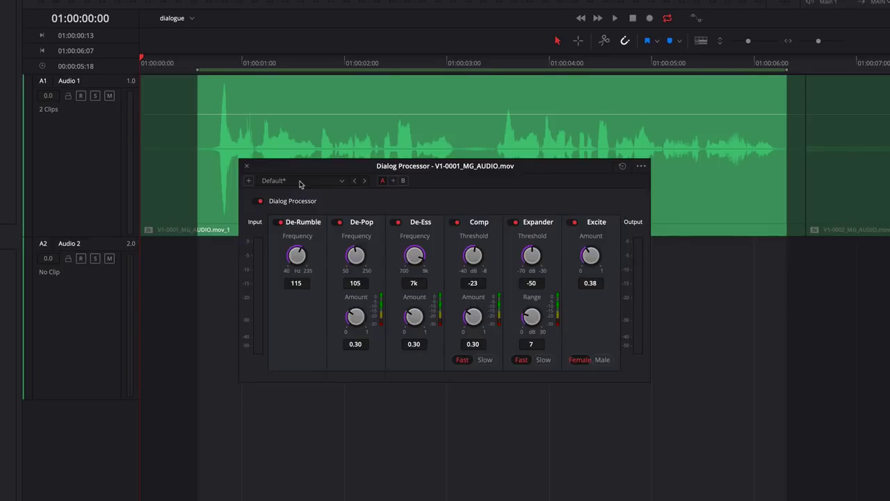
key(space)
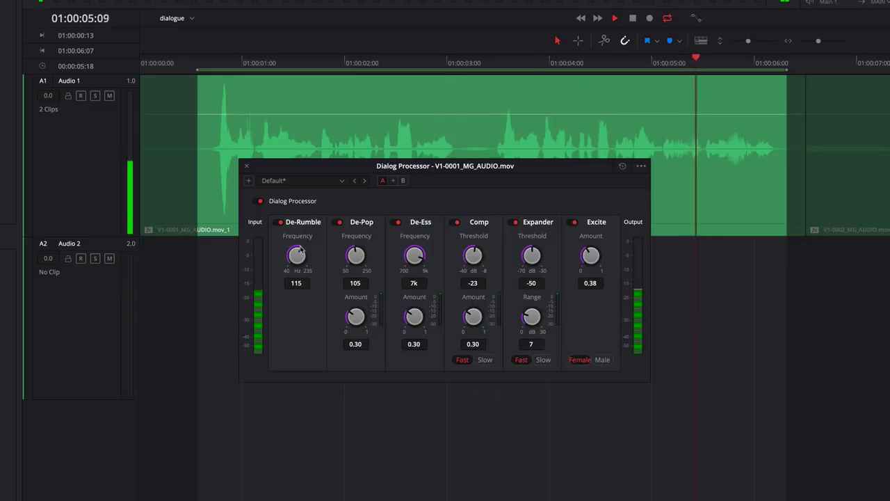
- Set the Dialog Processor's De-Rumble frequency to 87 Hz, and De-Pop to frequency 80 and amount 0.34
mouse_move(299, 260)
mouse_down()
mouse_move(216, 272)
mouse_move(288, 258)
mouse_up()
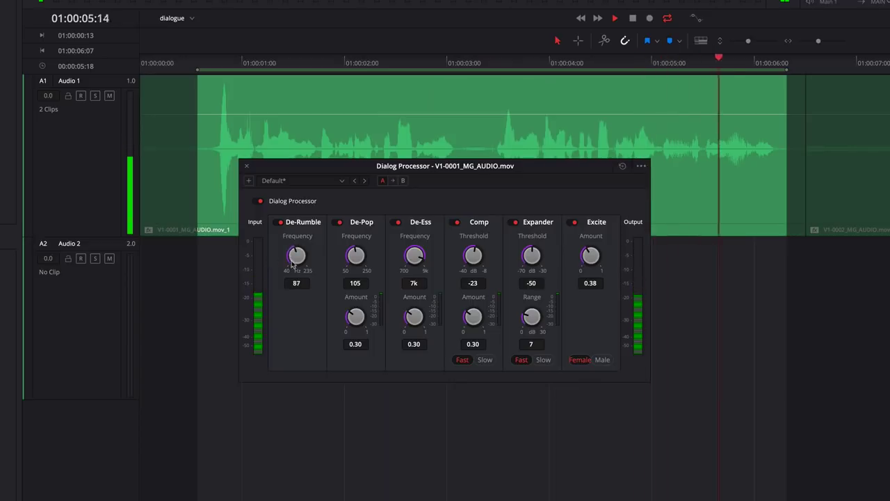
drag(354, 256, 336, 259)
drag(349, 318, 350, 324)
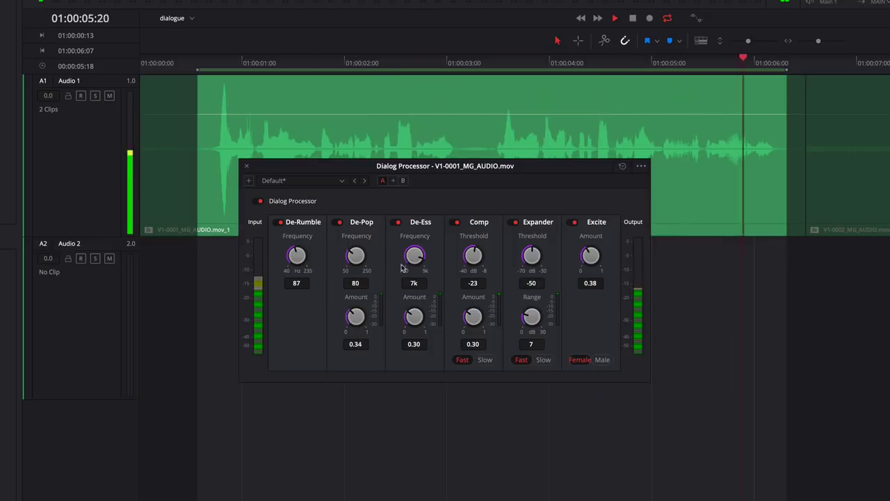
- Set De-Ess to frequency 5.06k and amount 0.54, and Comp to threshold -29.4 dB and amount 0.47
drag(413, 255, 343, 271)
drag(388, 259, 400, 264)
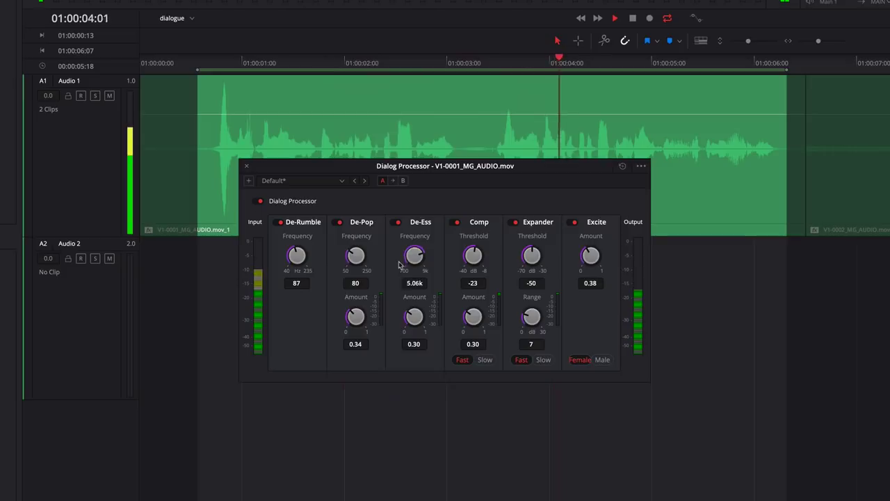
drag(413, 318, 429, 309)
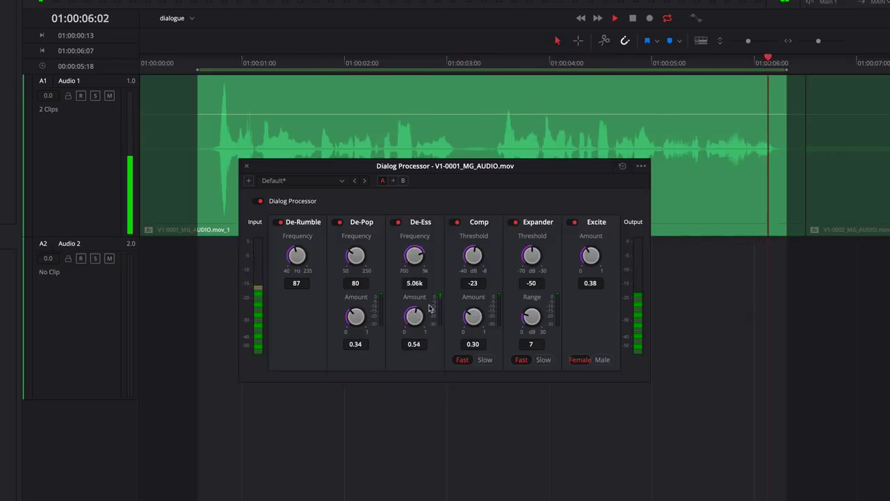
drag(474, 255, 445, 279)
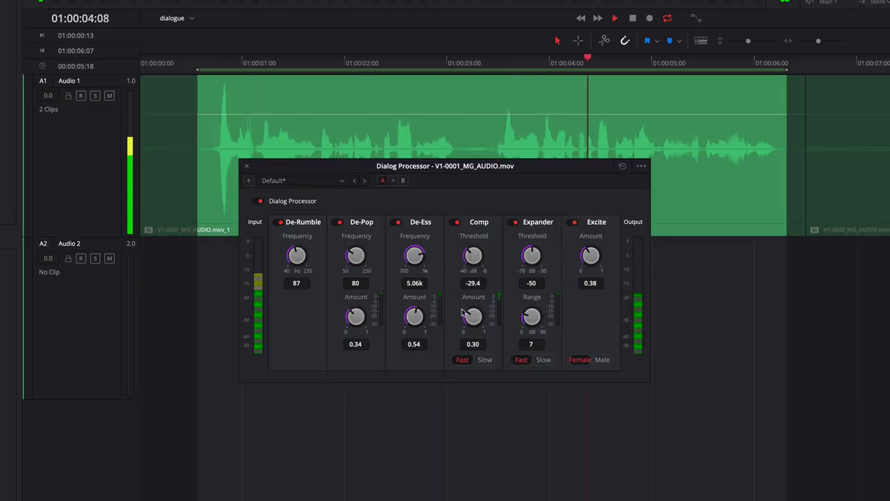
drag(472, 317, 479, 313)
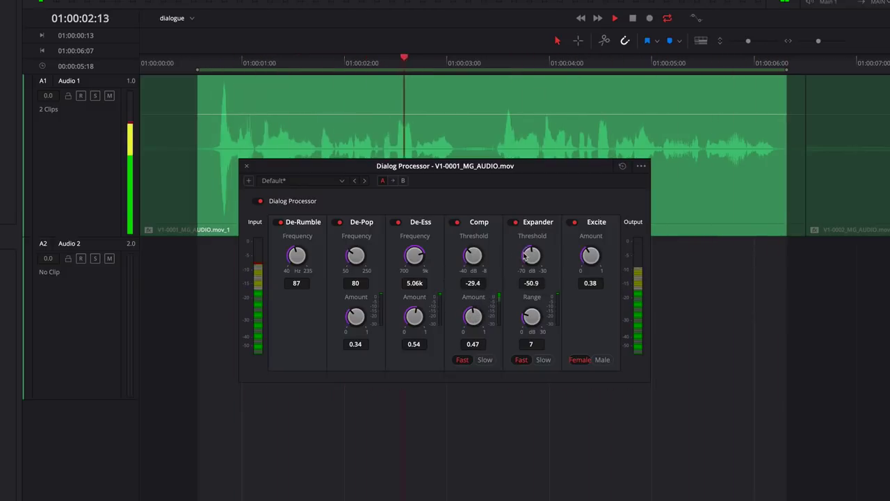
- Set the Expander to threshold -50.9 dB and range 9.4 dB, and the Excite amount to 0.12
drag(530, 255, 529, 259)
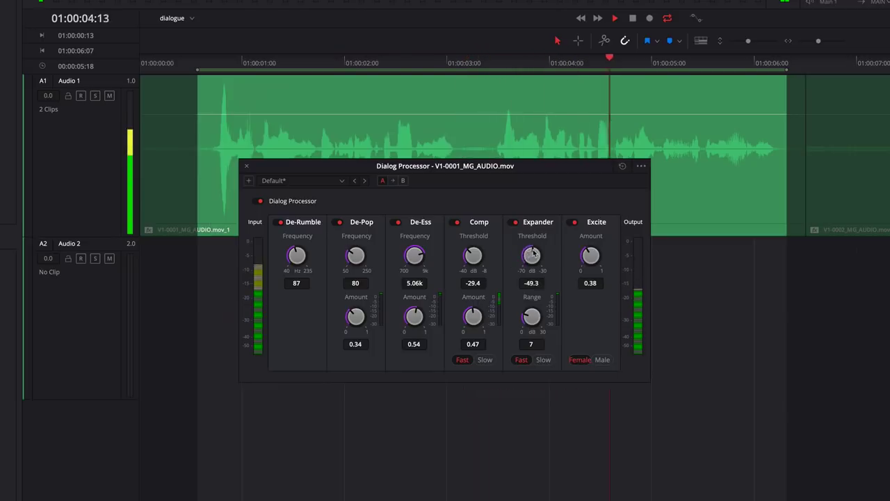
drag(530, 316, 531, 311)
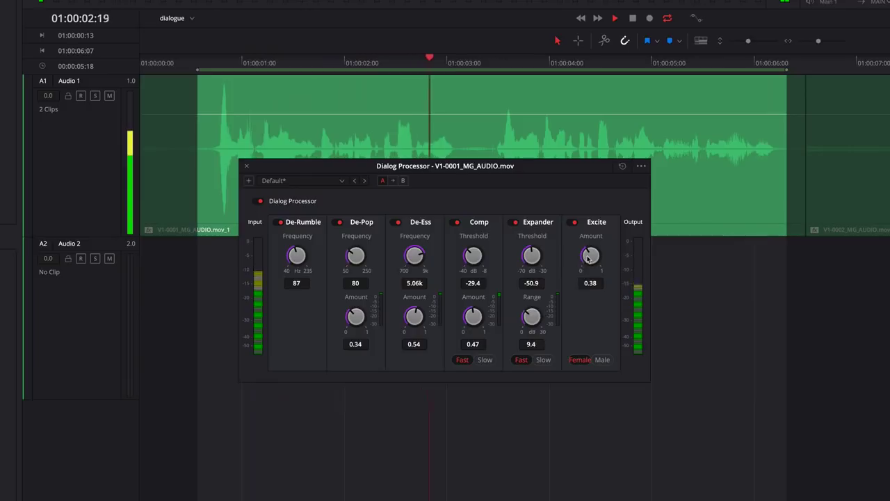
mouse_move(584, 264)
mouse_down()
mouse_move(614, 266)
mouse_move(568, 261)
mouse_up()
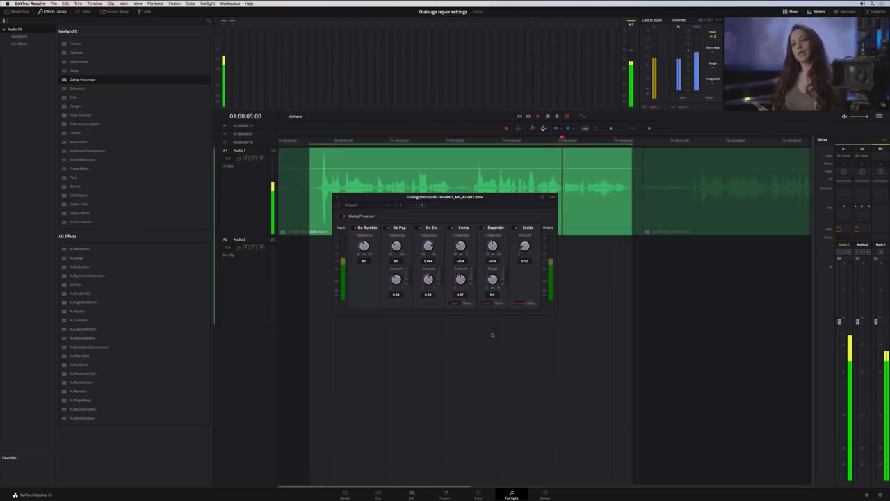
- Search the Sound Library for "glass"
click(107, 31)
text(gla)
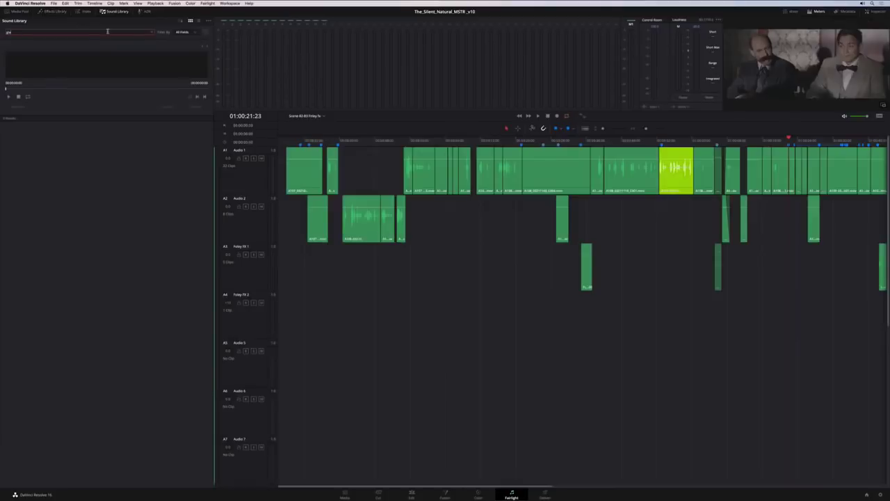
text(ss)
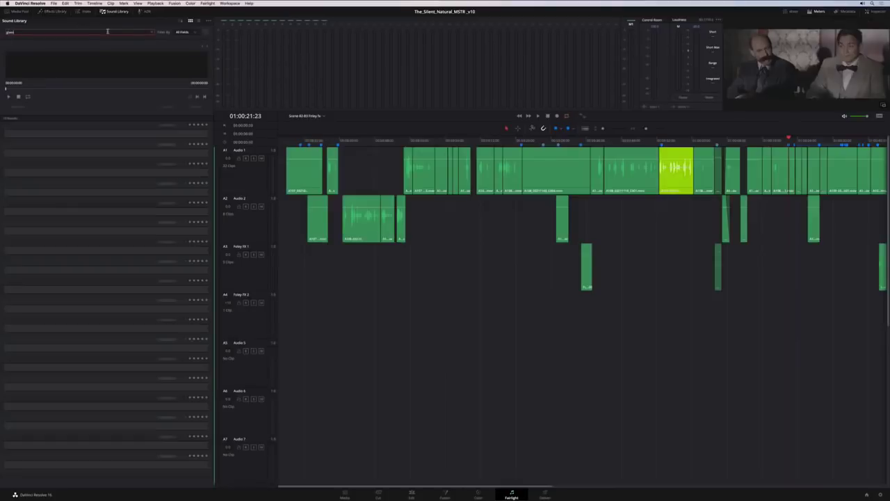
- Audition several of the glass sounds in the Sound Library, including Bartender Glass Mvmts.M and Glass Clink Toast.M
click(123, 135)
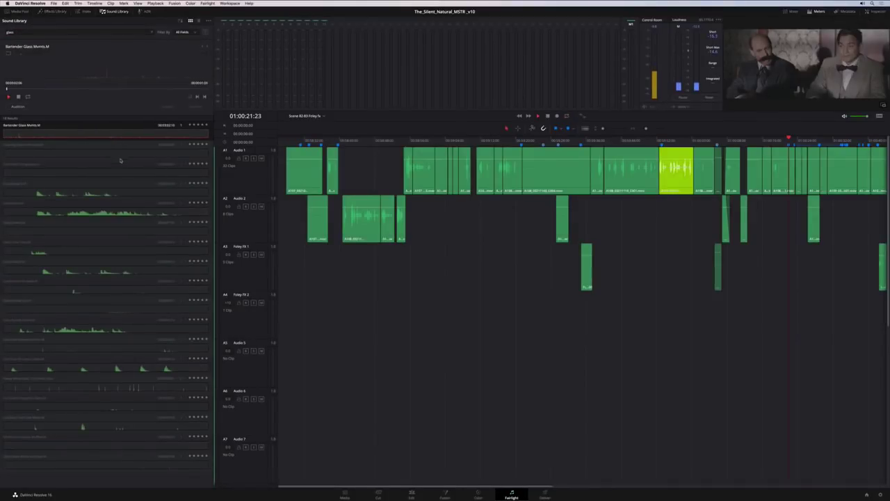
click(124, 251)
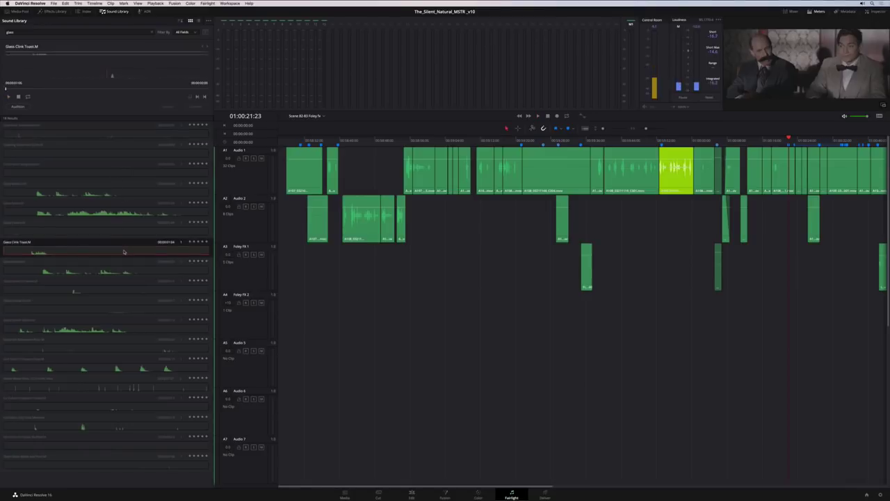
click(123, 287)
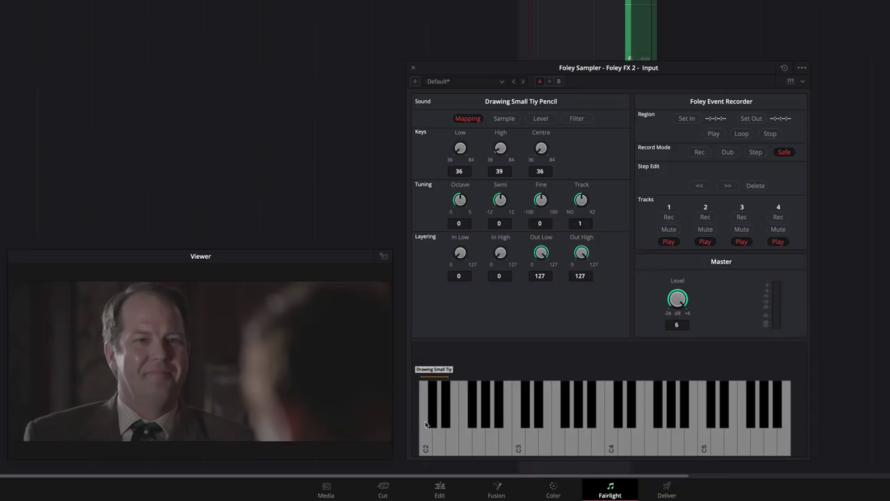
- Play the Drawing Small Tiy Pencil sample on the lowest keys of the Foley Sampler's keyboard against the writing shot
click(426, 424)
click(425, 424)
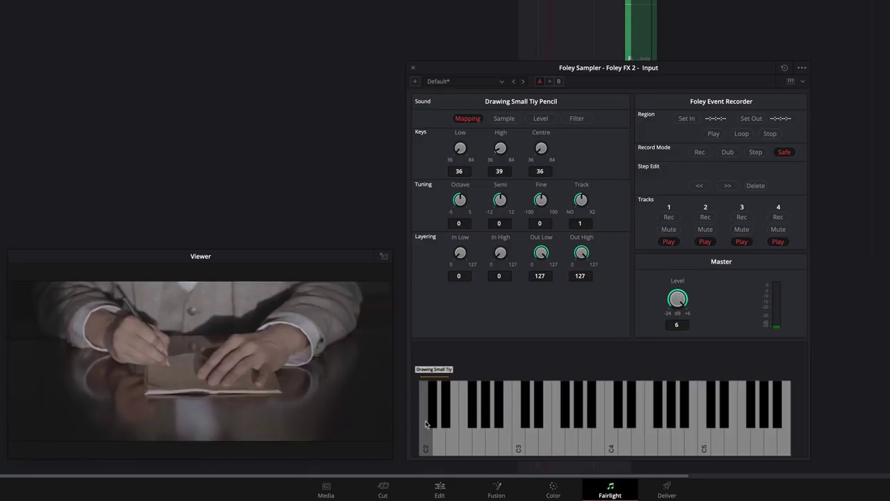
click(434, 421)
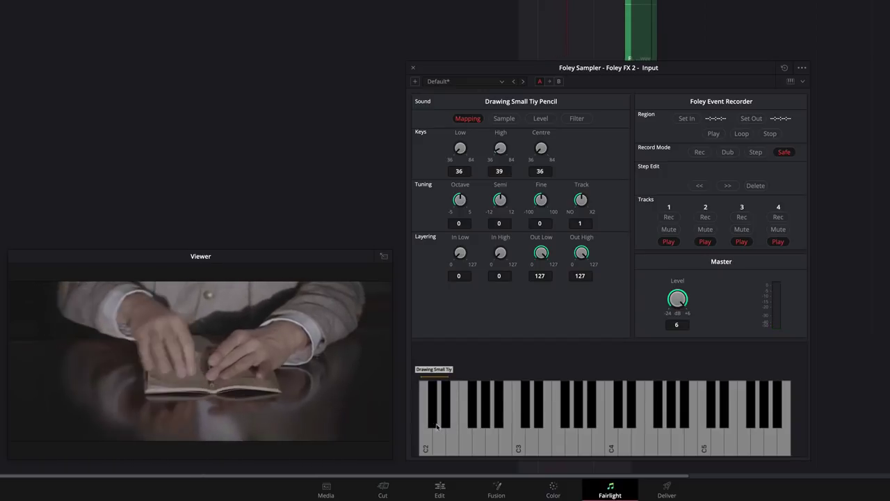
click(441, 441)
click(447, 421)
- Add Boots on Wood.M.wav from the Foley SFX for Scene 82 folder as a sample in the Foley Sampler
click(801, 70)
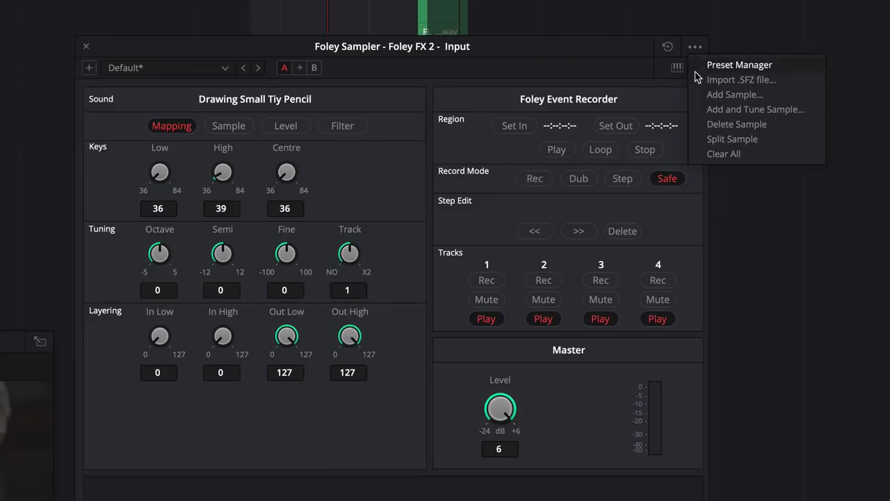
click(805, 98)
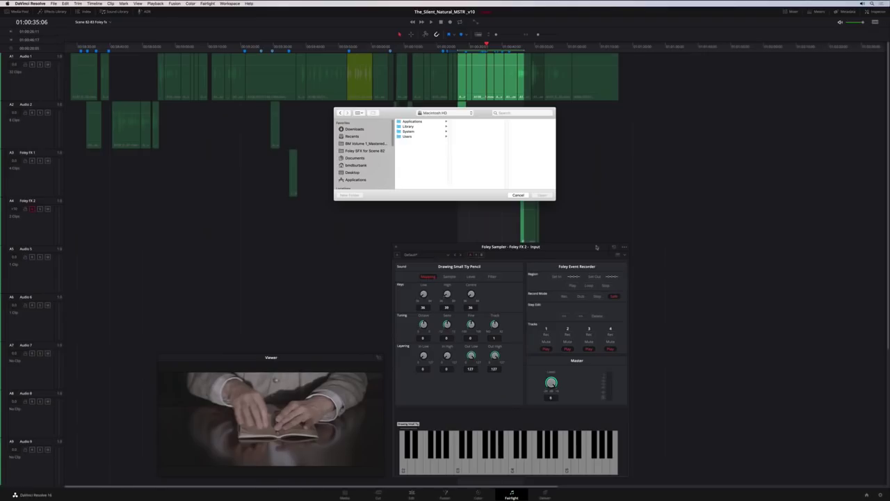
click(376, 150)
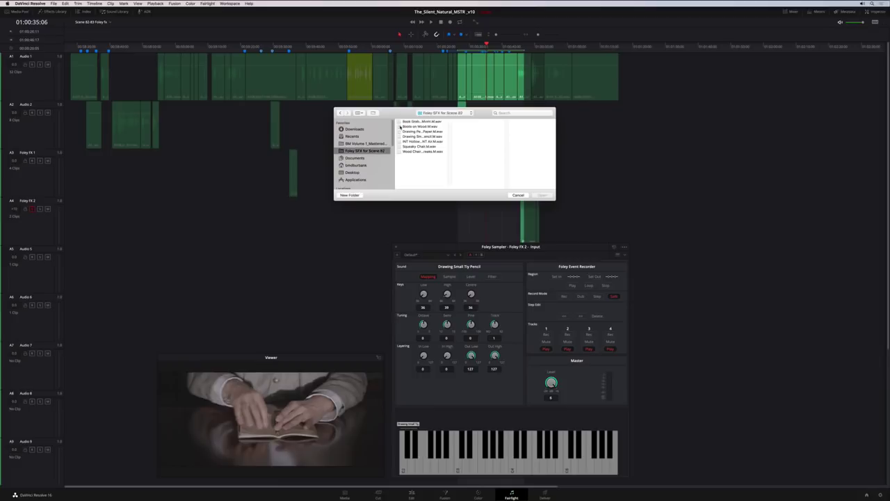
click(411, 126)
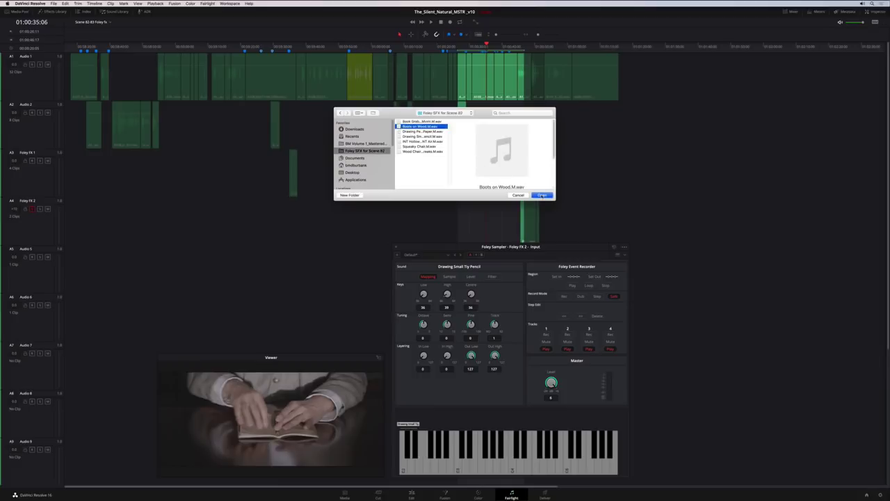
click(542, 196)
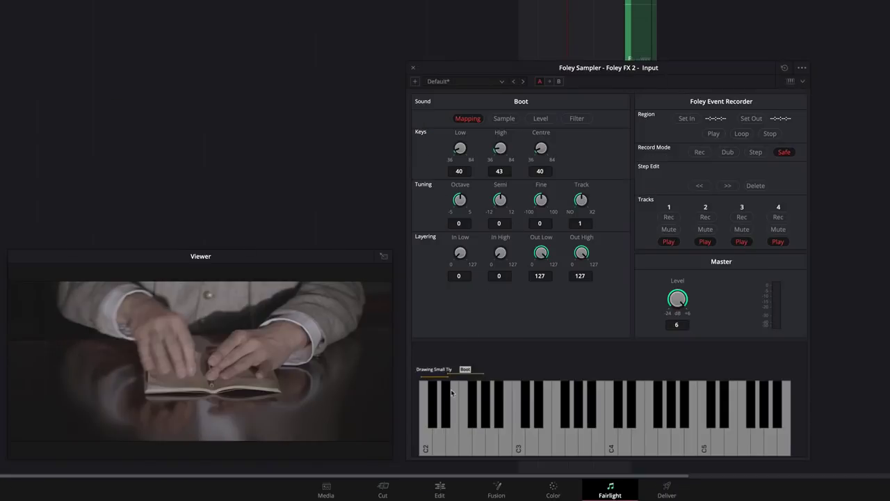
- Raise the Boot sample's high key limit and split the sample into separate sounds across the keyboard
click(452, 393)
drag(500, 151, 504, 148)
click(502, 122)
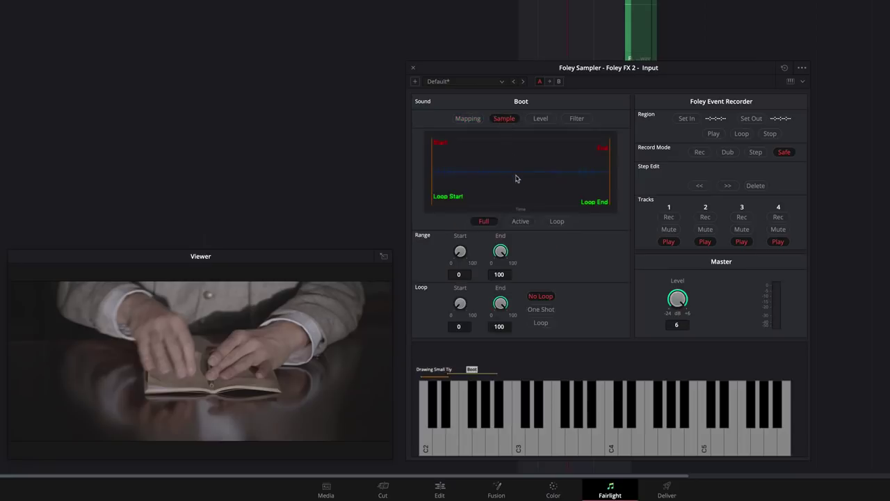
mouse_move(501, 250)
mouse_down()
mouse_move(473, 248)
mouse_move(504, 251)
mouse_up()
click(801, 68)
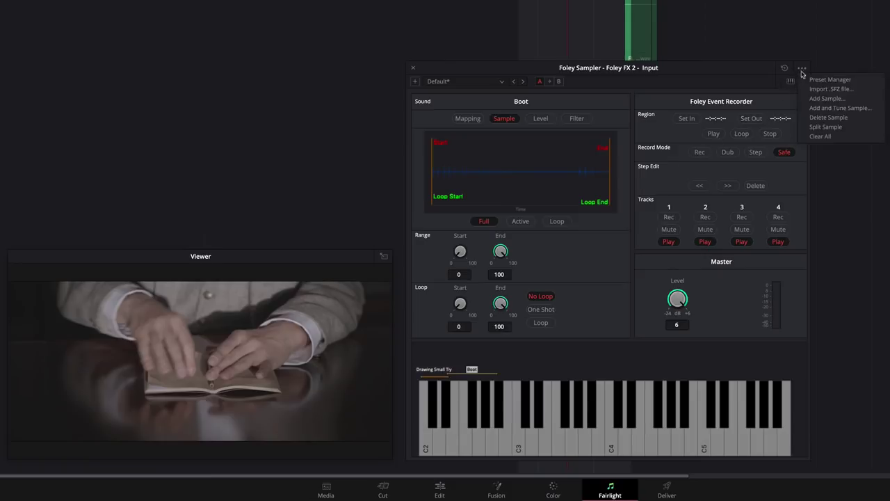
click(805, 126)
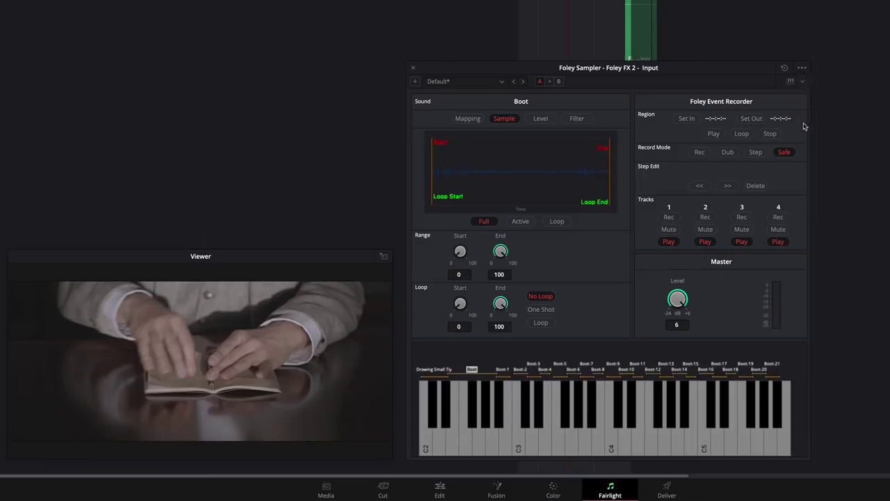
- Audition the split Boot samples on several different keys around C4 of the Foley Sampler's keyboard
click(608, 400)
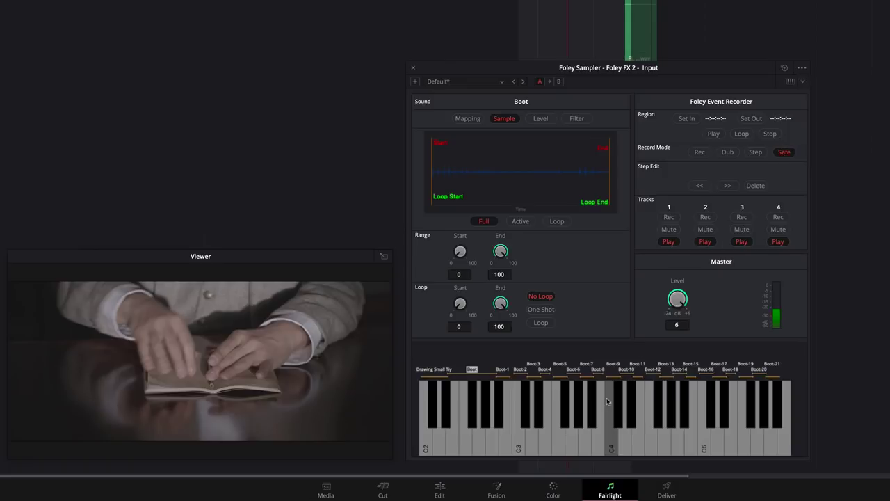
click(600, 438)
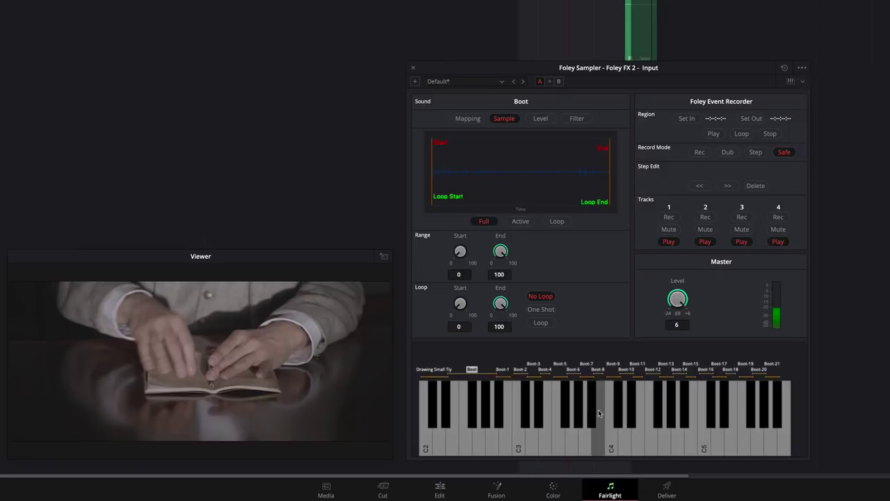
click(622, 437)
click(641, 440)
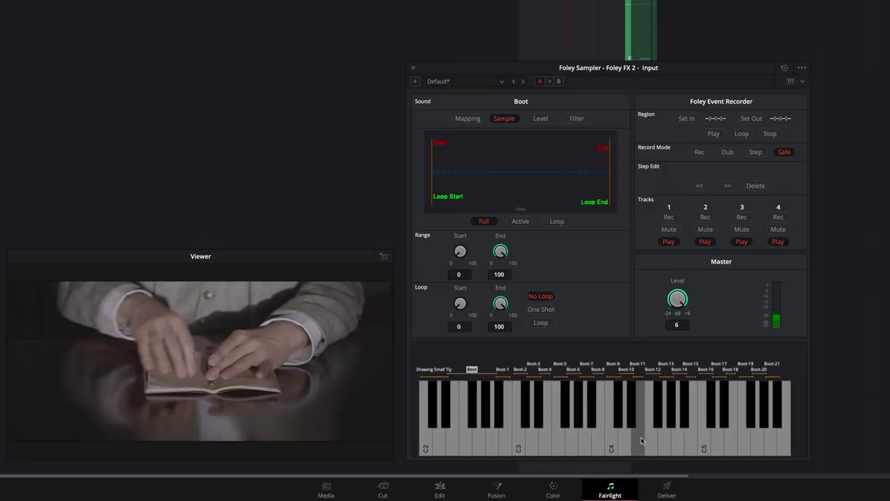
click(678, 443)
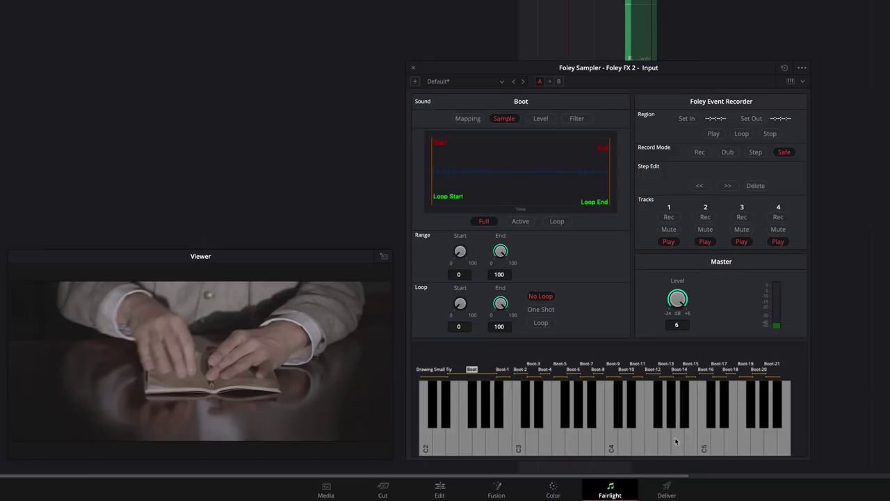